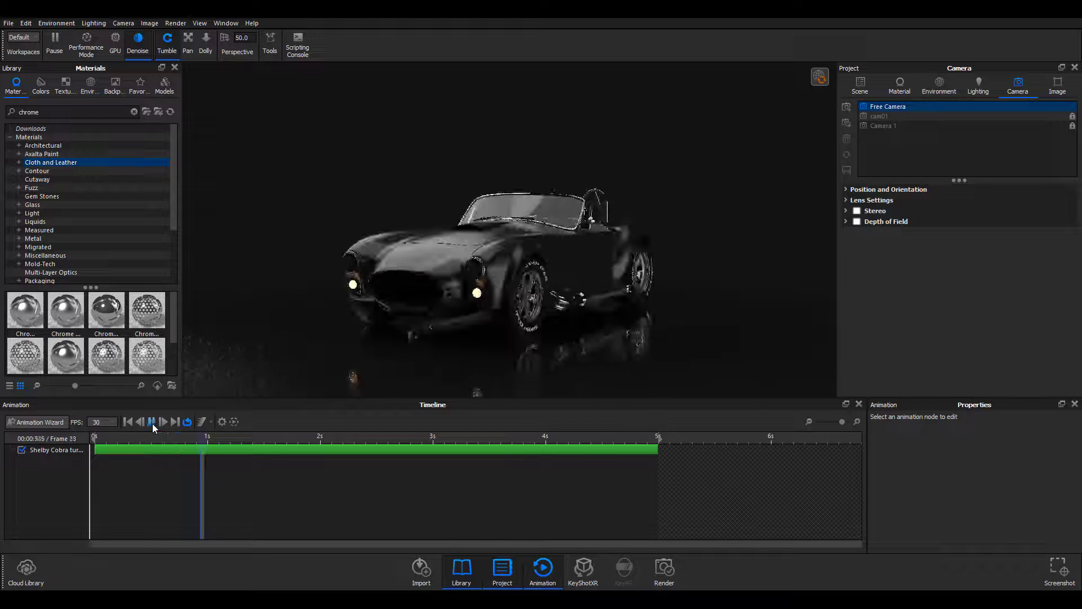
Scrub the turntable to frame 96 and change the red tail light material's type to Area Light
left_click(200, 435)
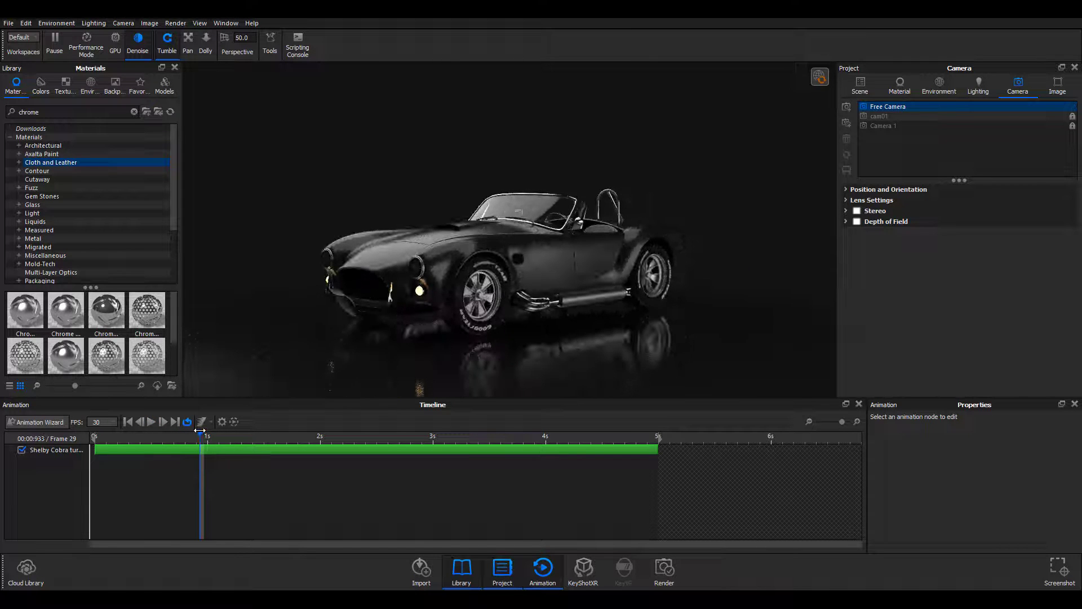
left_click_drag(210, 438, 452, 440)
double_click(484, 266)
left_click(1048, 148)
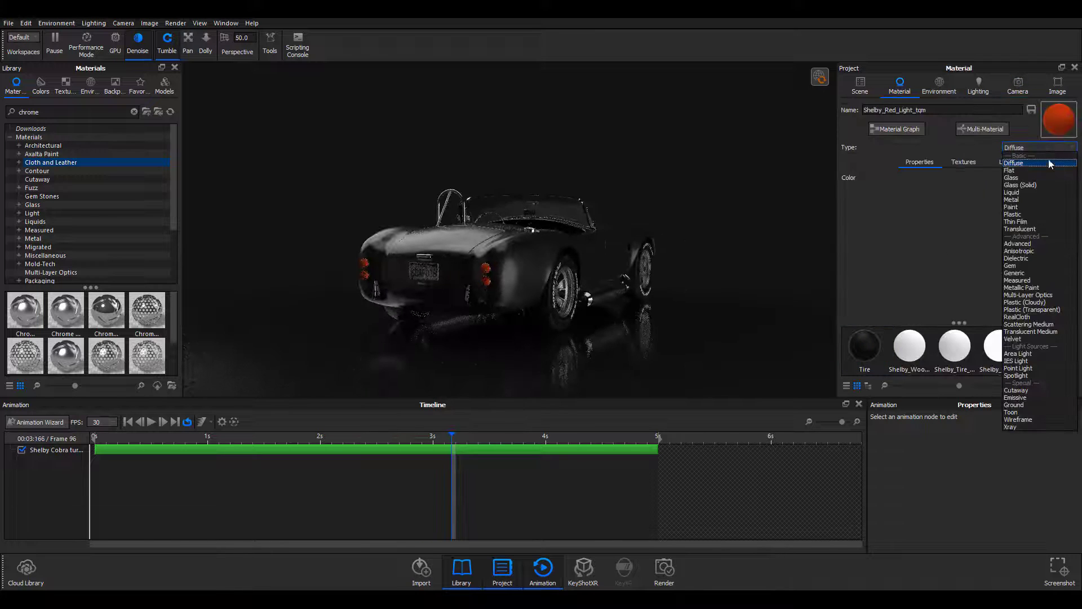
left_click(1018, 354)
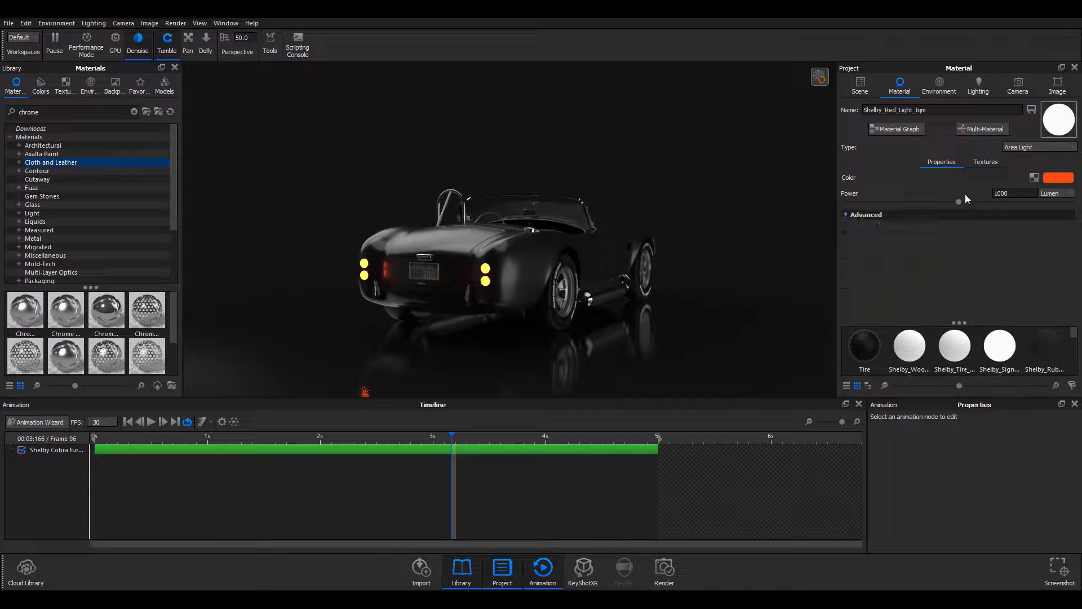
Turn off applying the tail light to the front of geometry and set its power to 10 Watt
left_click_drag(959, 202, 869, 201)
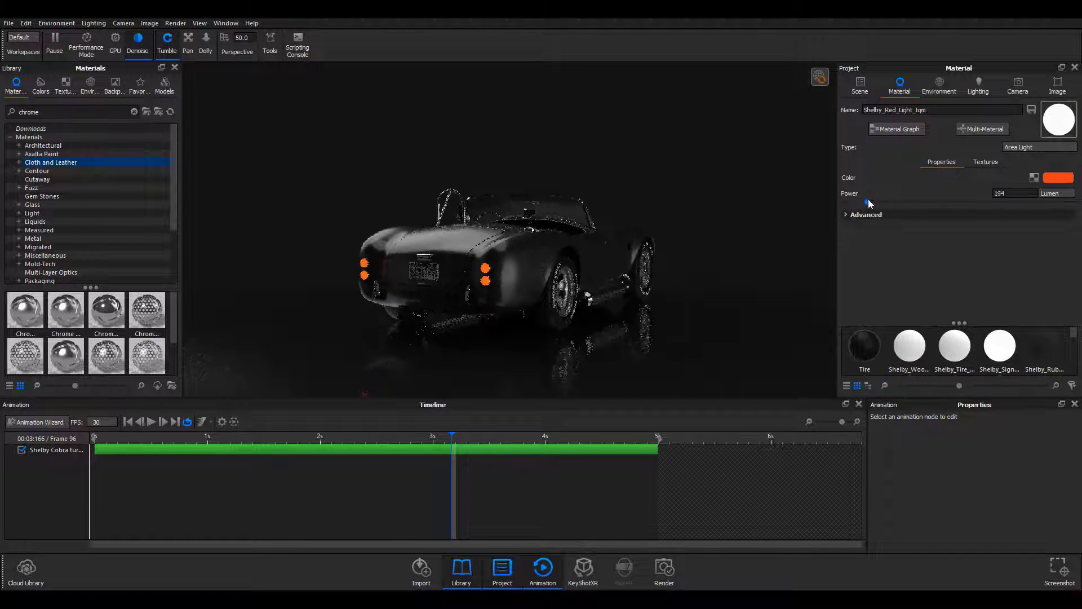
left_click(859, 217)
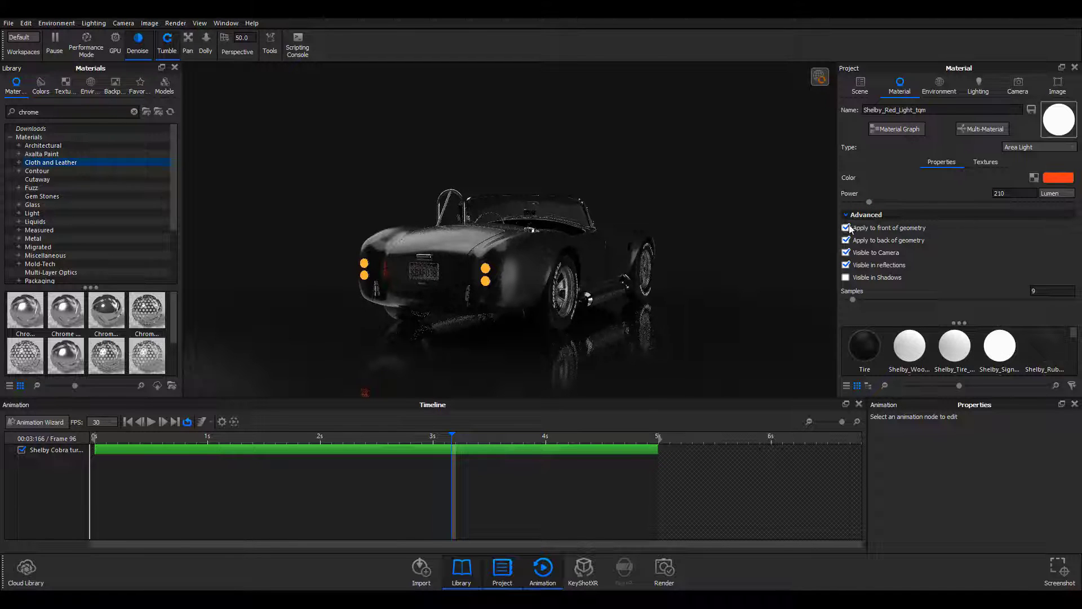
left_click_drag(869, 202, 995, 201)
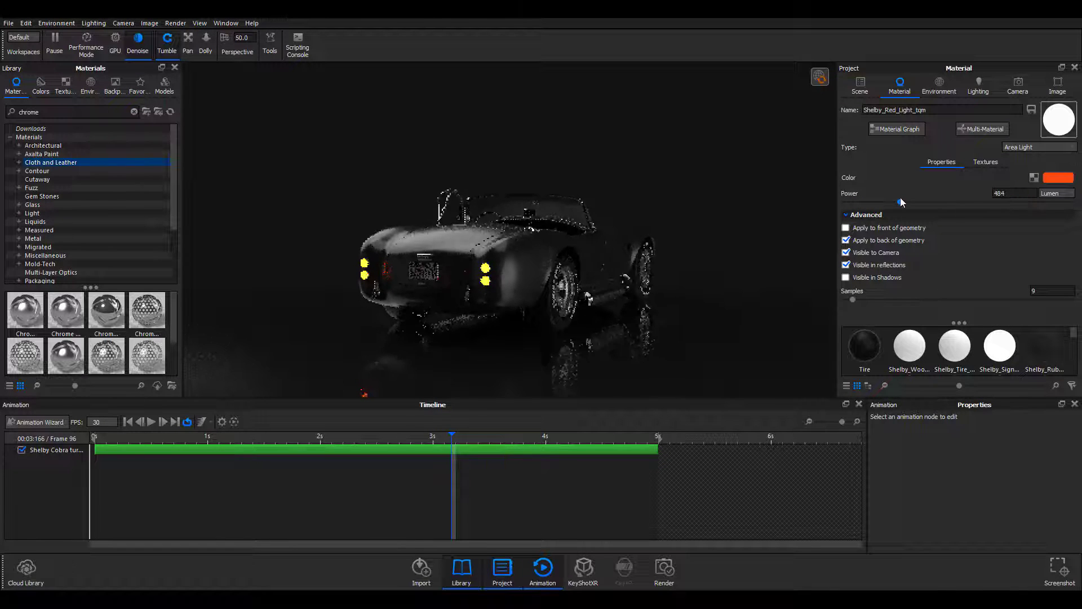
left_click(1057, 193)
left_click(1055, 210)
double_click(1014, 193)
type("50")
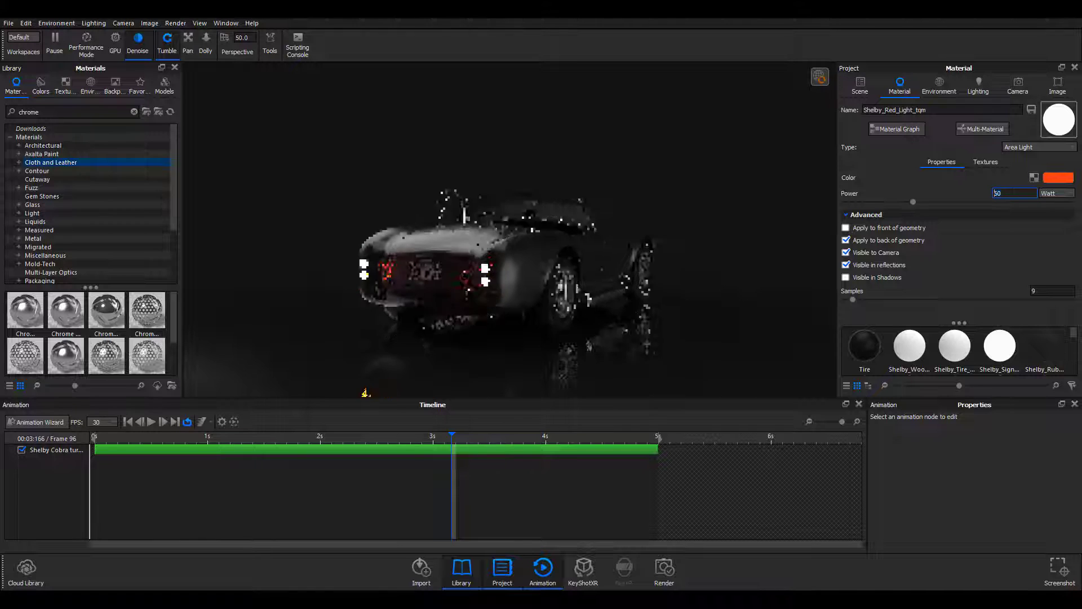
key("Return")
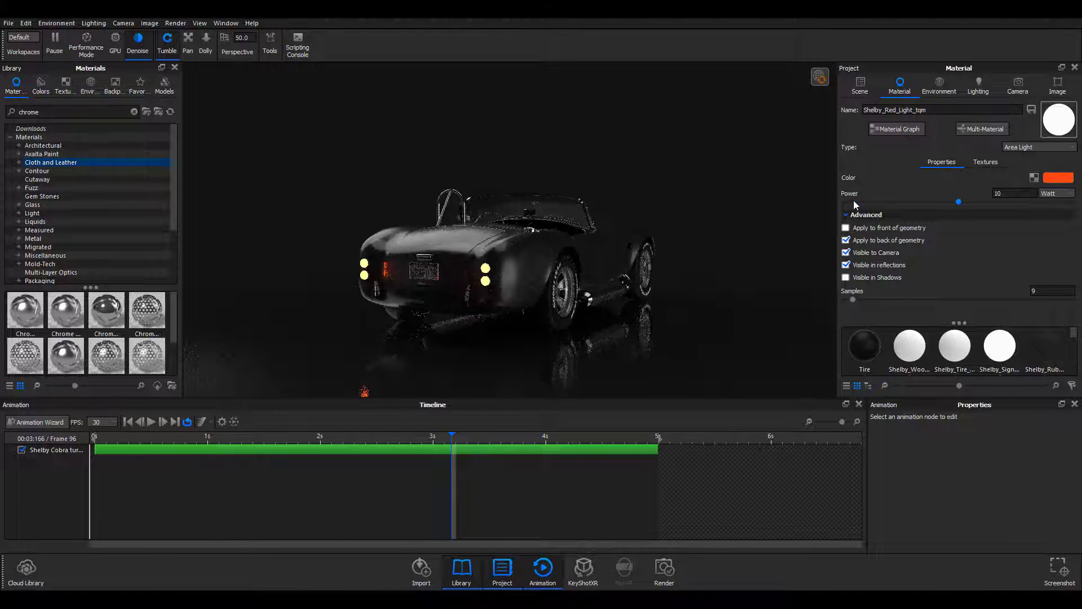
Hide the library and preview the turntable animation through Camera 1
left_click_drag(453, 437, 470, 420)
left_click(1019, 84)
left_click(956, 125)
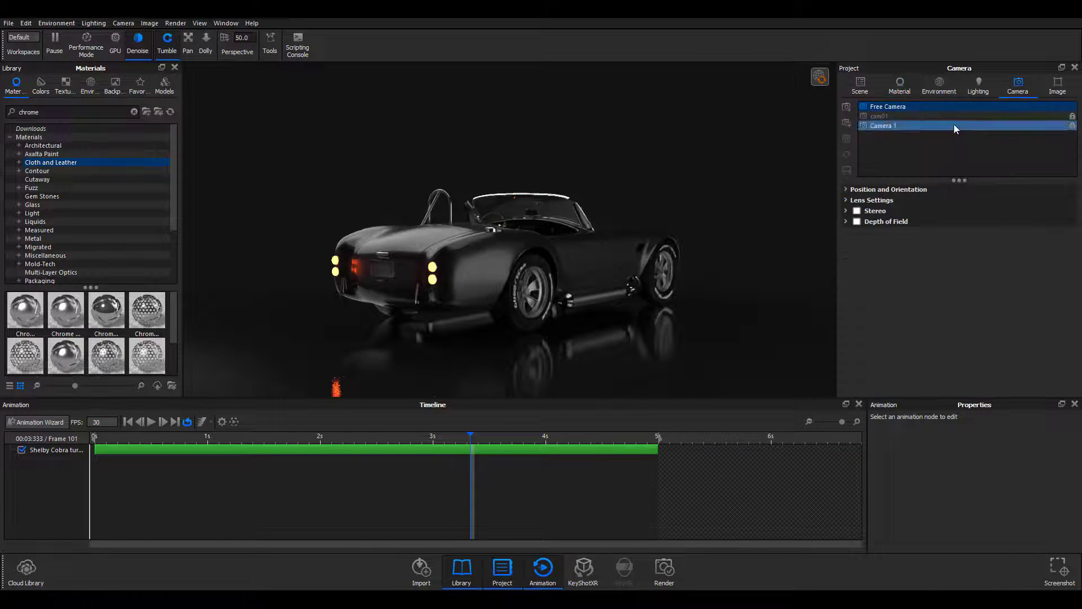
left_click(151, 422)
left_click(462, 569)
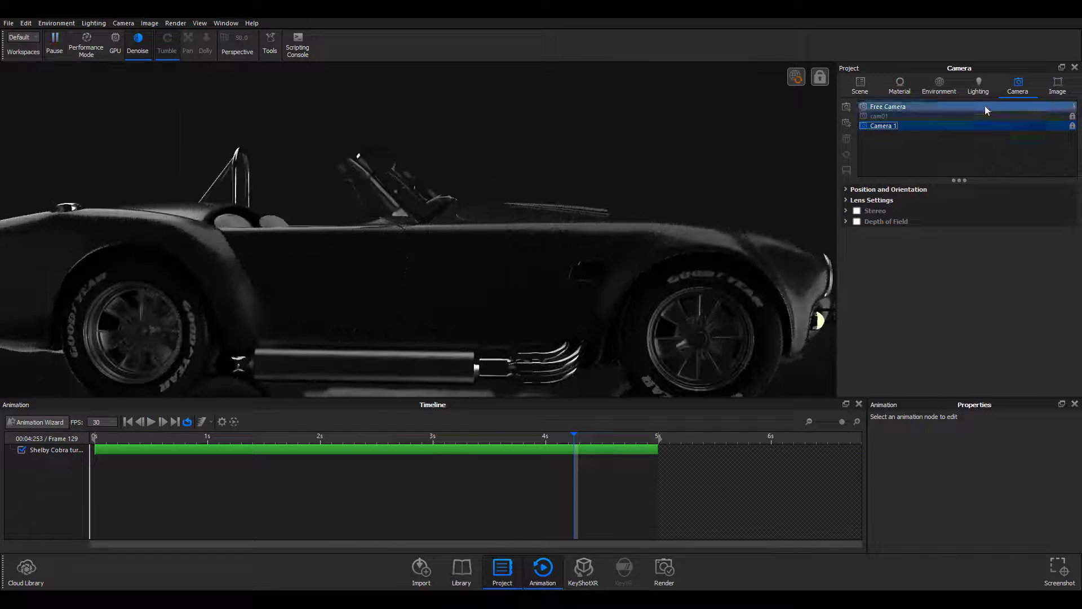
Enlarge the viewport and preview the end of the turntable animation through cam01
left_click(880, 116)
left_click(641, 438)
left_click_drag(719, 398, 716, 468)
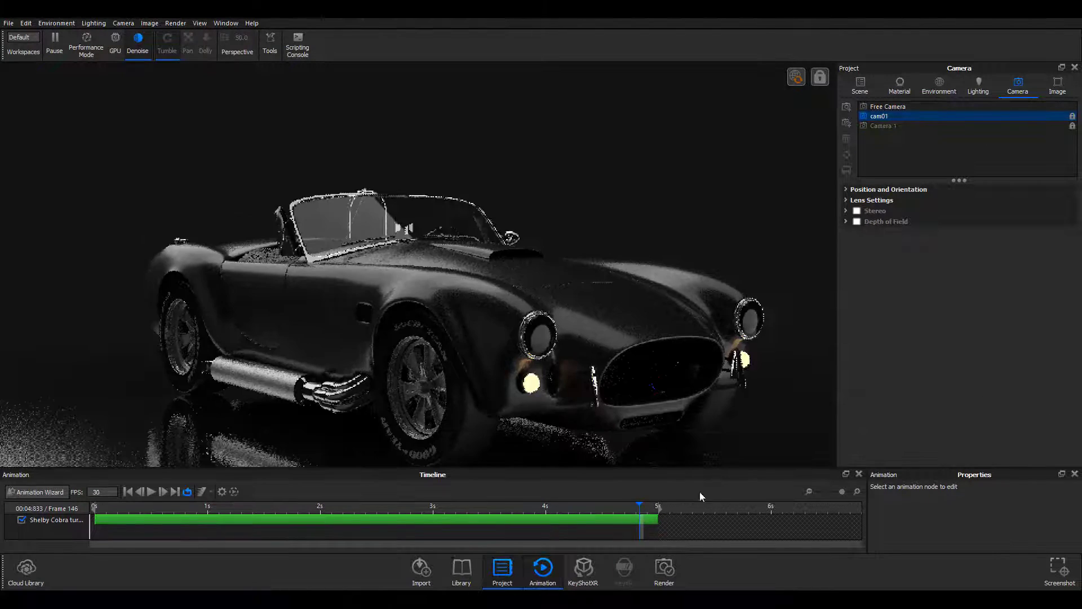
left_click_drag(630, 513, 604, 494)
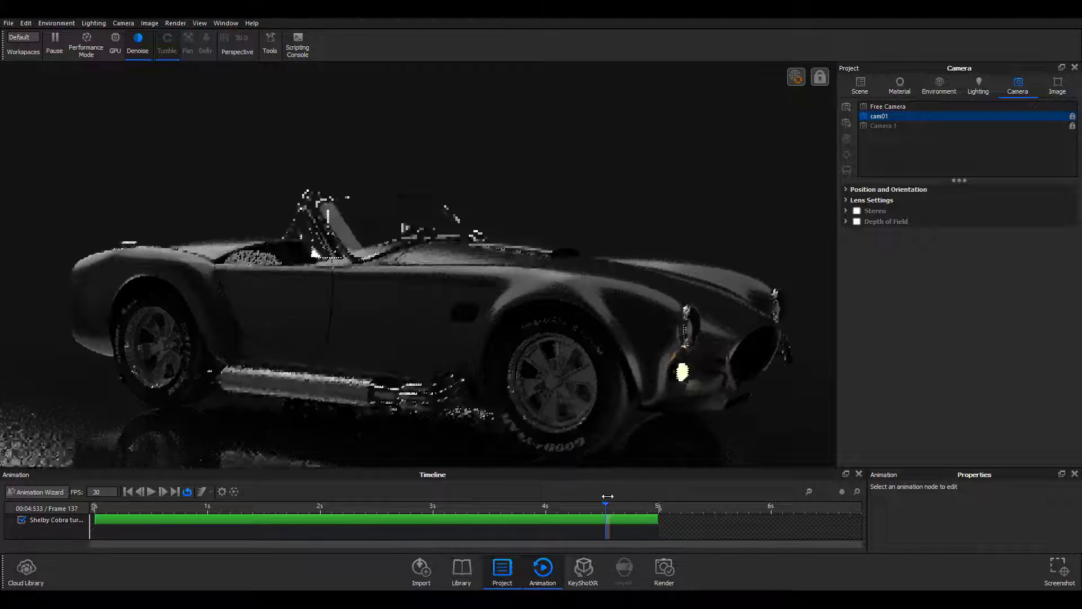
left_click(563, 396)
left_click(641, 508)
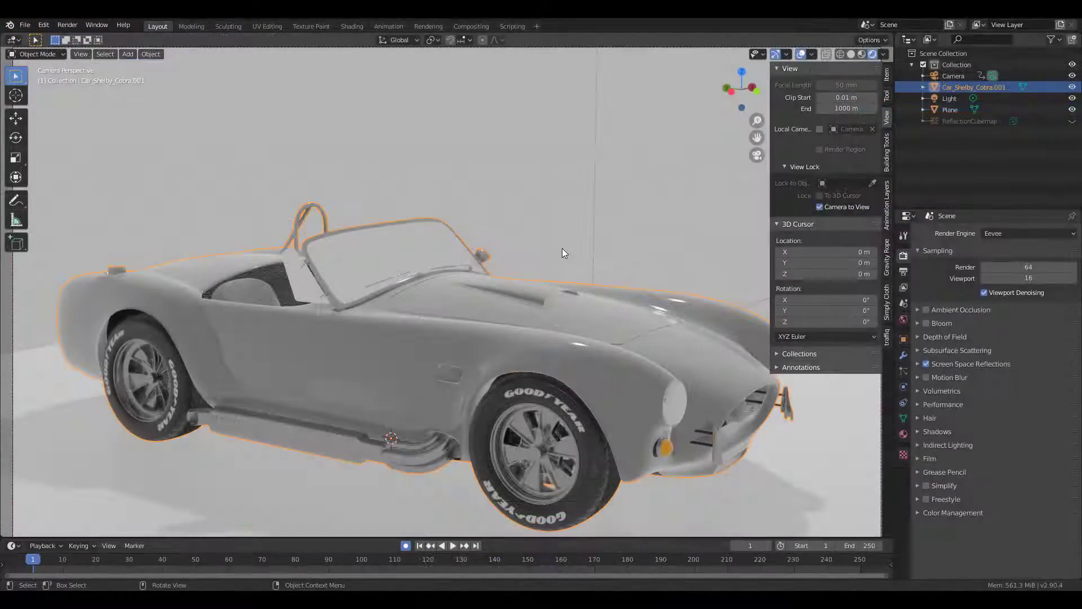
Switch to Blender and examine the Shelby Cobra model from different angles and distances
middle_click_drag(556, 266, 420, 353)
scroll(513, 304, "down", 5)
scroll(513, 304, "up", 2)
scroll(583, 326, "up", 4)
scroll(381, 343, "down", 3)
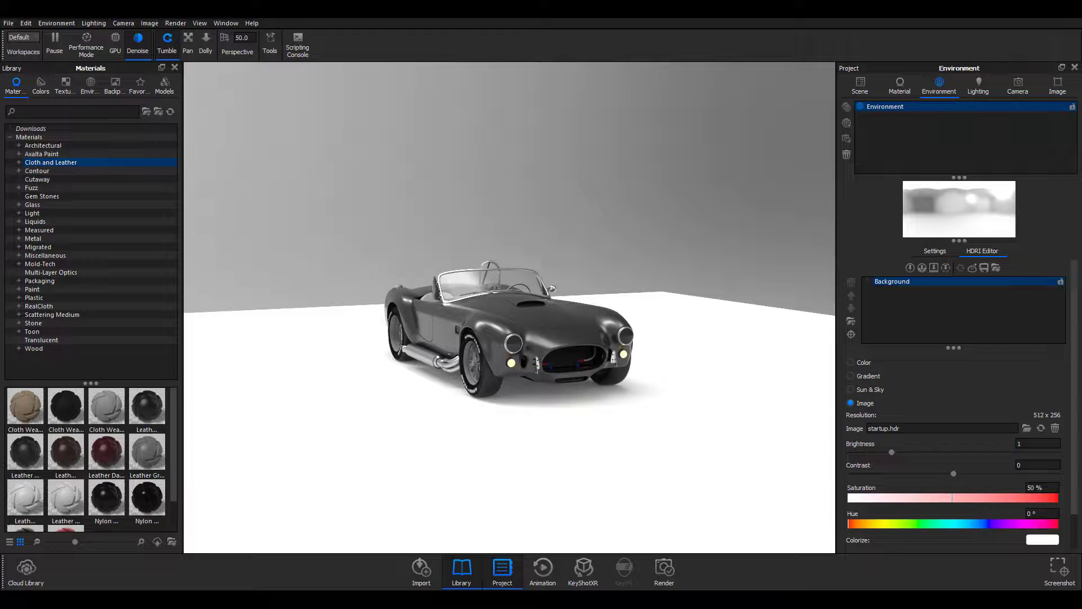
Switch to KeyShot and examine the imported car and floor plane from several angles
scroll(480, 264, "up", 5)
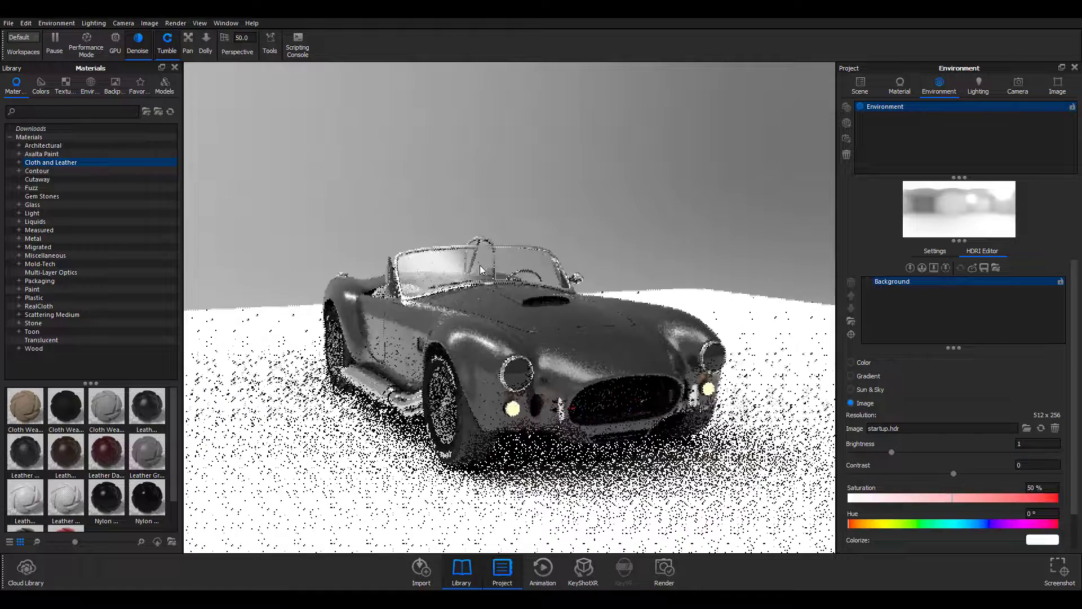
left_click_drag(406, 327, 465, 353)
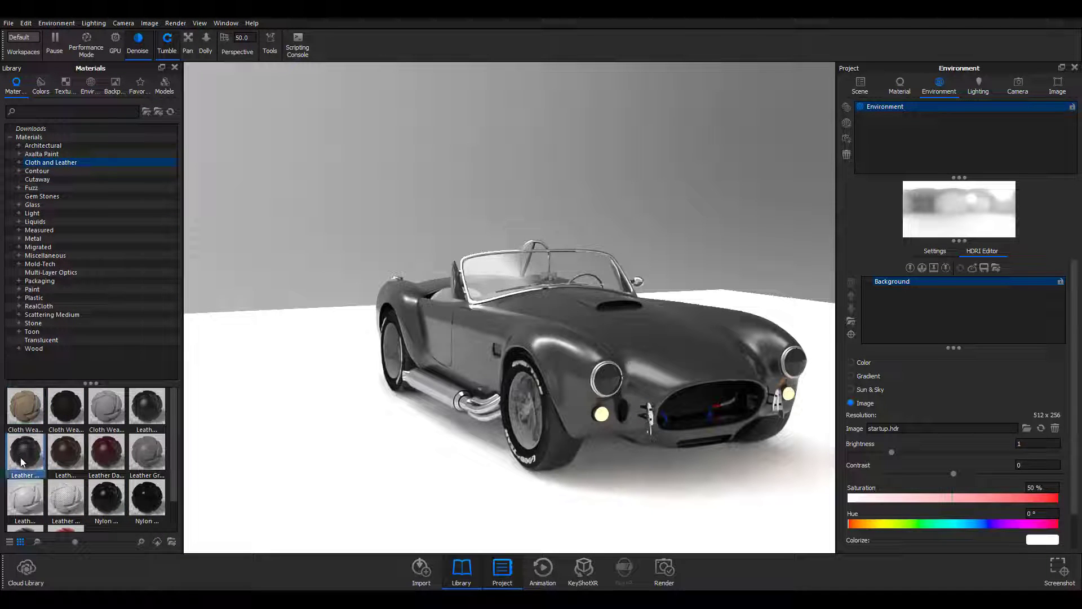
mouse_move(20, 458)
left_mouse_down()
mouse_move(565, 434)
mouse_move(547, 437)
mouse_move(651, 351)
mouse_move(119, 438)
mouse_move(17, 431)
left_mouse_up()
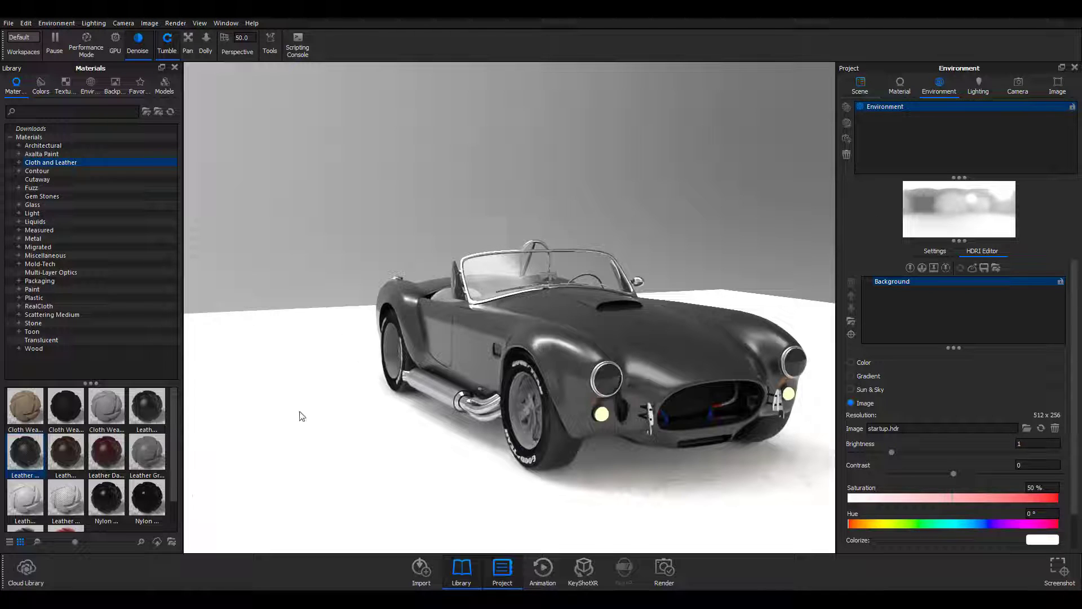
scroll(338, 406, "down", 3)
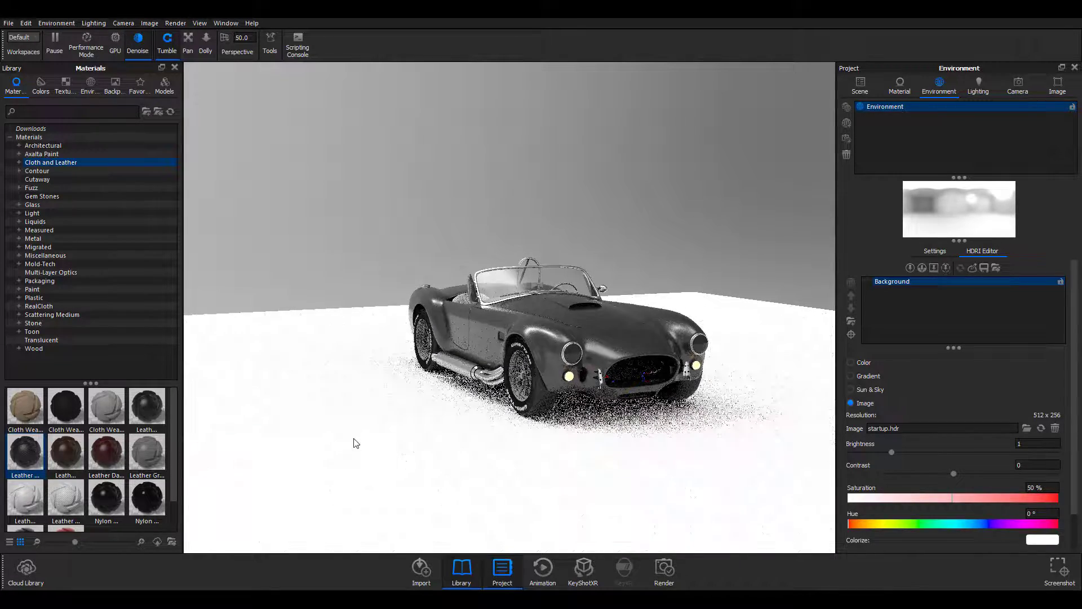
left_click_drag(380, 442, 553, 486)
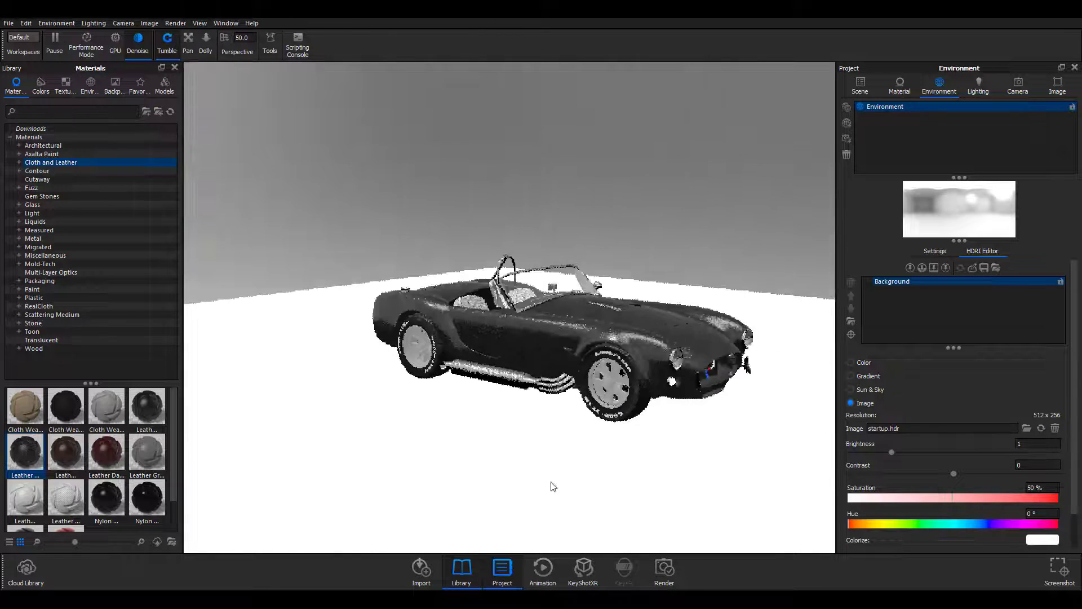
Open the floor plane's Diffuse material in the Material Graph and bring the whole graph into view
left_click(861, 84)
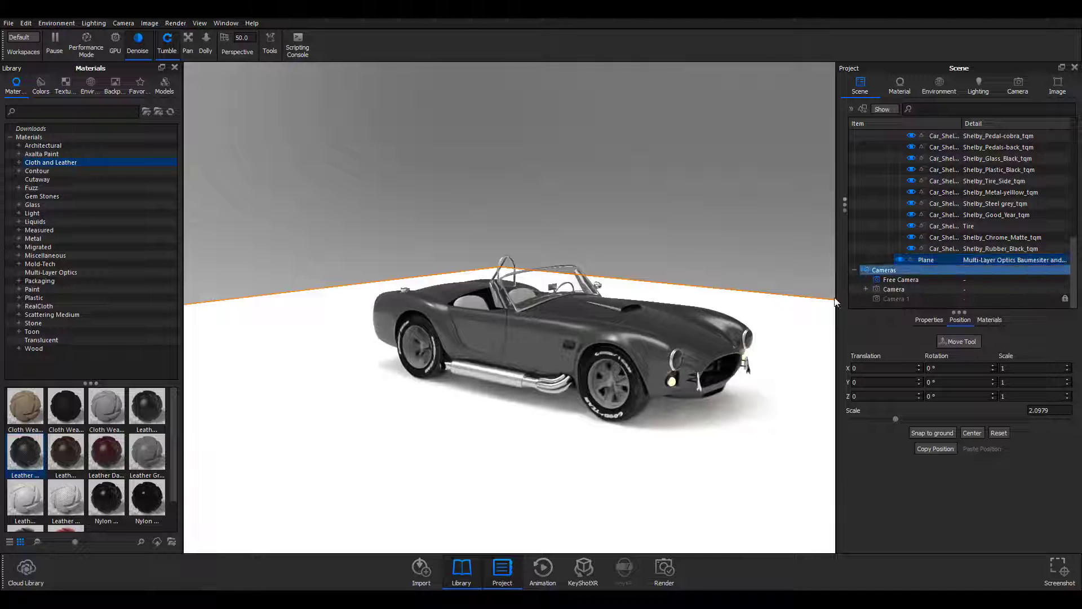
double_click(496, 478)
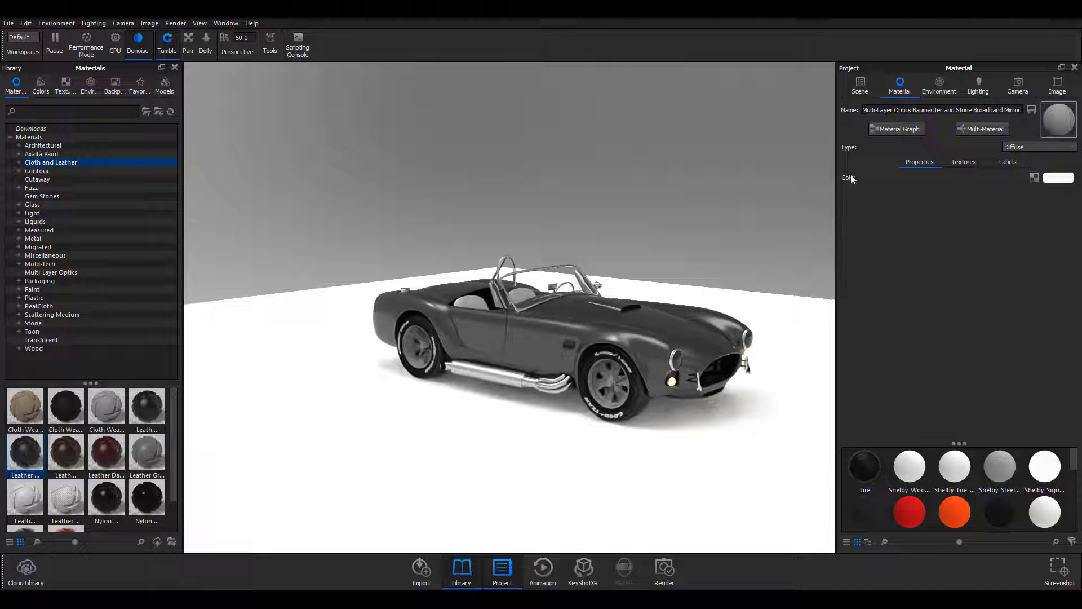
left_click(897, 129)
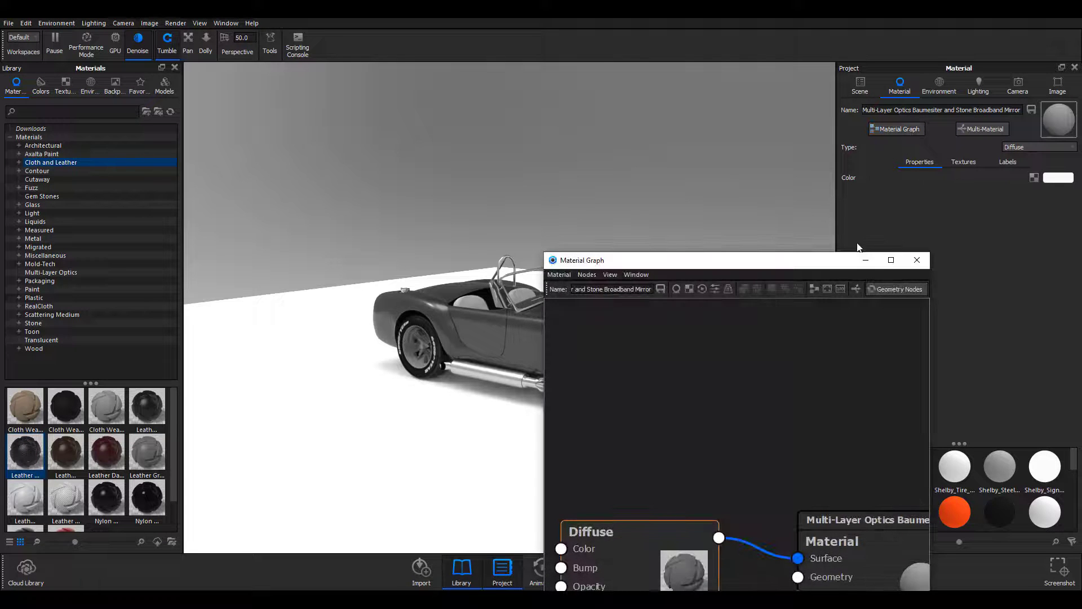
left_click_drag(762, 269, 558, 152)
scroll(515, 391, "down", 2)
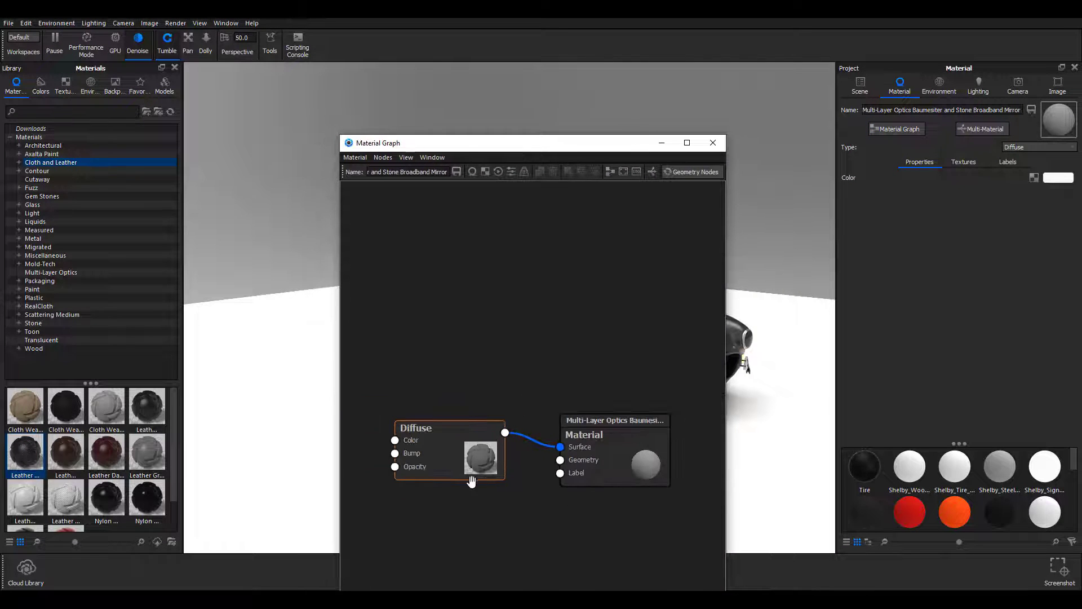
Rearrange the Diffuse and Material nodes to make room for another node in the graph
left_click(591, 427)
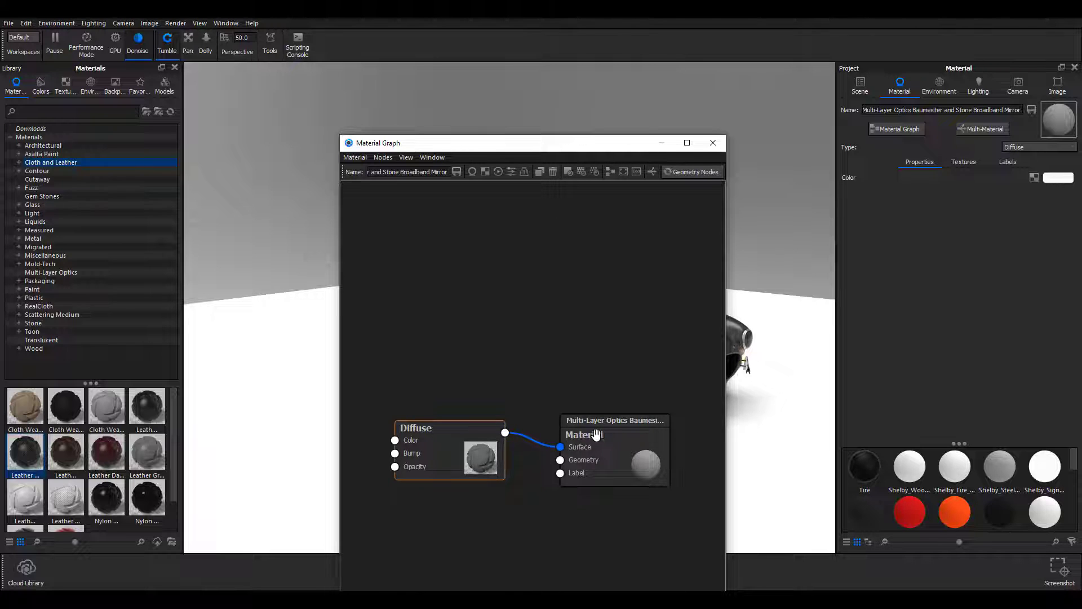
left_click_drag(596, 435, 647, 375)
left_click_drag(442, 452, 515, 388)
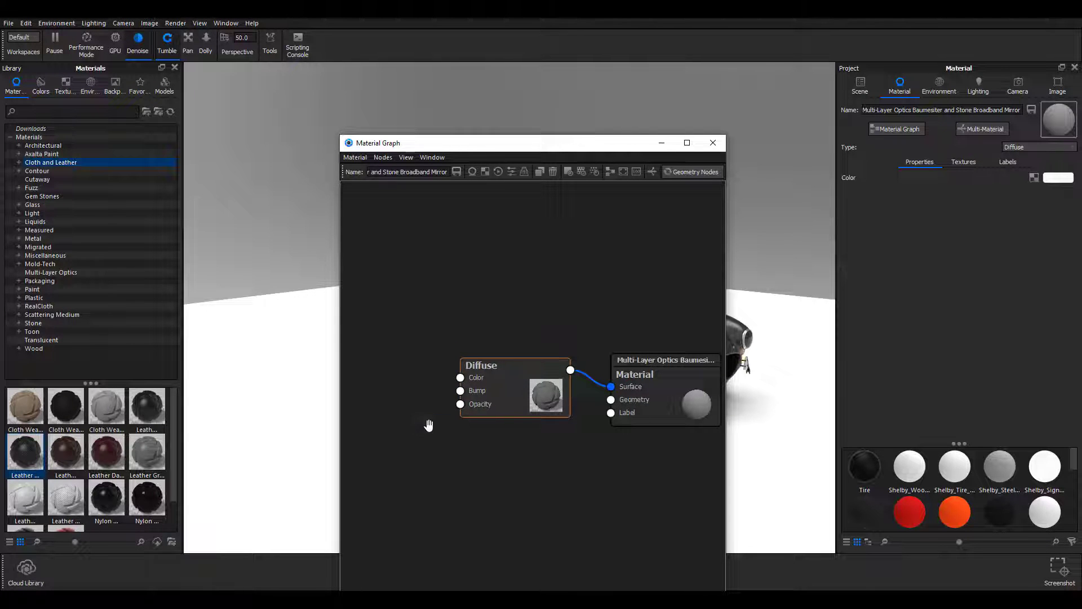
scroll(429, 426, "up", 2)
left_click_drag(485, 420, 515, 376)
left_click_drag(632, 451, 705, 335)
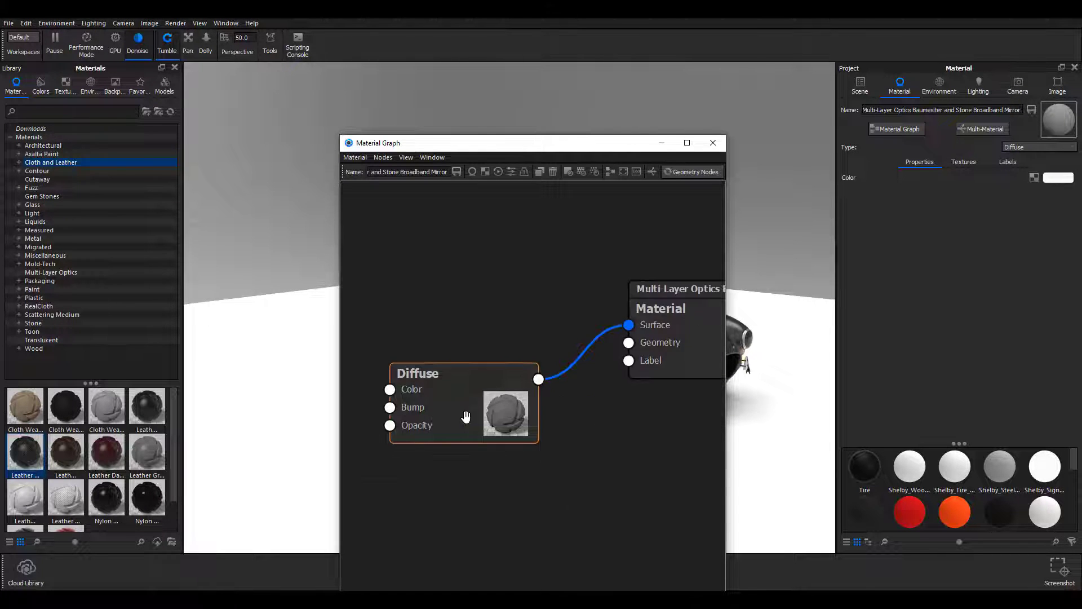
left_click_drag(466, 416, 521, 392)
Add a Color Gradient texture node below the Diffuse node and open its properties
right_click(405, 455)
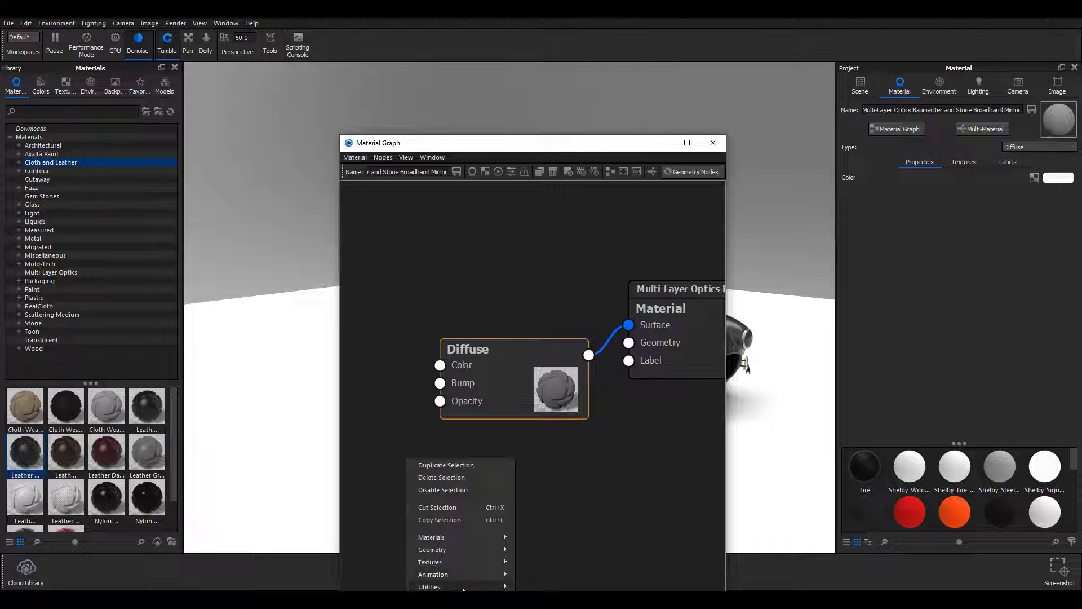
mouse_move(461, 563)
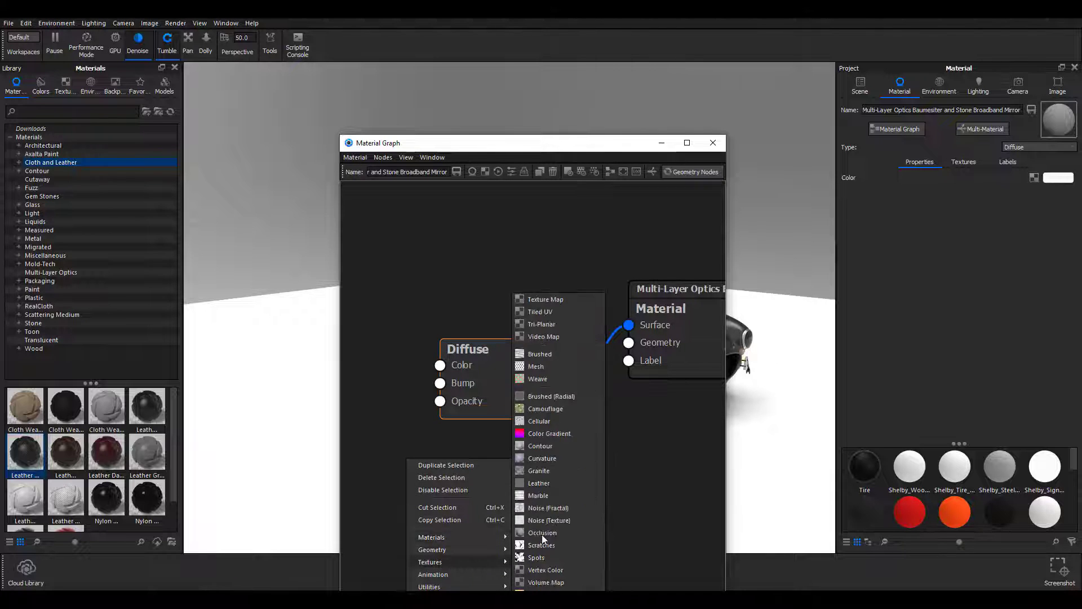
left_click(546, 434)
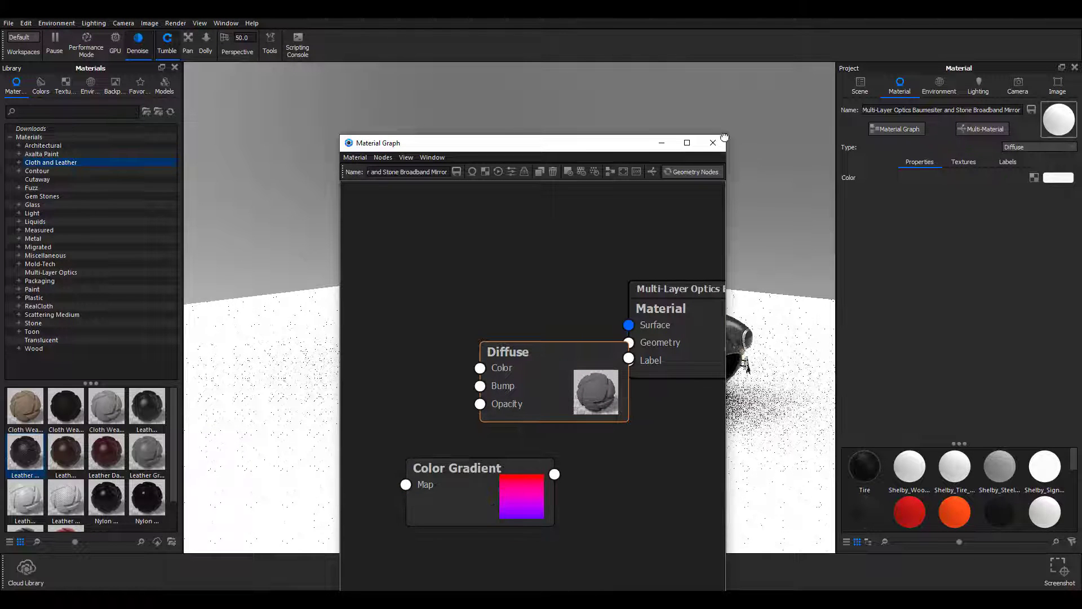
double_click(462, 471)
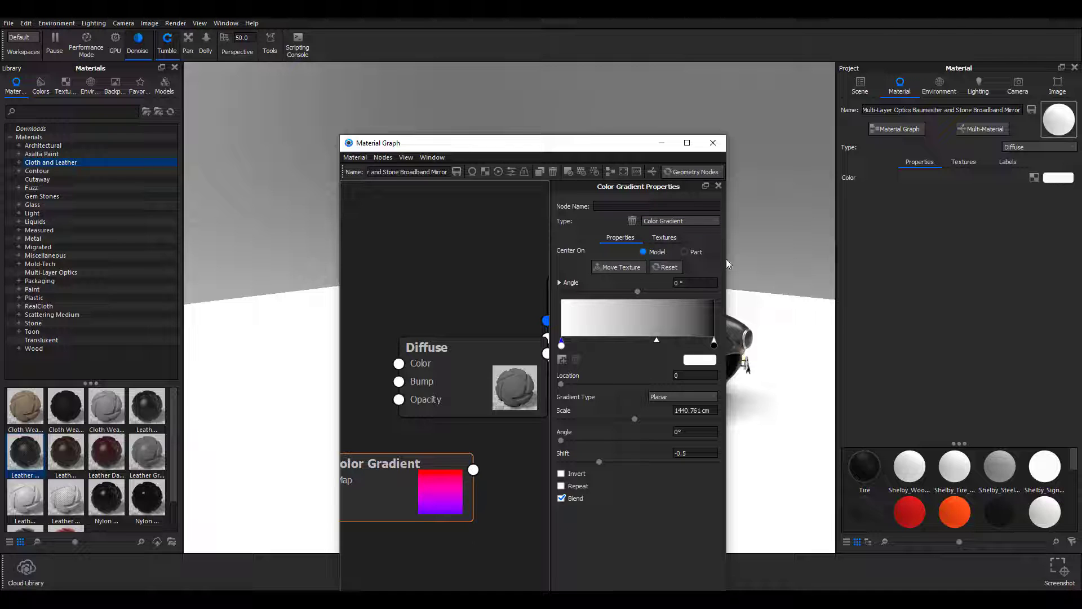
Widen the Material Graph window and space out the Diffuse, Material and Color Gradient nodes
left_click_drag(727, 259, 937, 259)
left_click_drag(564, 360, 620, 465)
left_click_drag(675, 326, 741, 331)
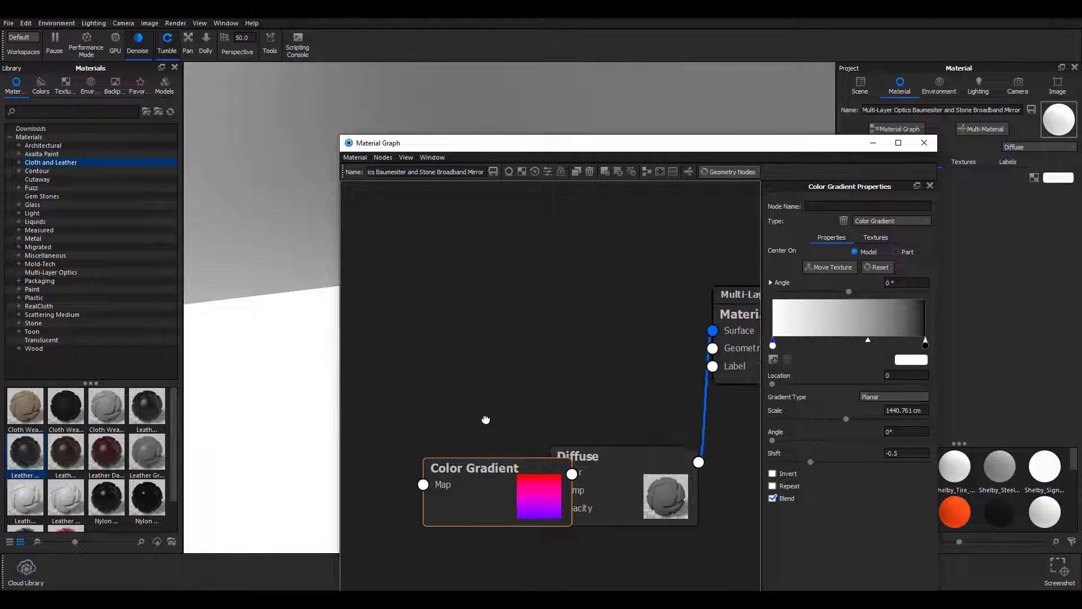
left_click_drag(520, 467, 472, 347)
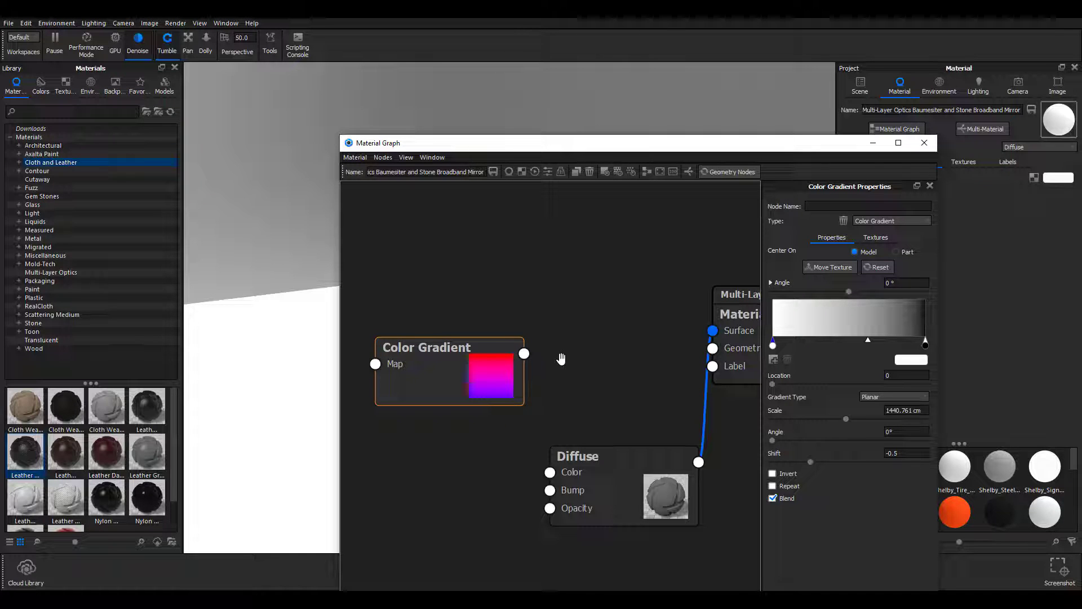
Set the Color Gradient's gradient type to Spherical and connect its output to the Diffuse node's Opacity
left_click(873, 396)
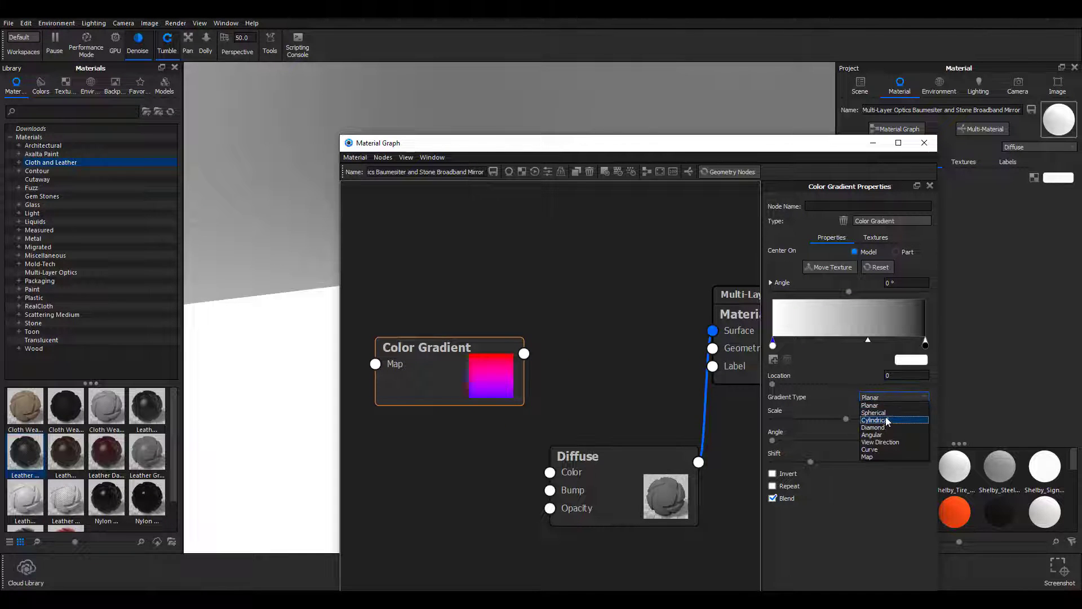
left_click(886, 414)
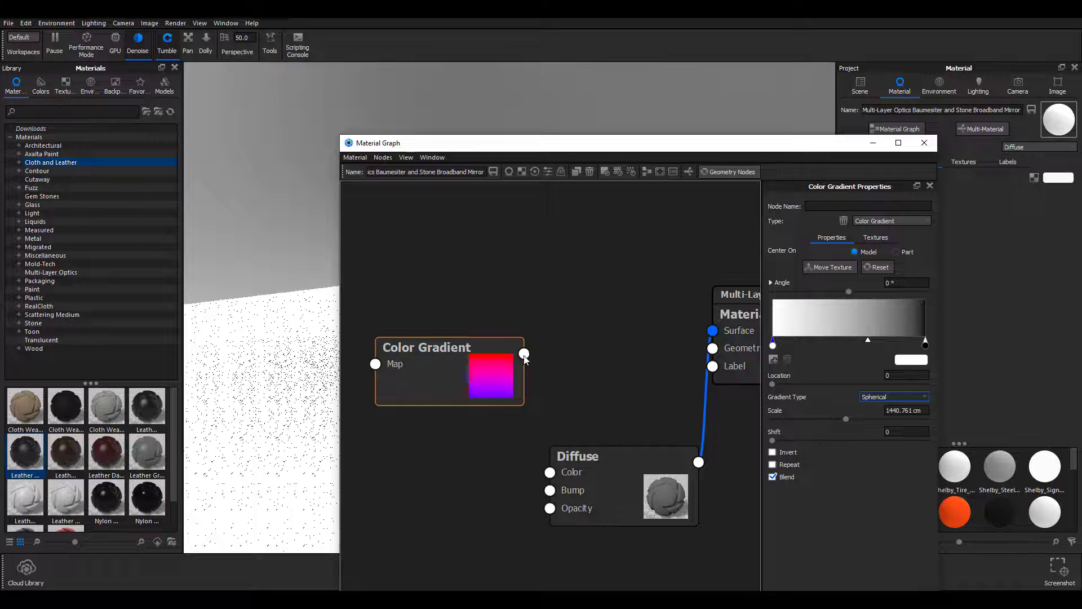
left_click_drag(524, 353, 550, 508)
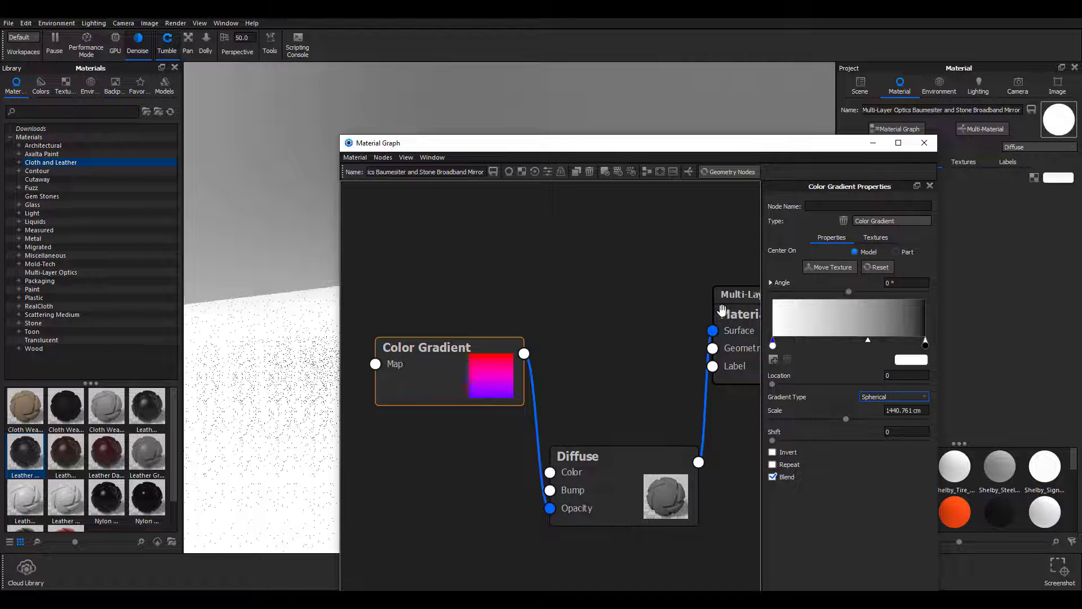
Move the Color Gradient node below the Diffuse node and connect its output to the Diffuse Color input as well
left_click_drag(448, 364, 415, 499)
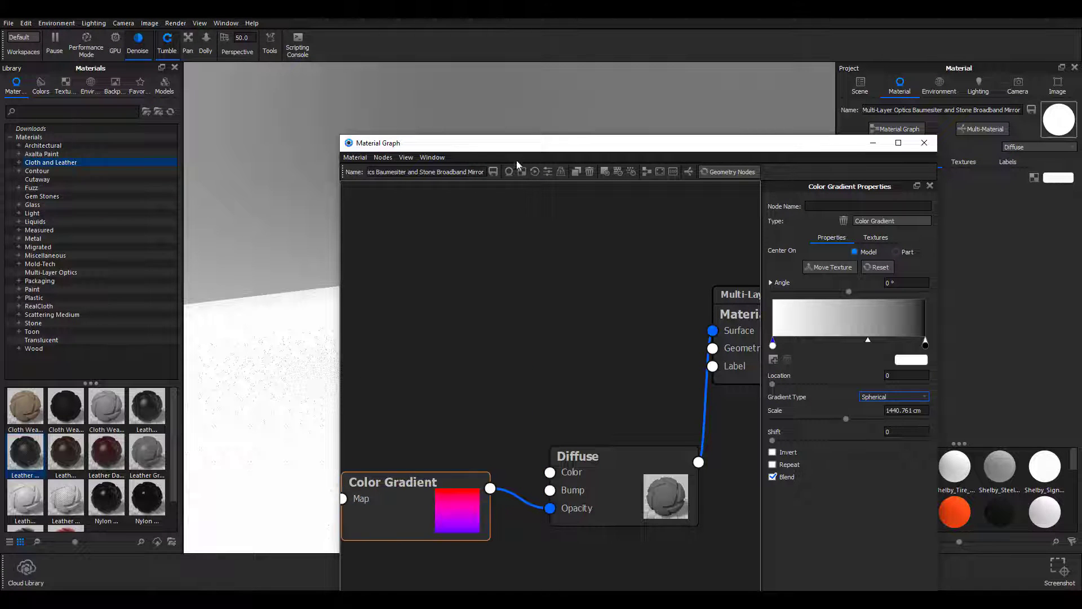
left_click_drag(514, 147, 793, 112)
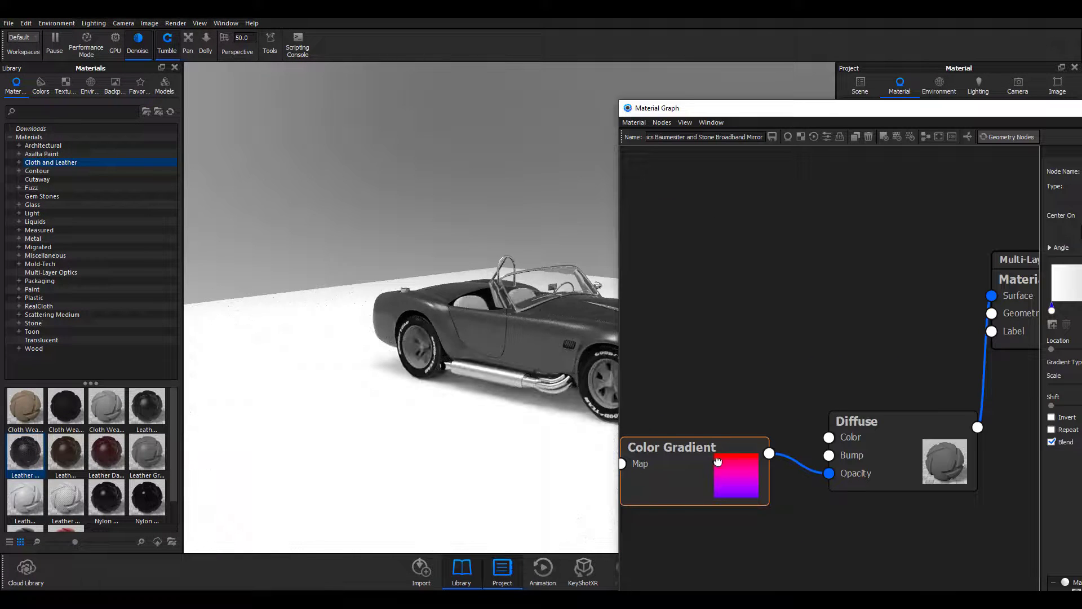
left_click_drag(717, 462, 829, 437)
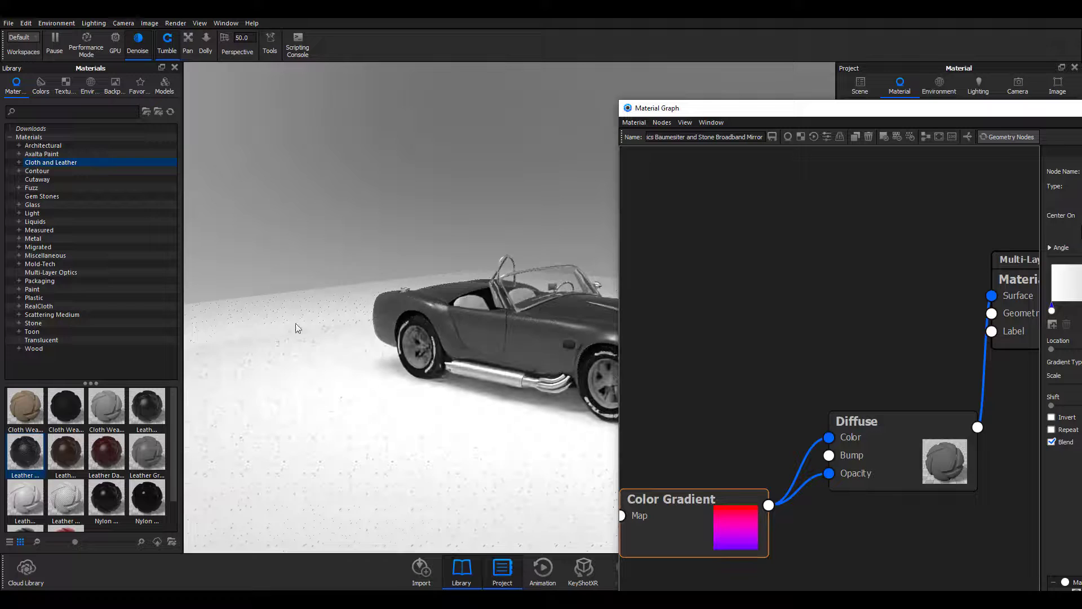
left_click_drag(828, 441, 761, 433)
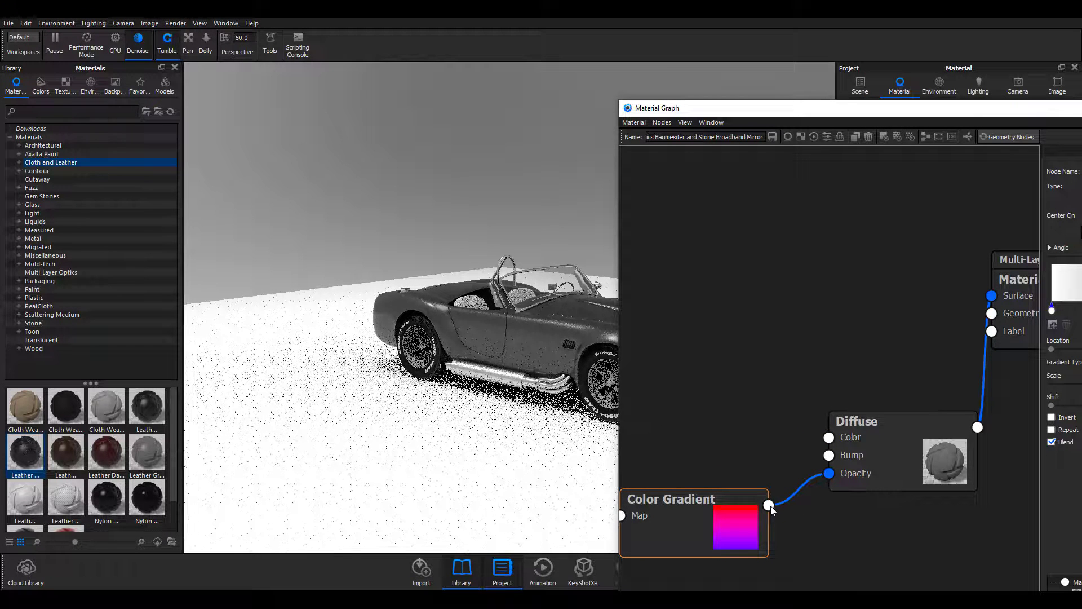
left_click_drag(769, 505, 829, 437)
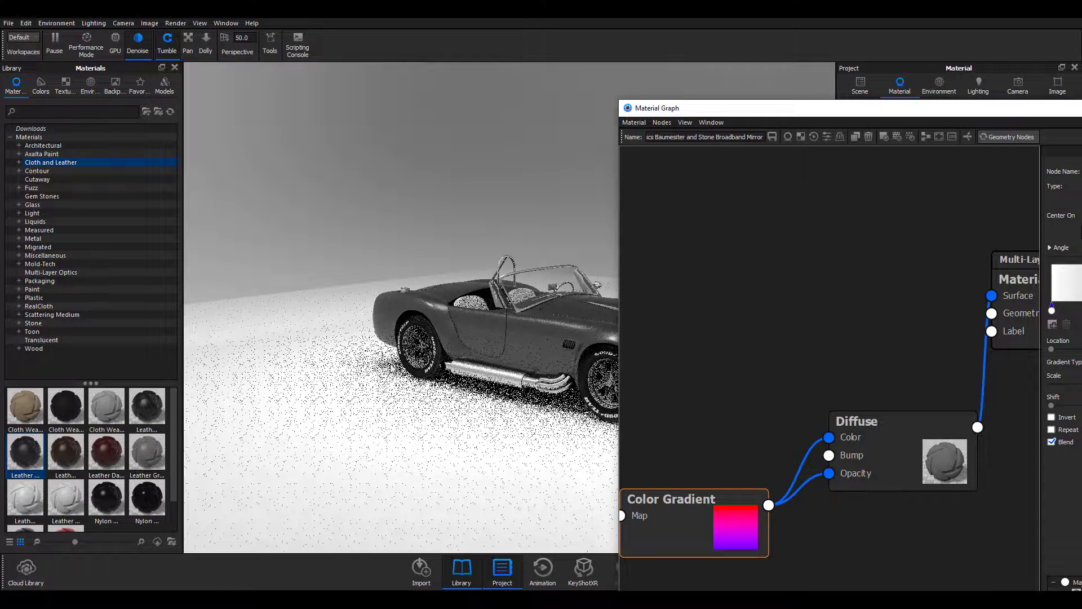
Reposition the Material Graph window to reveal the car and reduce the Color Gradient's scale to 519 cm
left_click_drag(803, 111, 381, 75)
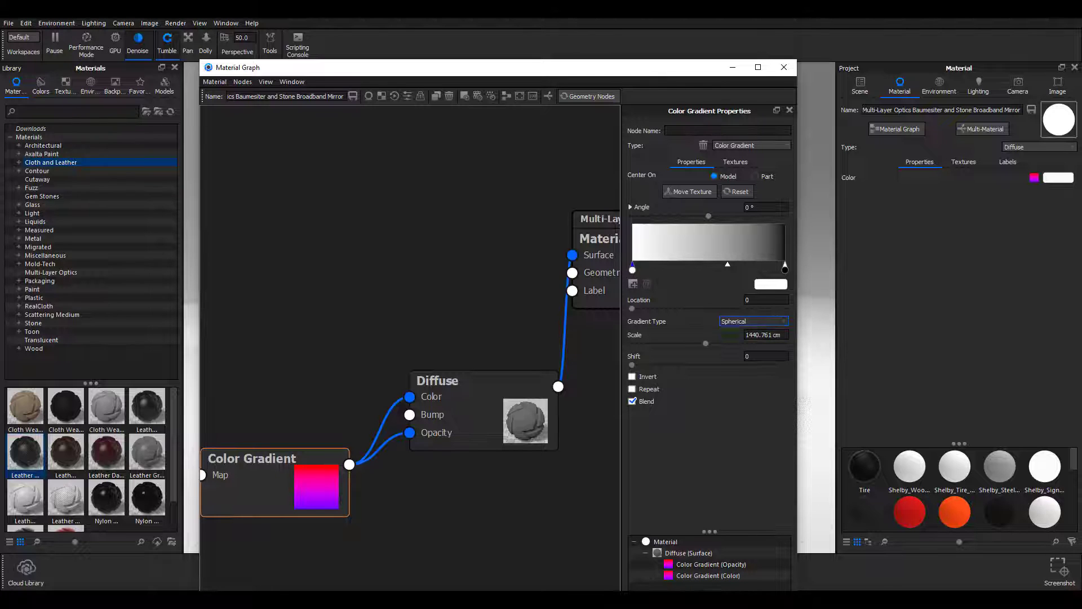
left_click_drag(628, 72, 346, 92)
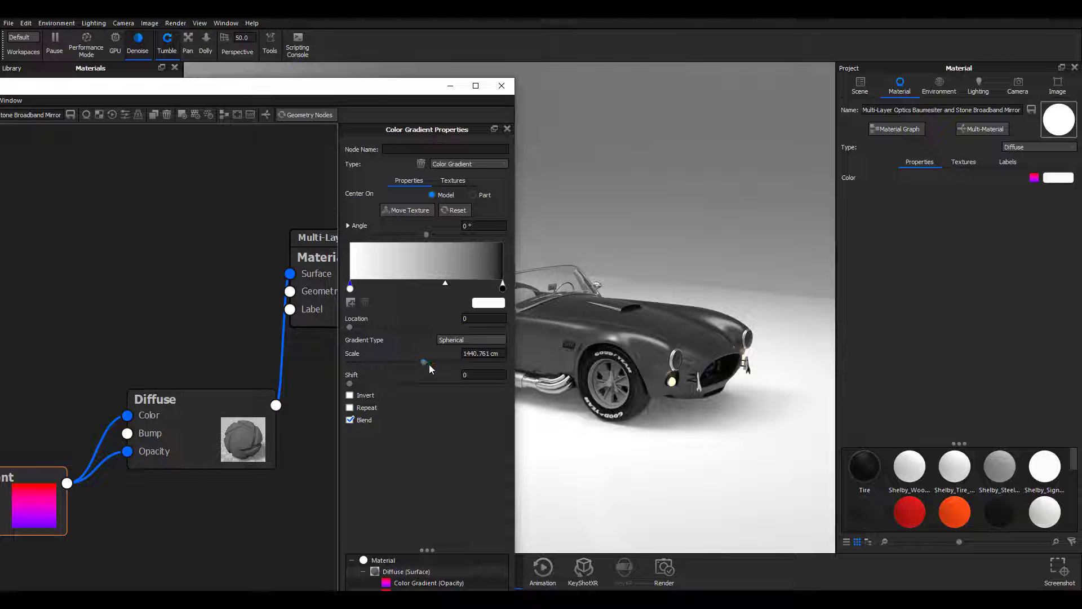
left_click_drag(423, 361, 378, 358)
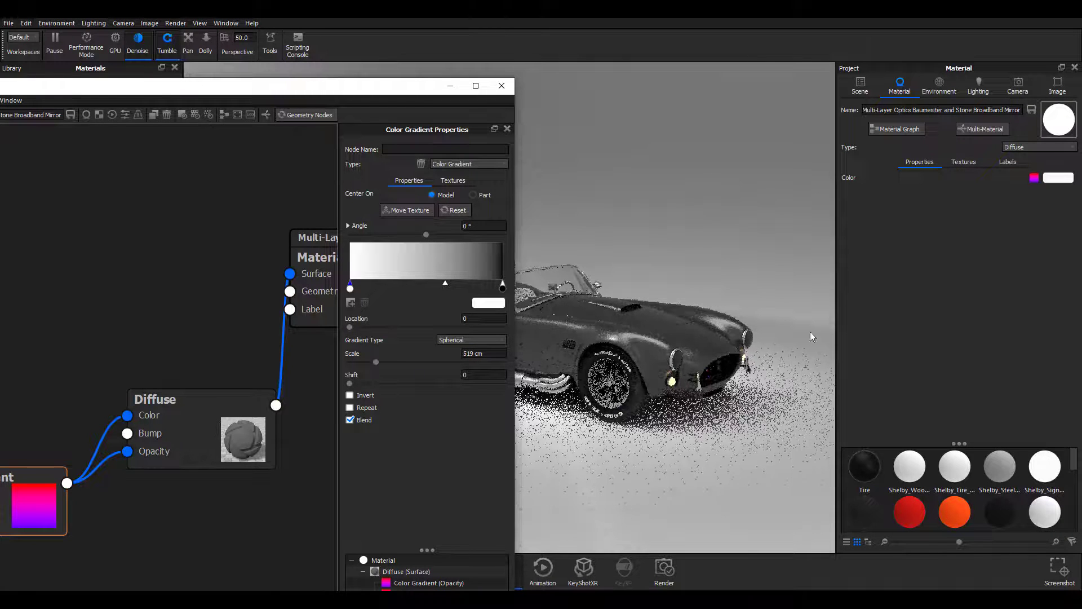
Examine the faded floor area around the car from near and far, with the Material Graph window kept clear of it
scroll(653, 430, "up", 2)
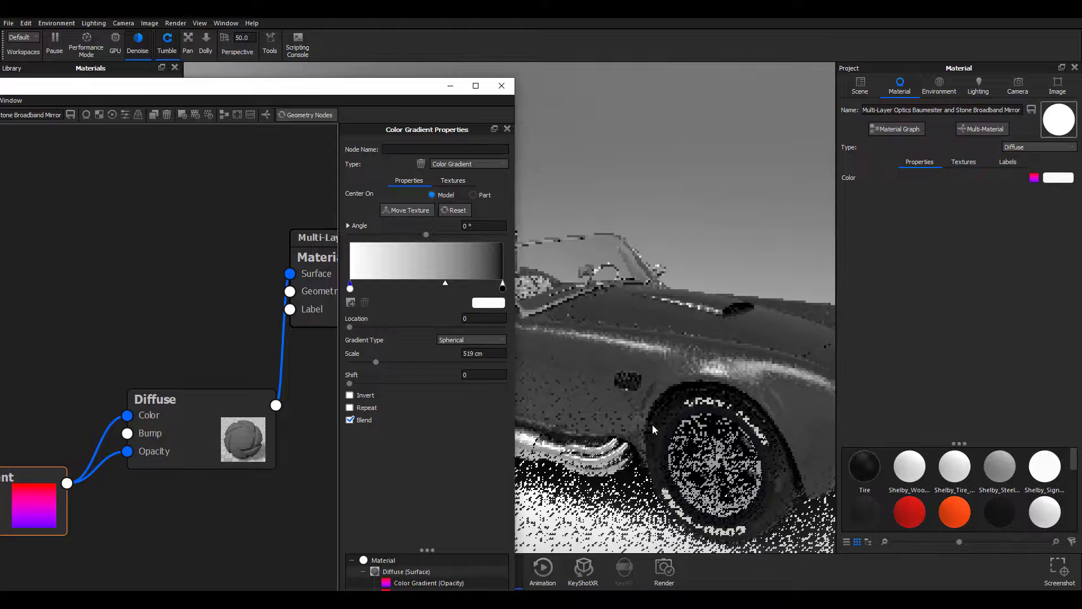
scroll(653, 430, "down", 2)
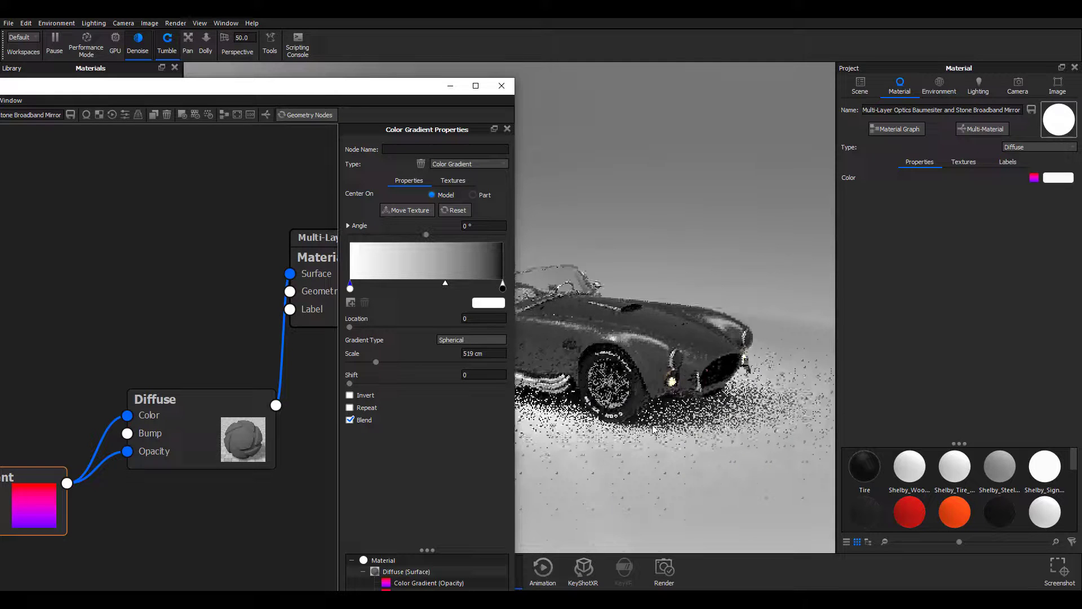
scroll(652, 424, "down", 3)
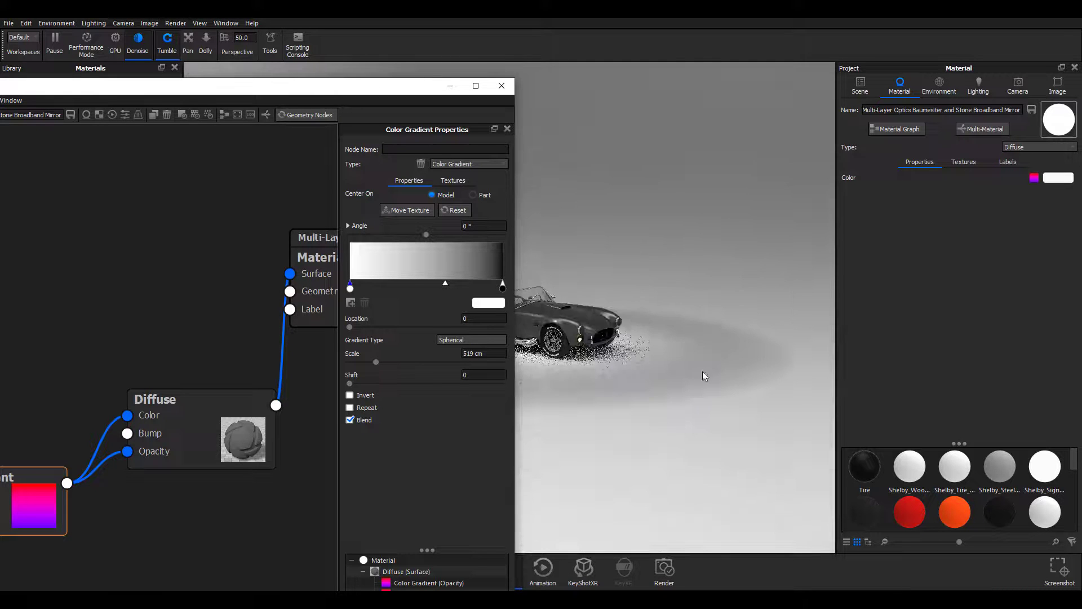
left_click_drag(424, 86, 881, 257)
left_click_drag(883, 460, 814, 419)
left_click_drag(512, 435, 311, 352)
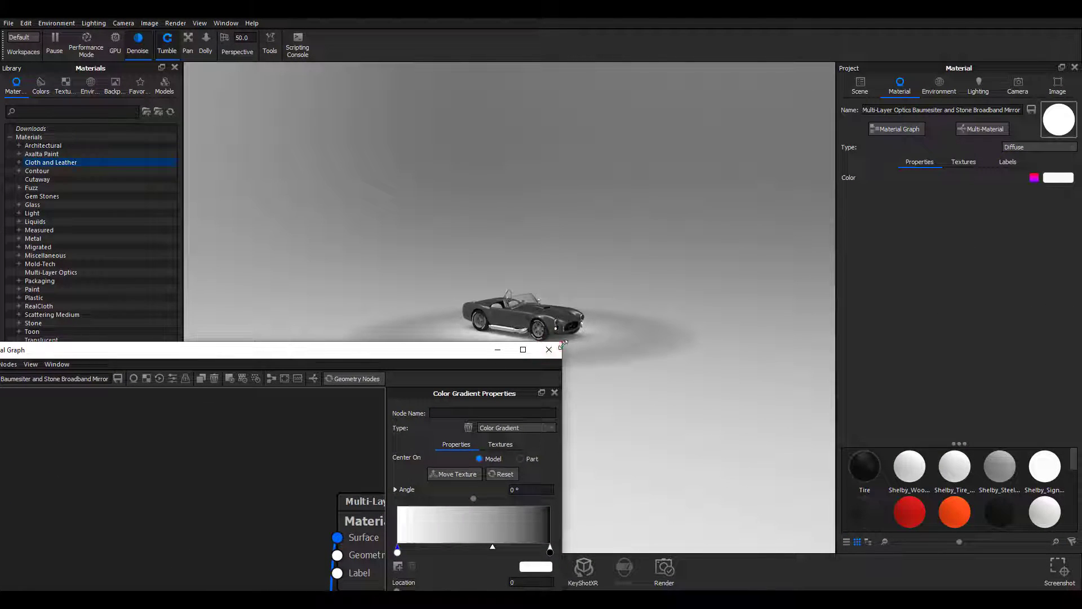
left_click_drag(489, 350, 326, 81)
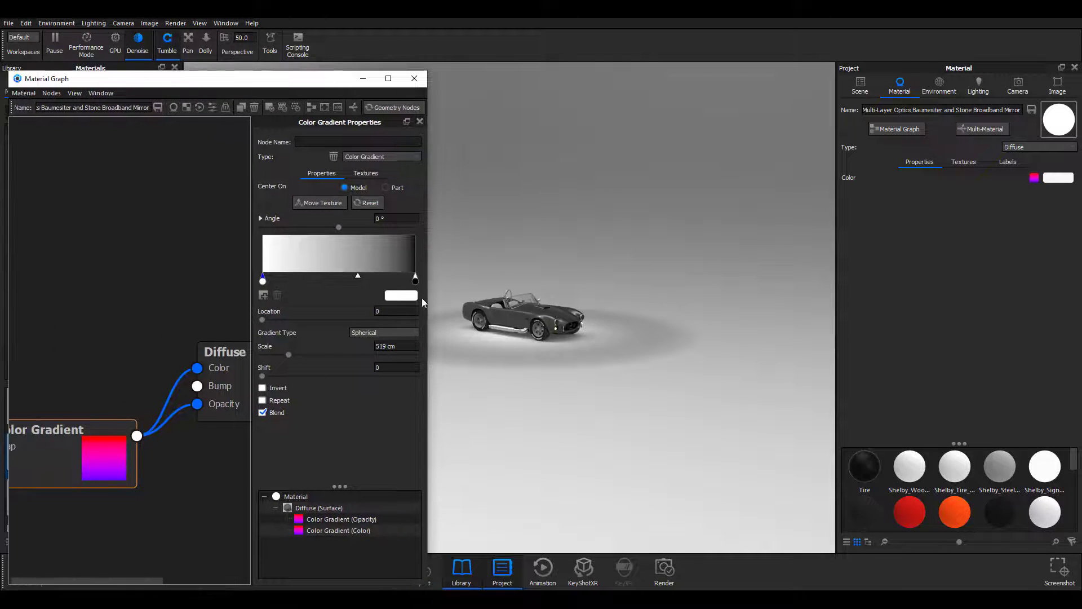
middle_click_drag(621, 348, 654, 391)
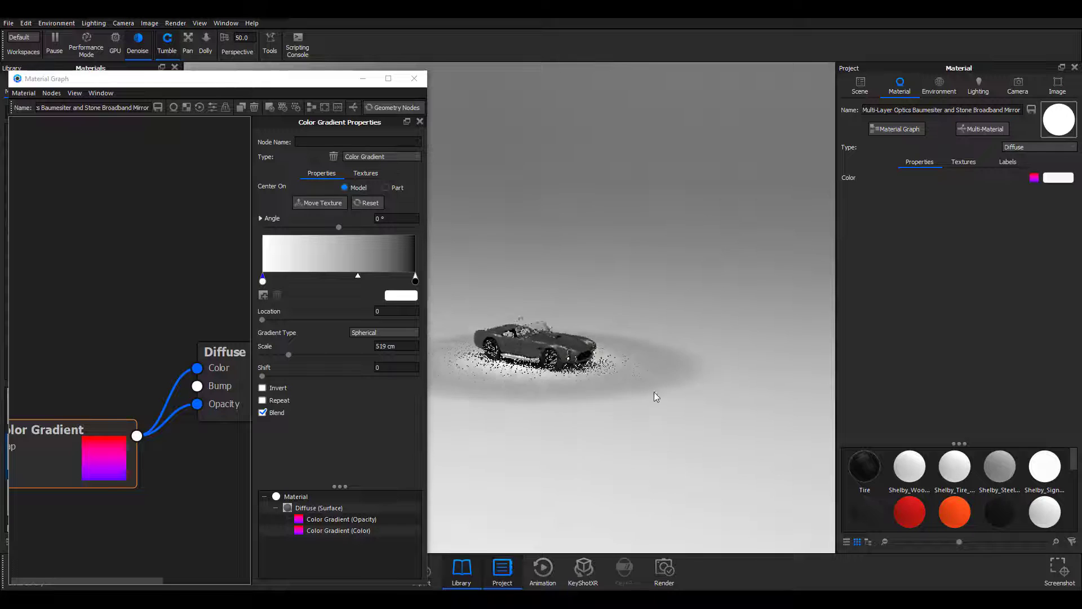
scroll(566, 366, "down", 2)
scroll(565, 367, "up", 6)
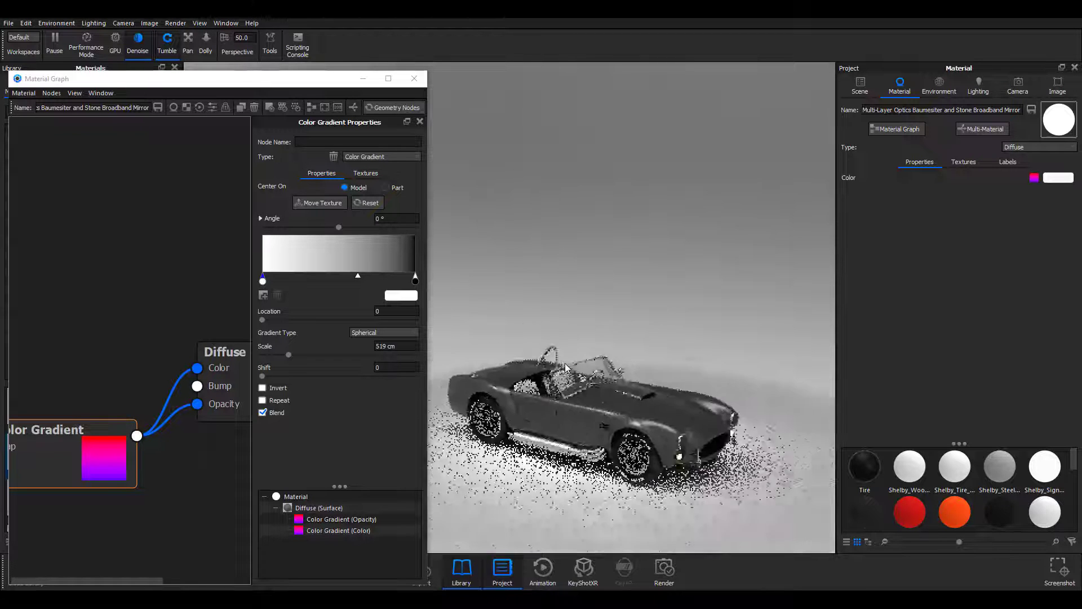
scroll(611, 377, "up", 4)
scroll(611, 378, "down", 2)
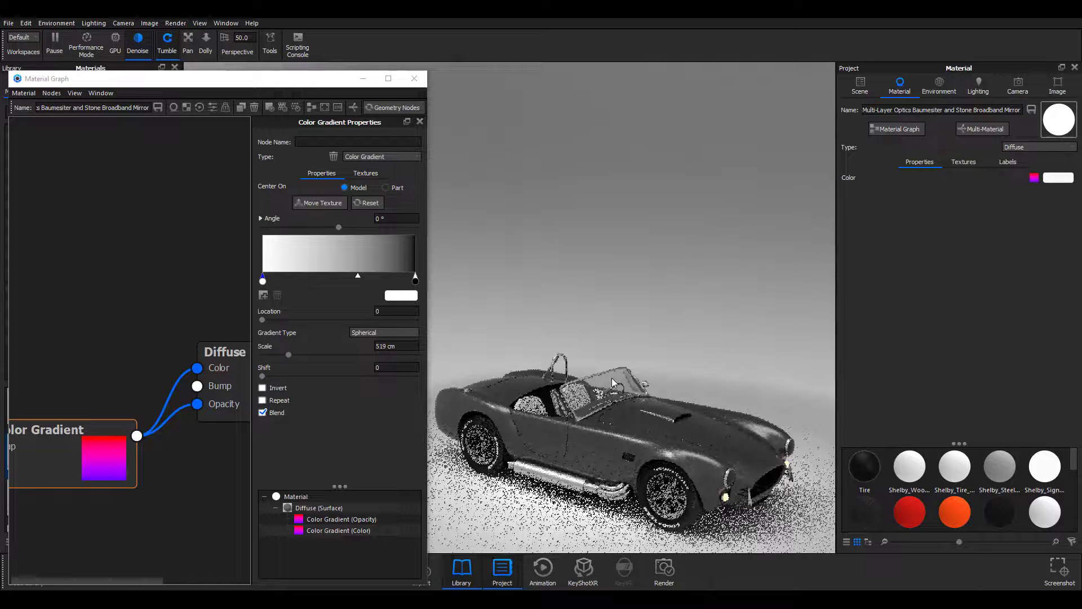
scroll(609, 381, "down", 3)
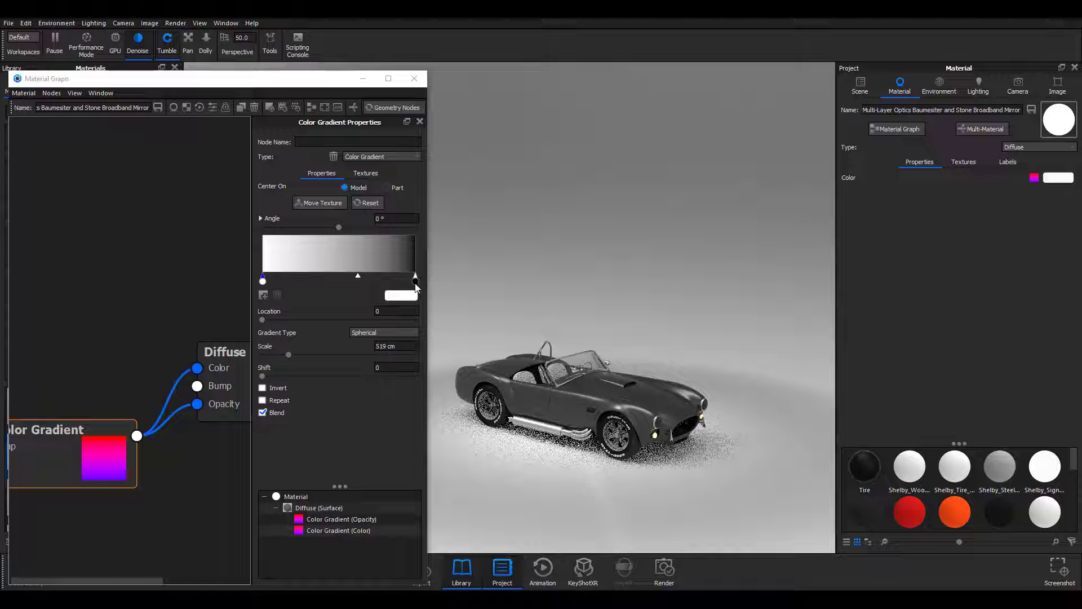
Move the gradient's black stop to location 0.967 and shift the midpoint slightly toward it
mouse_move(415, 283)
left_mouse_down()
mouse_move(369, 280)
mouse_move(411, 278)
left_mouse_up()
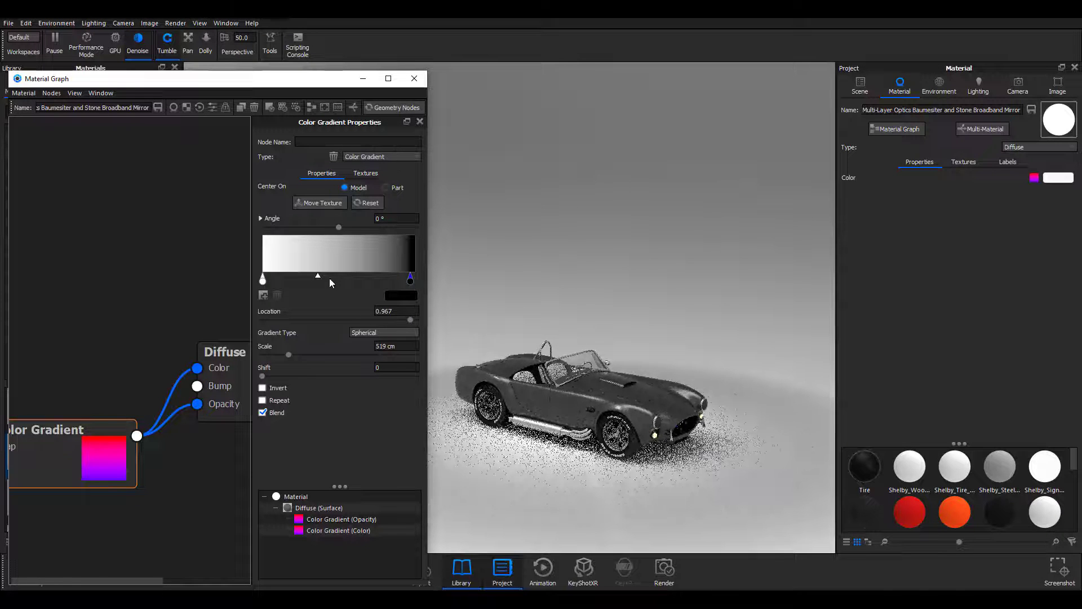
mouse_move(319, 277)
left_mouse_down()
mouse_move(357, 278)
mouse_move(301, 277)
mouse_move(332, 283)
left_mouse_up()
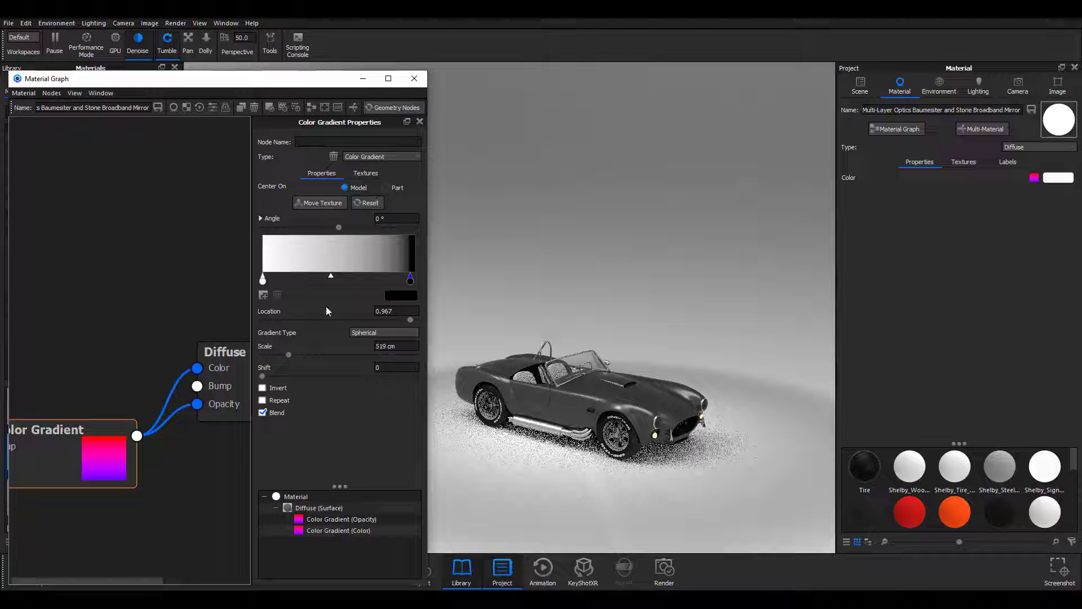
Change the floor material's type to Metal and set its roughness to 0.0081
left_click(1033, 147)
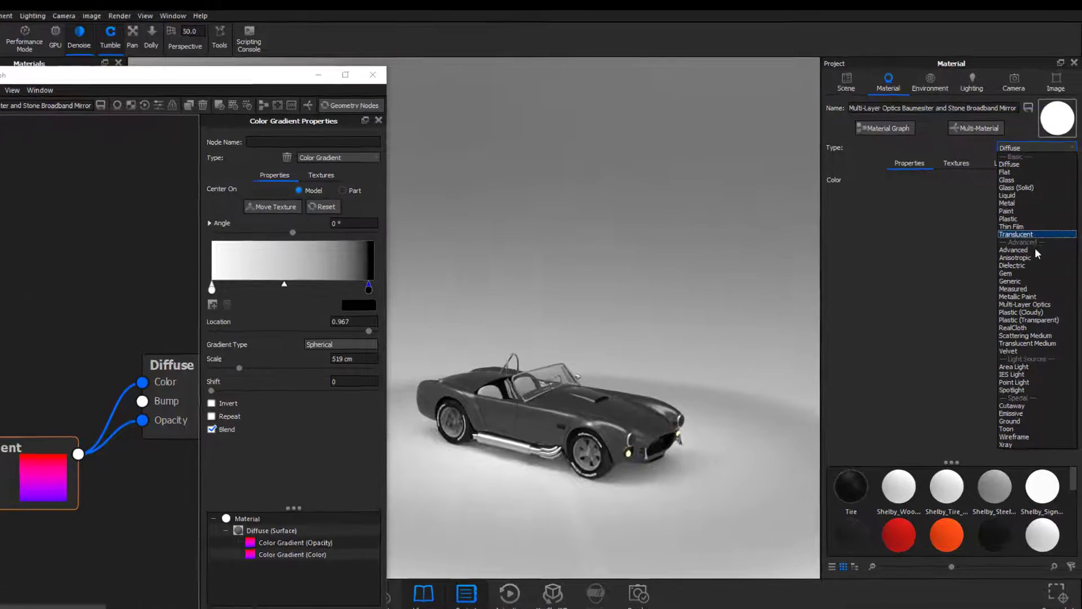
left_click(1022, 202)
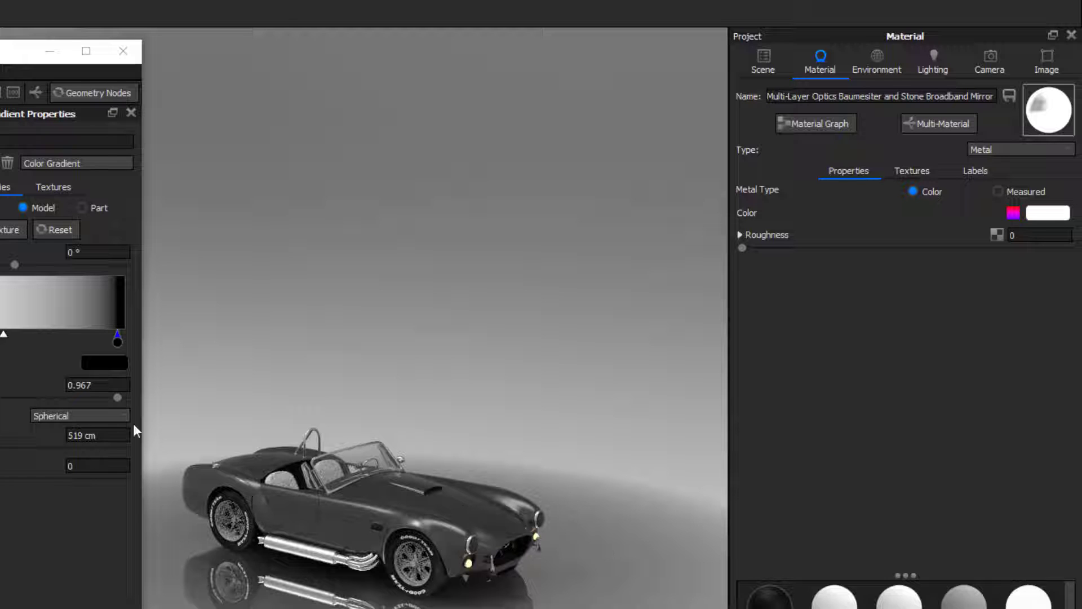
mouse_move(743, 249)
left_mouse_down()
mouse_move(776, 249)
mouse_move(752, 246)
left_mouse_up()
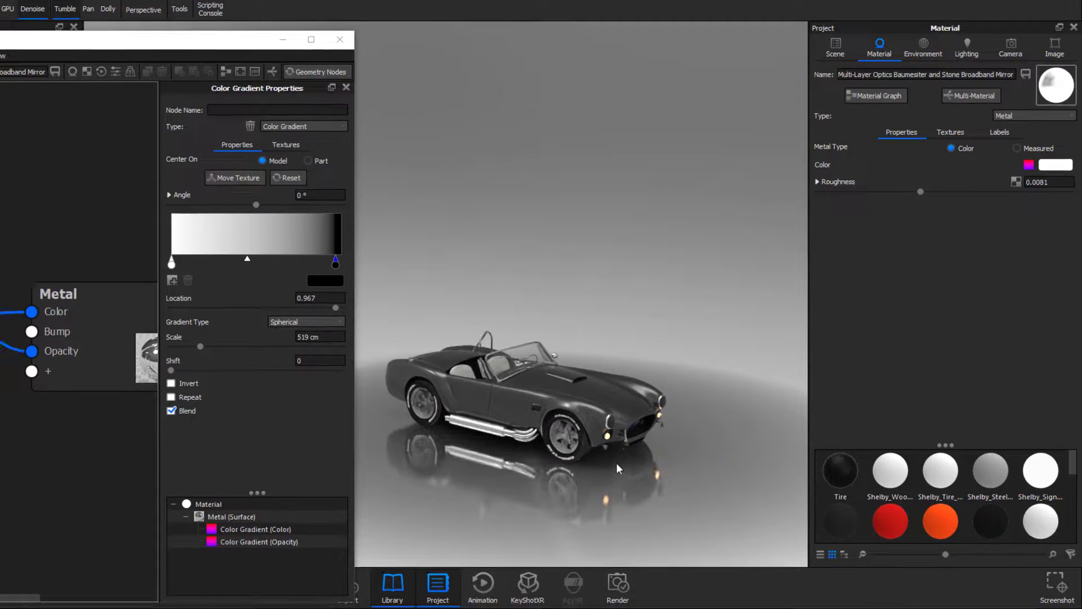
Move the gradient's black stop to location 1 and set the gradient scale to 420 cm
left_click_drag(338, 266, 381, 266)
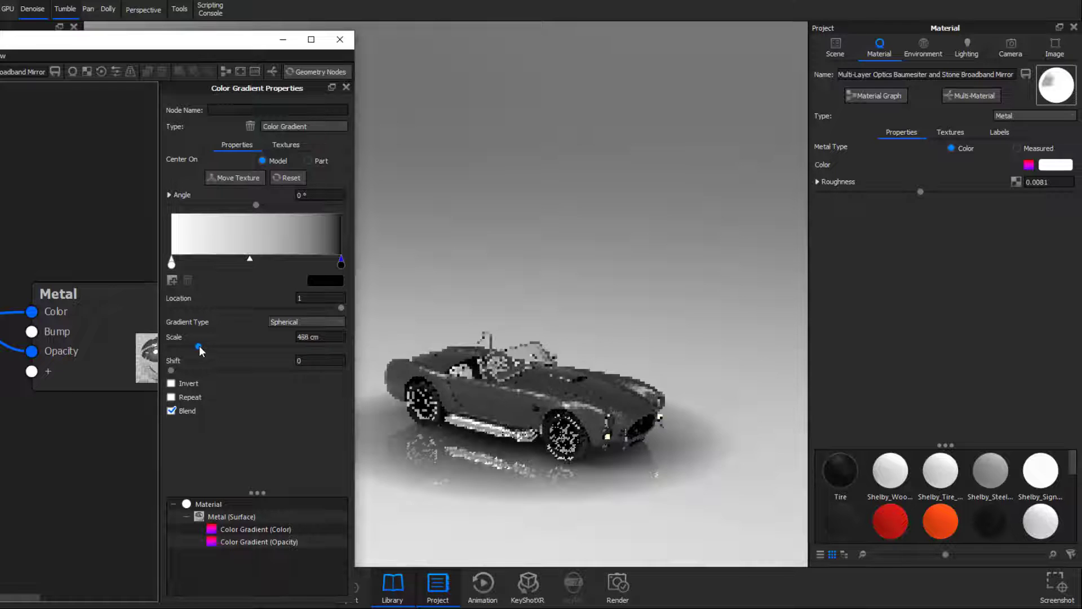
left_click_drag(200, 346, 195, 348)
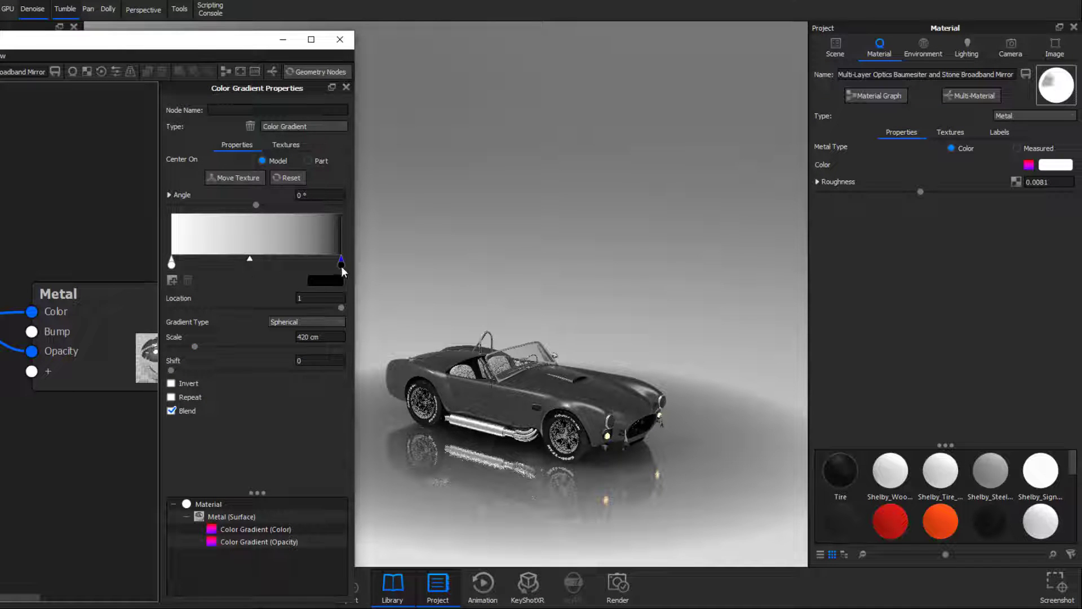
Lighten the gradient's black stop to a very dark grey and move the midpoint toward the white stop, closing the Material Graph
left_click(330, 281)
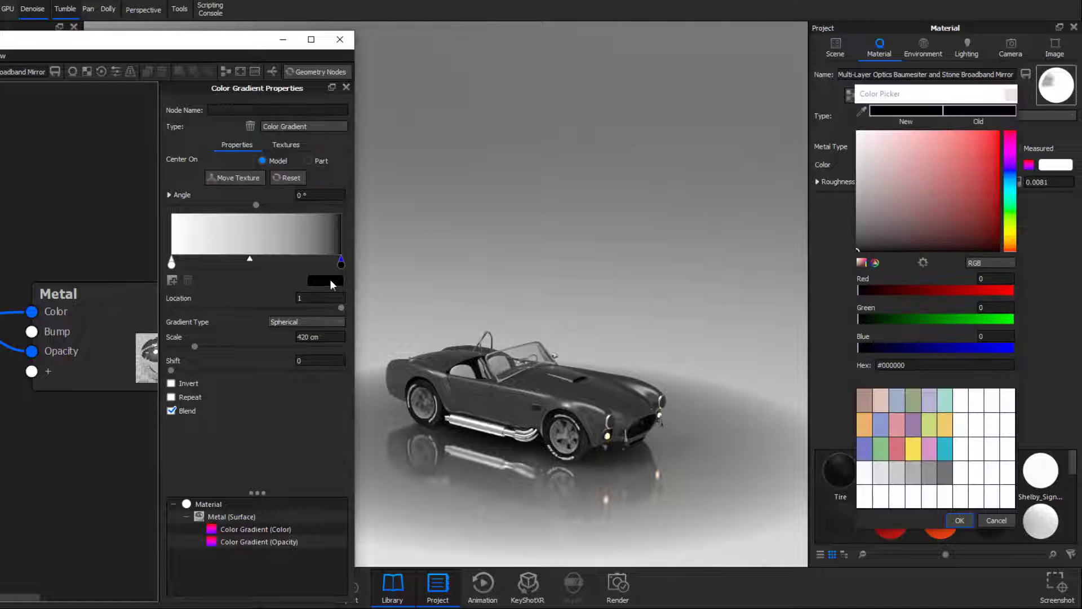
left_click(858, 243)
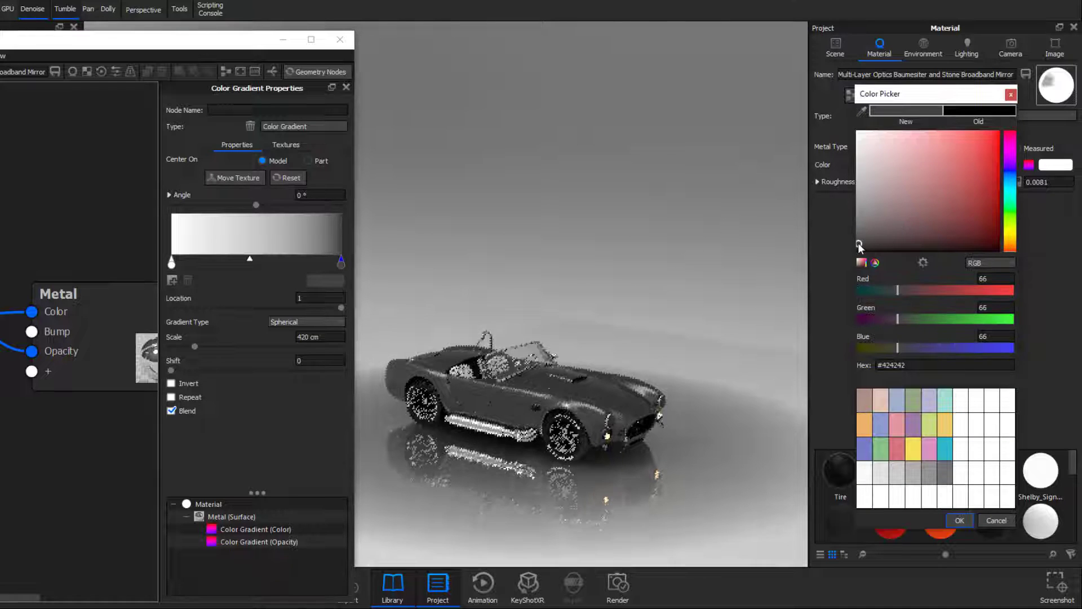
left_click_drag(859, 244, 861, 250)
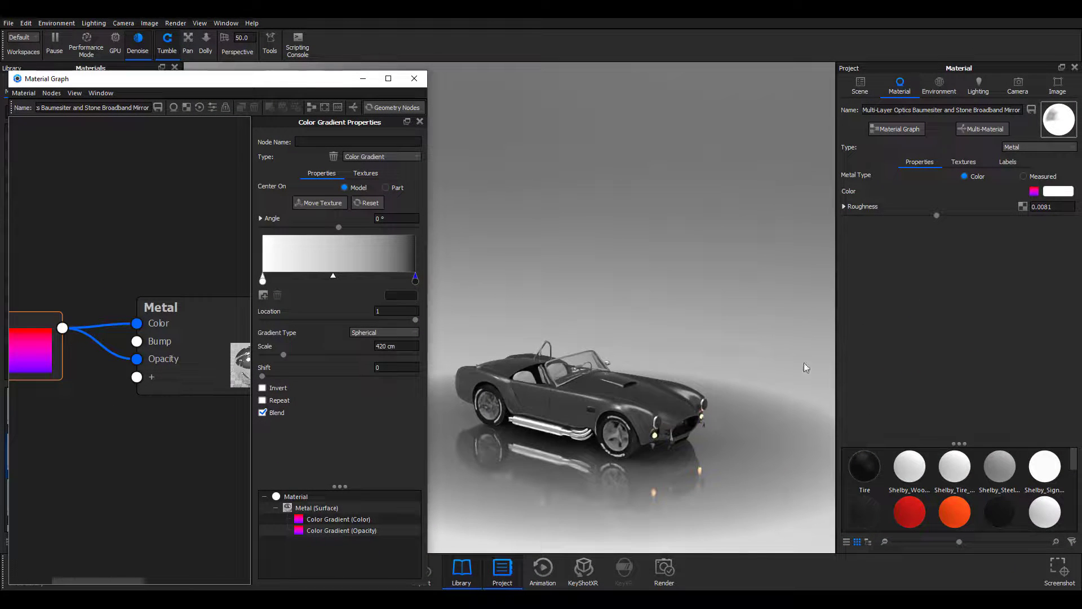
left_click_drag(331, 278, 295, 277)
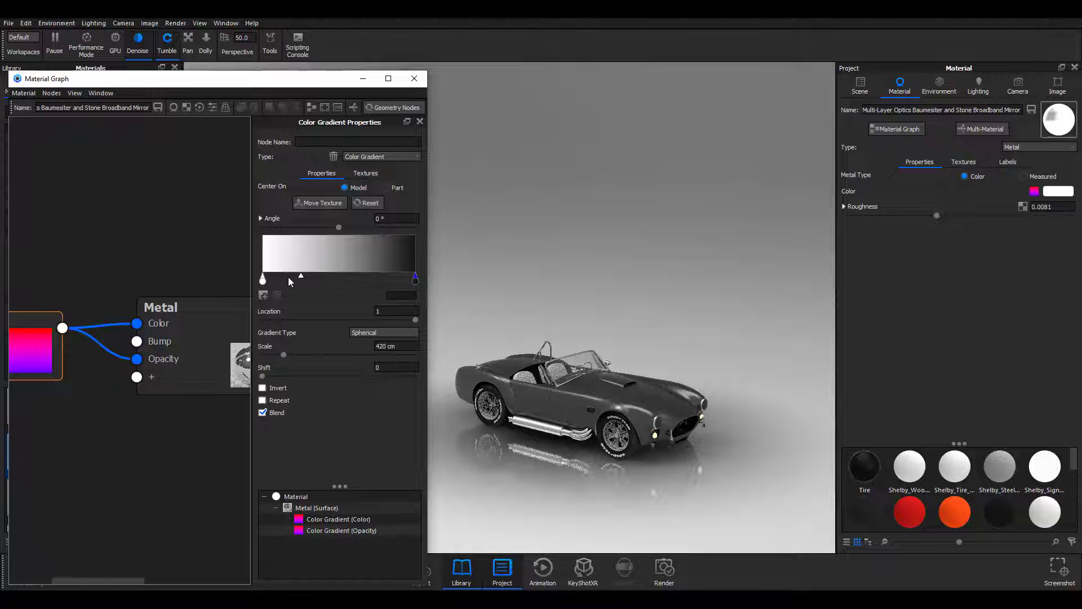
left_click(414, 78)
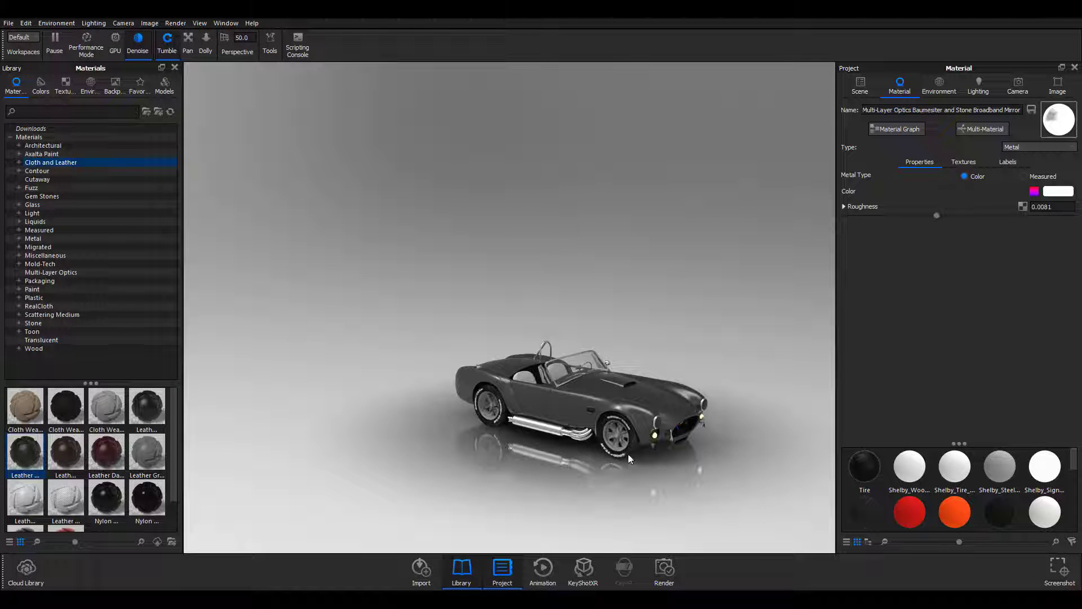
Inspect the car's front and floor reflection, preview the saved view Camera 1, and activate the saved view named Camera
left_click_drag(630, 459, 584, 451)
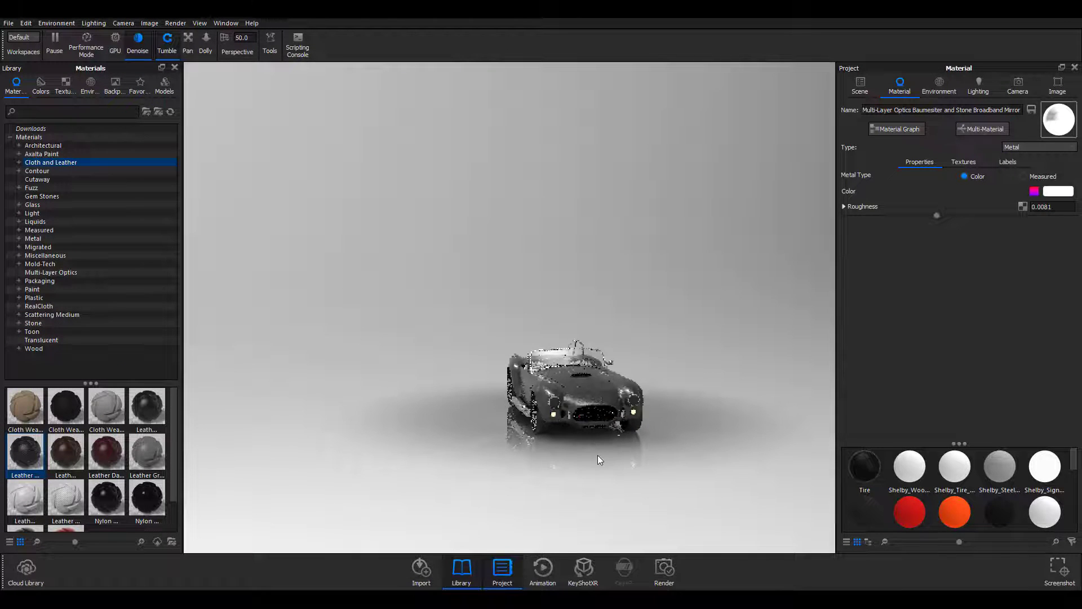
scroll(598, 455, "up", 5)
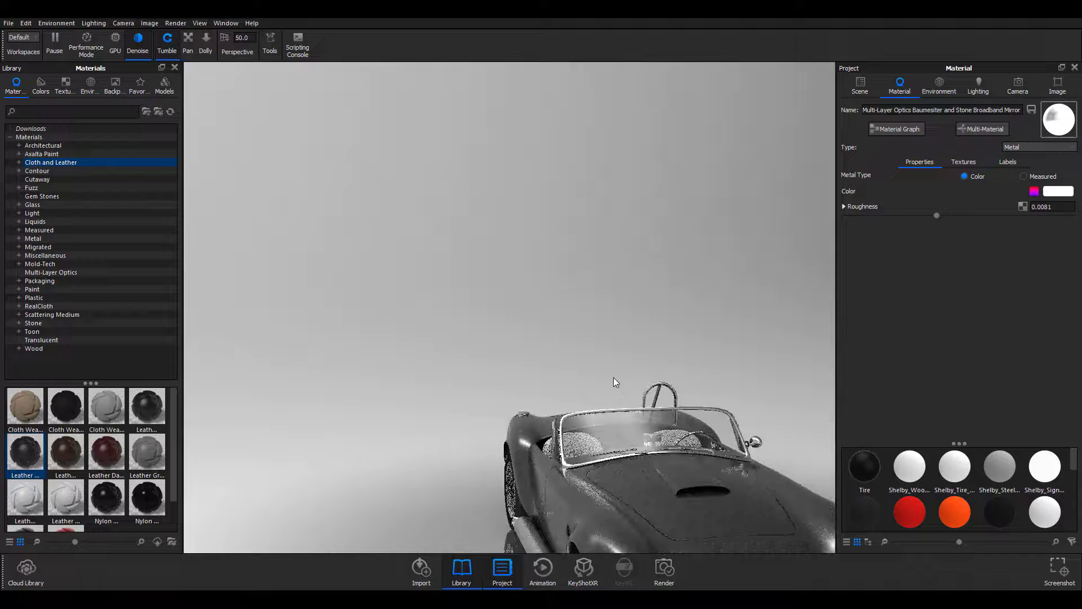
left_click_drag(587, 341, 473, 422)
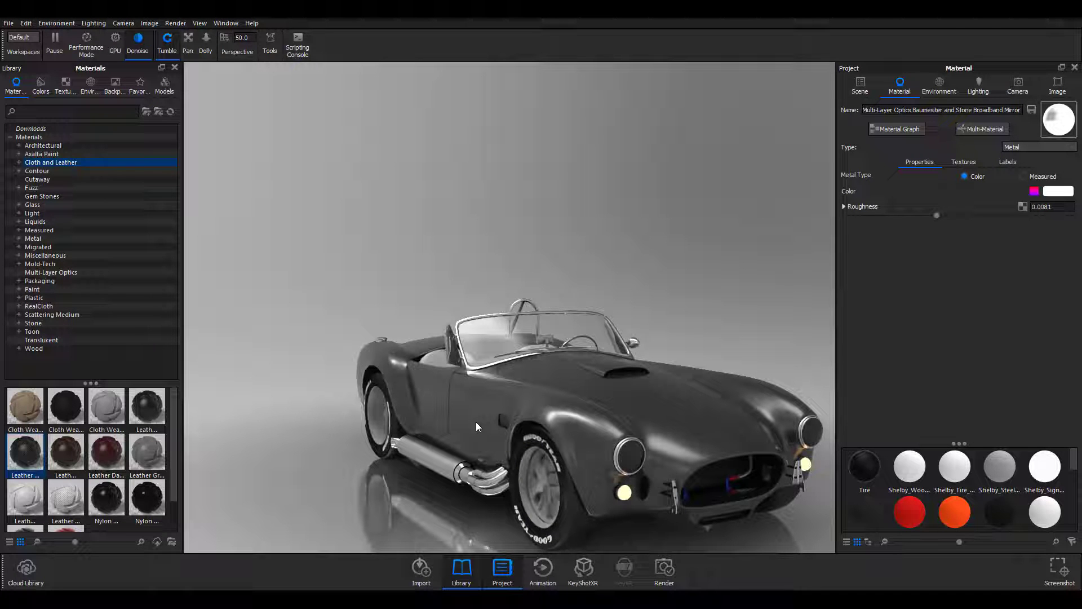
left_click_drag(476, 422, 622, 389)
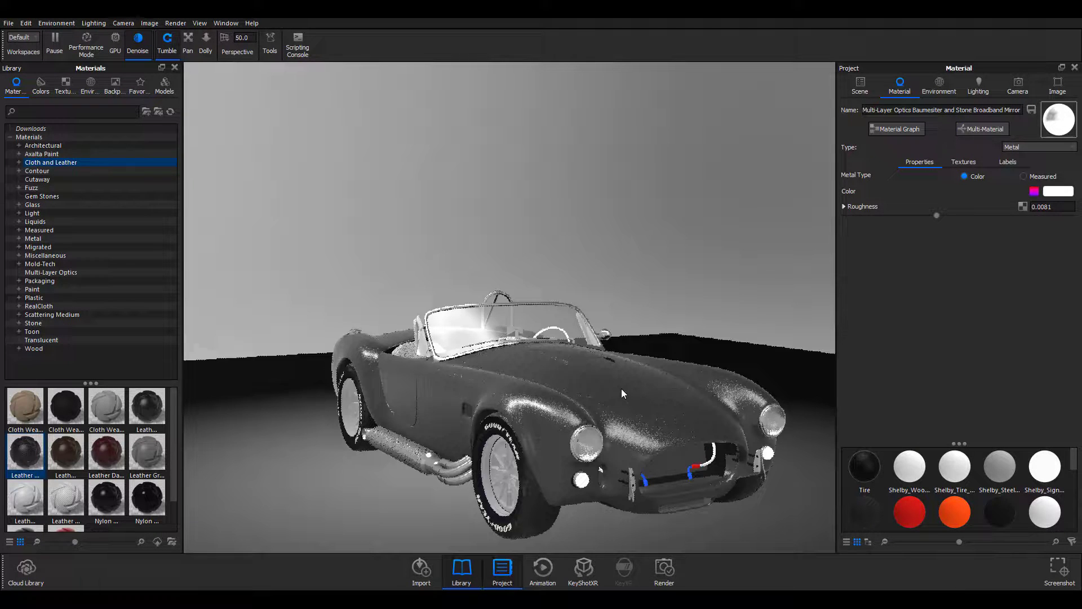
left_click(1023, 85)
left_click(955, 126)
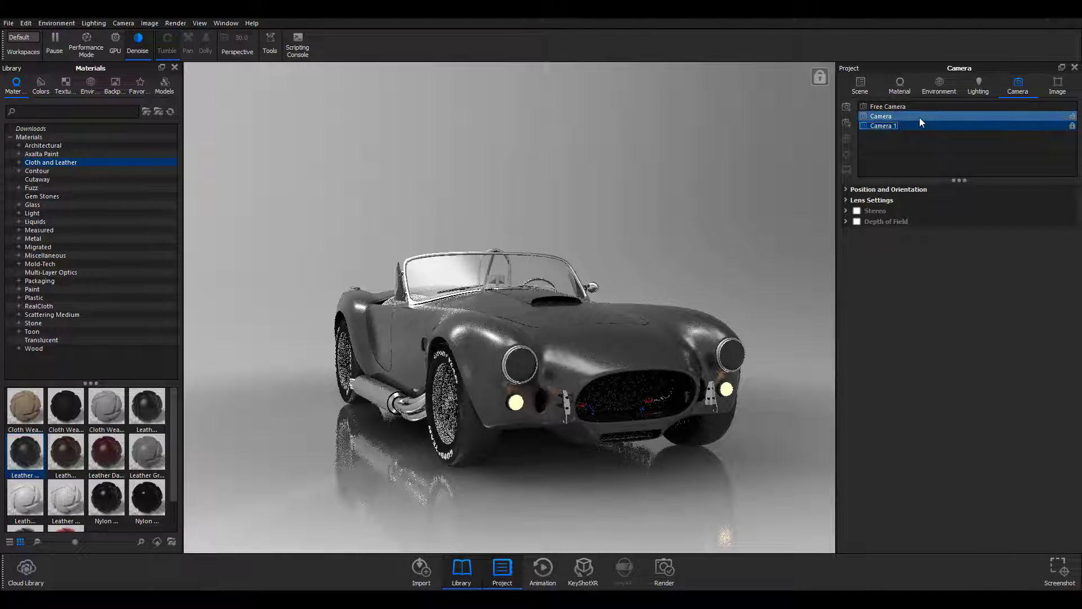
left_click(919, 114)
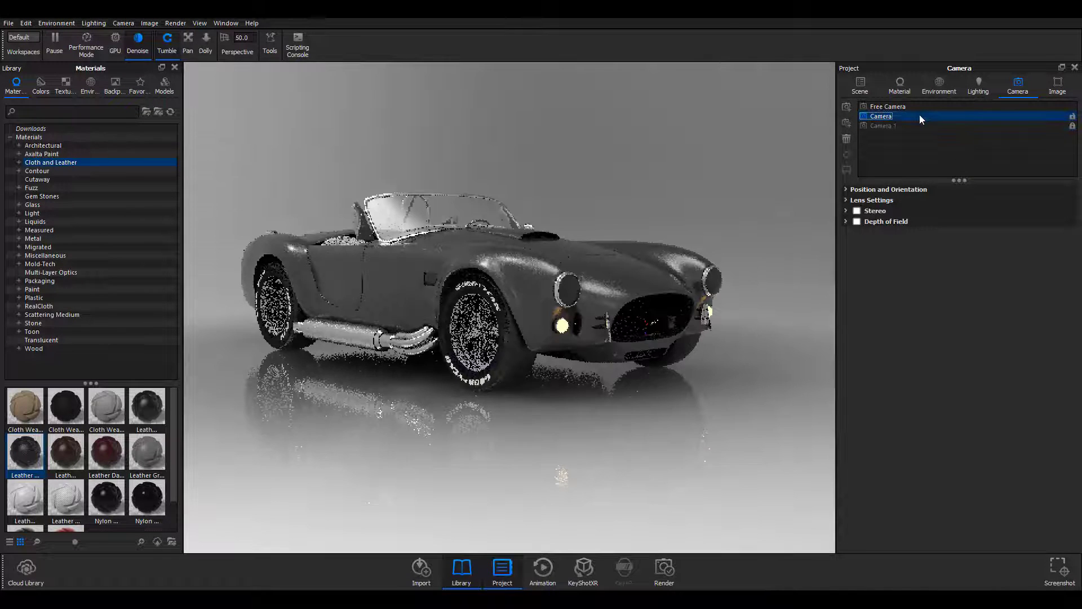
Delete the saved view Camera, then unlock and delete Camera 1
right_click(936, 114)
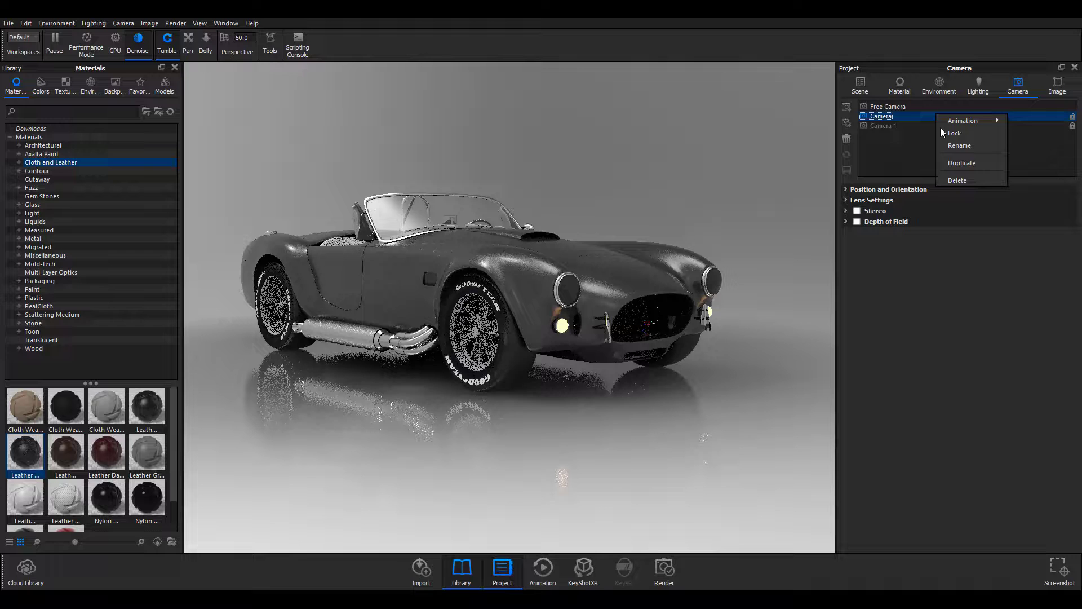
left_click(955, 178)
left_click(892, 114)
right_click(892, 115)
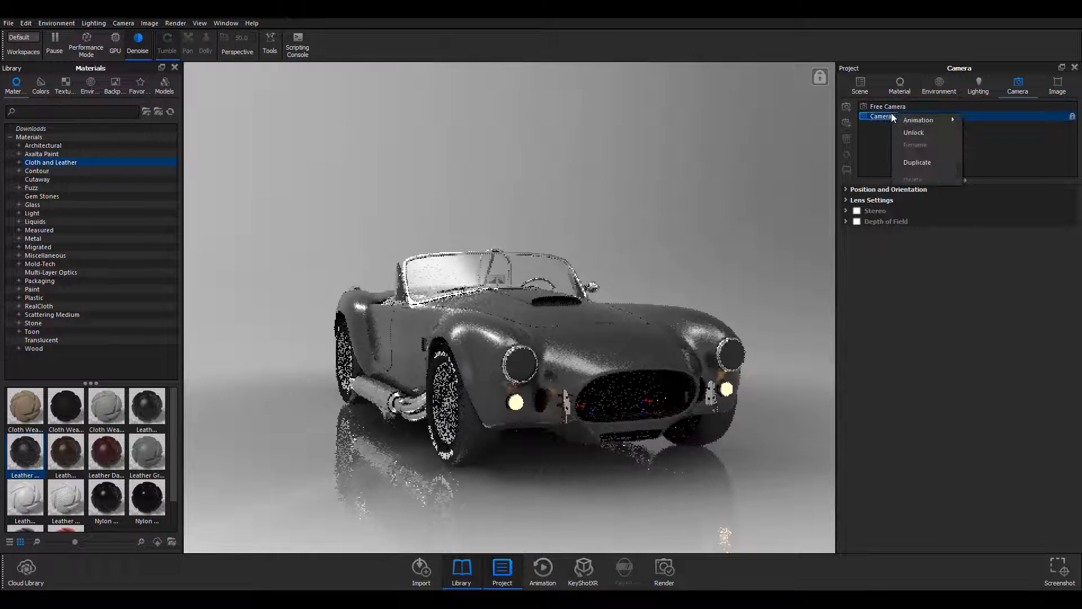
left_click(1073, 116)
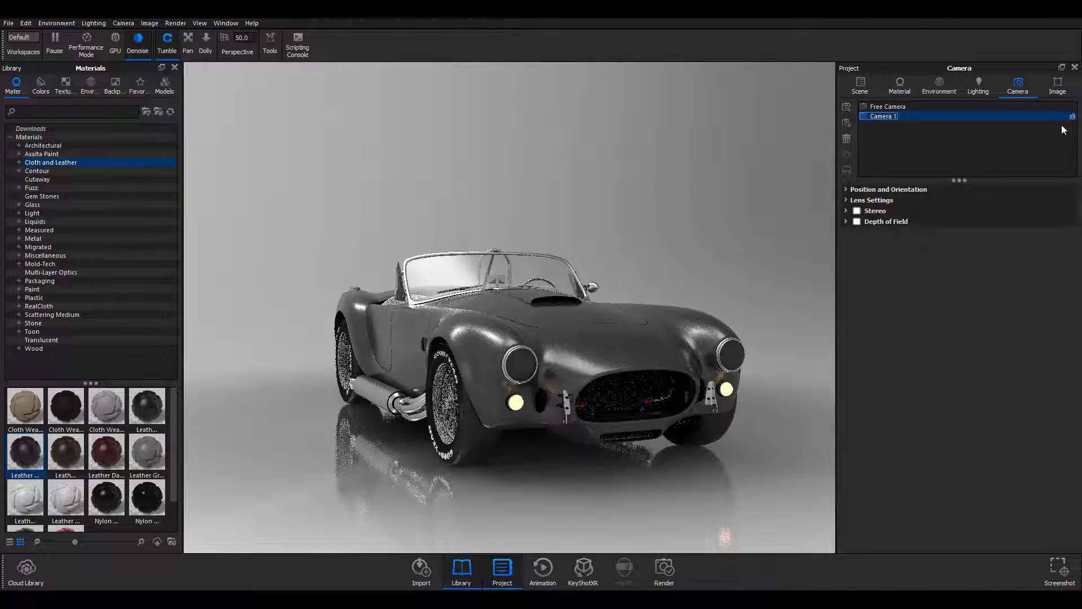
double_click(1048, 117)
right_click(1047, 117)
left_click(1023, 180)
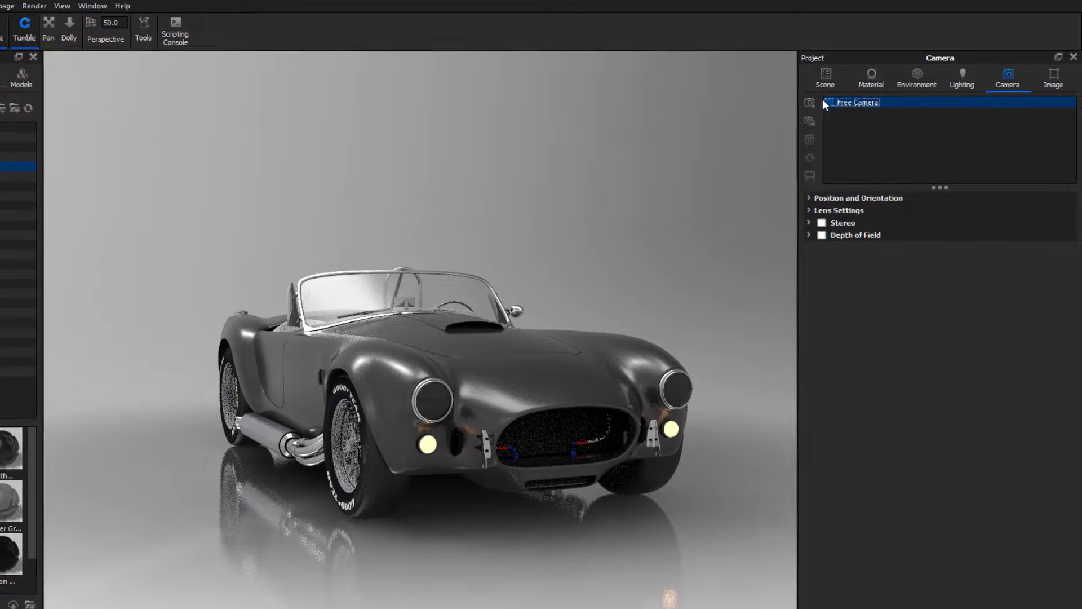
Add a new camera from the current view, name it cam01 and lock it
left_click(810, 104)
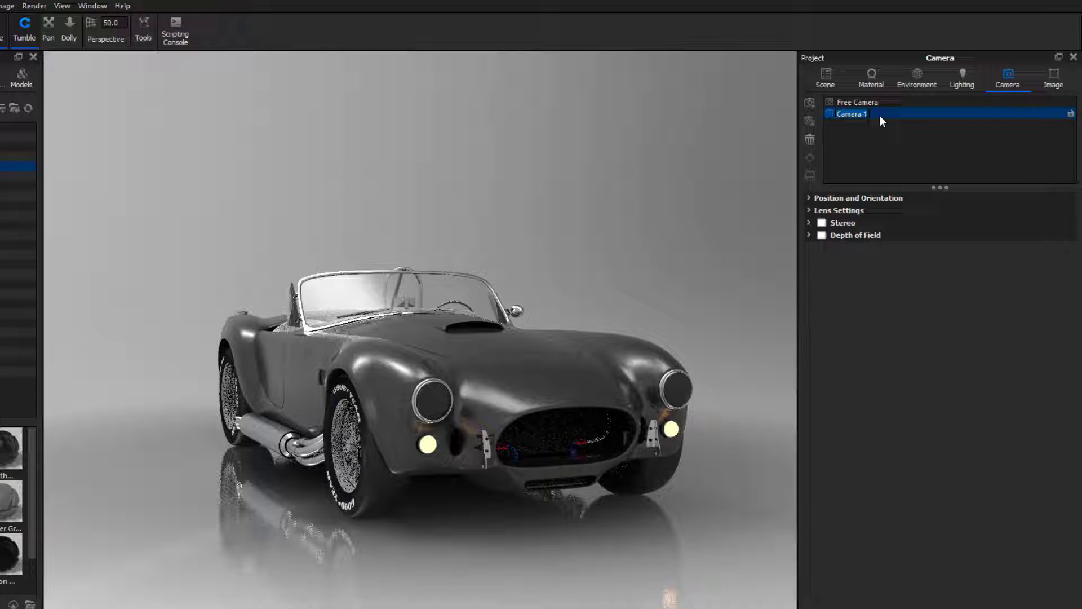
type("cam1")
type("01")
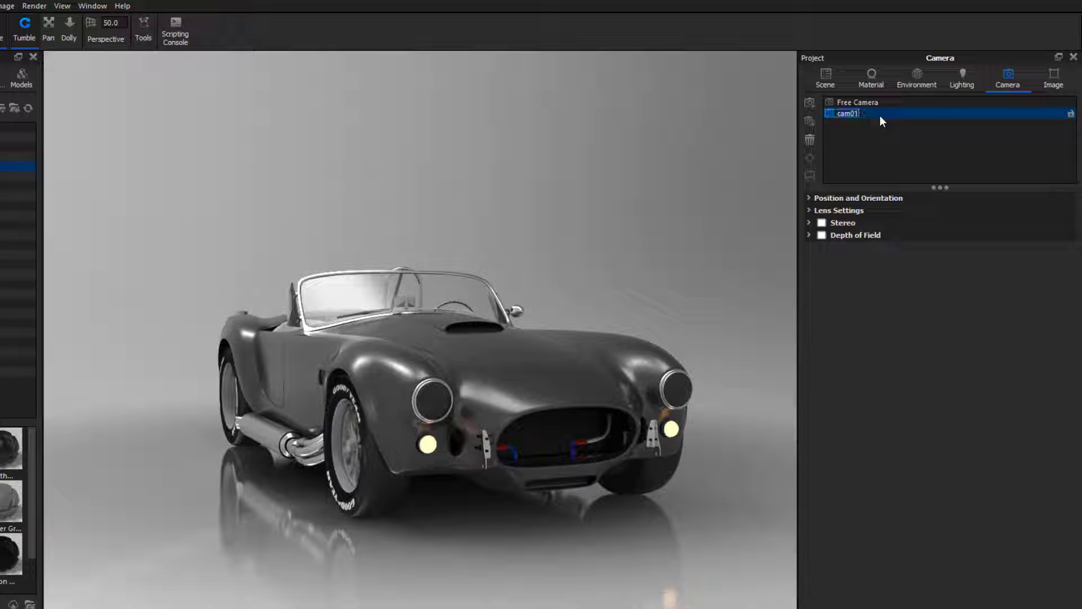
left_click(1071, 114)
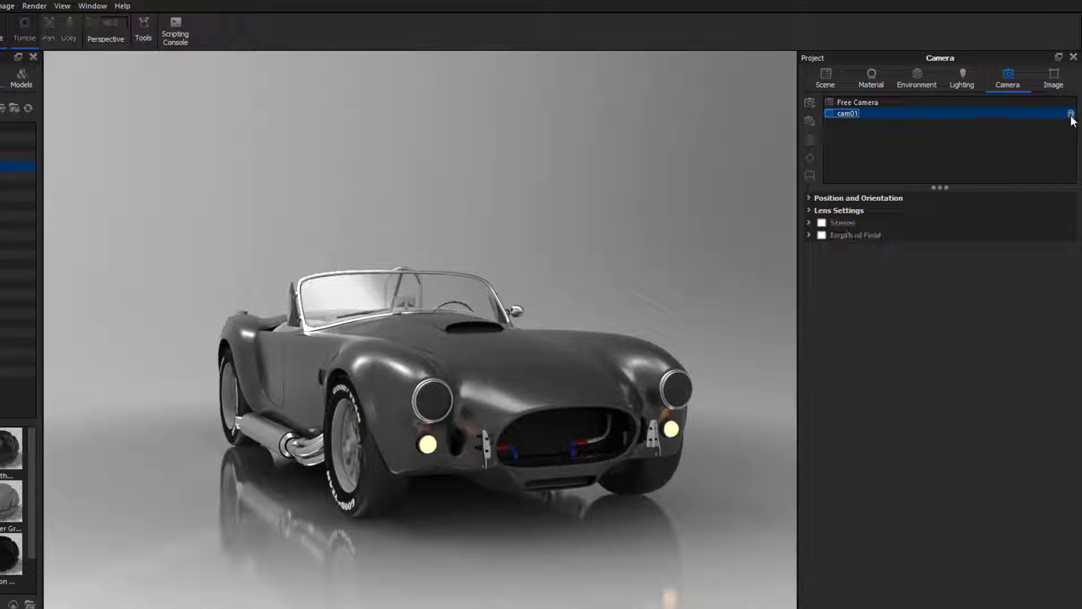
Compare Free Camera with the locked cam01 by orbiting the free view and returning to the saved one
left_click(931, 102)
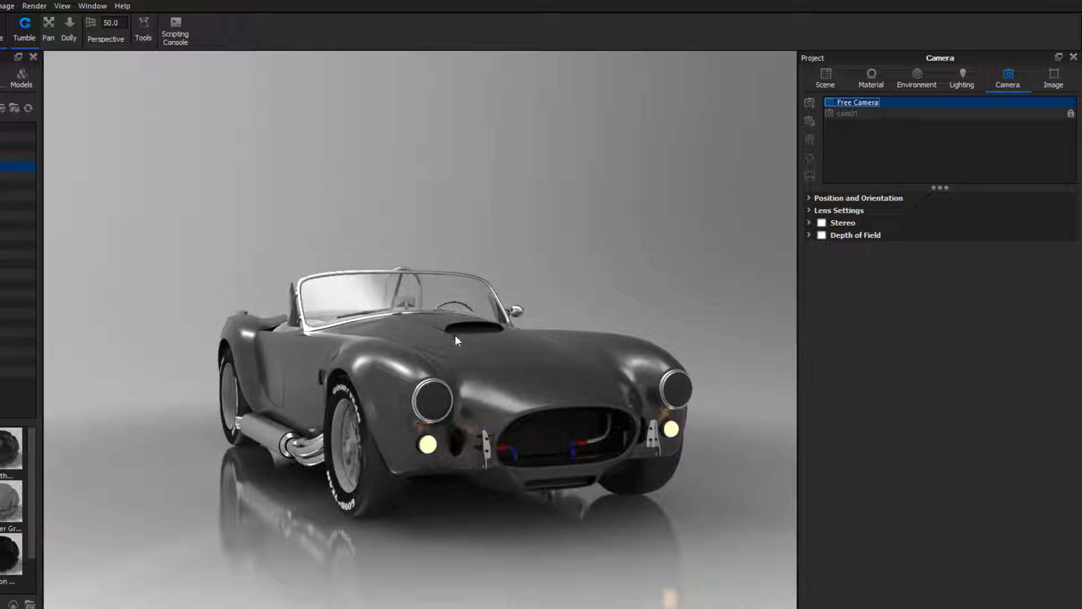
left_click(864, 114)
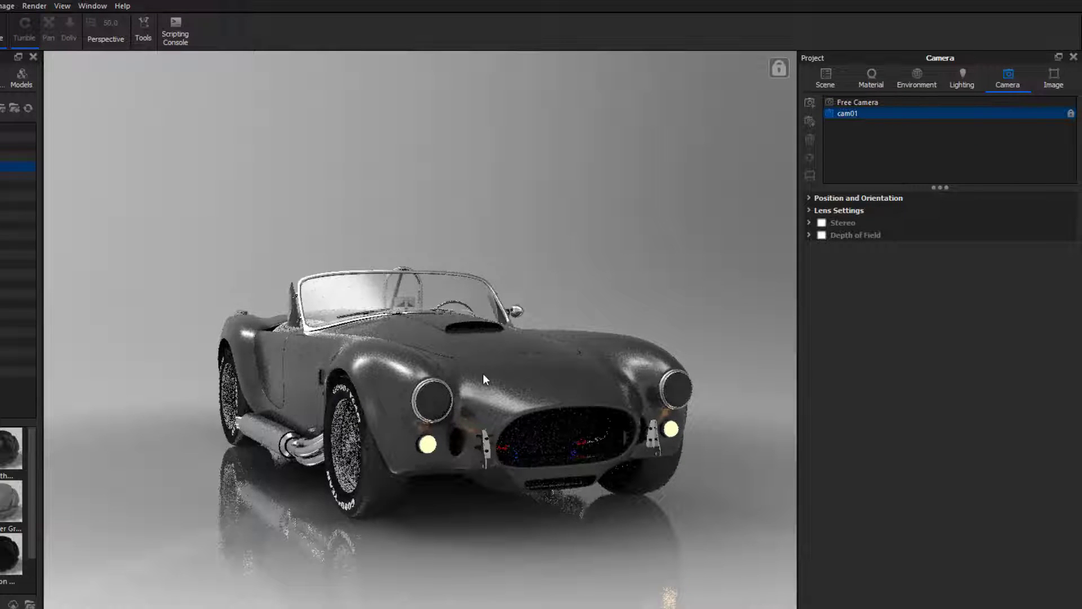
left_click(852, 105)
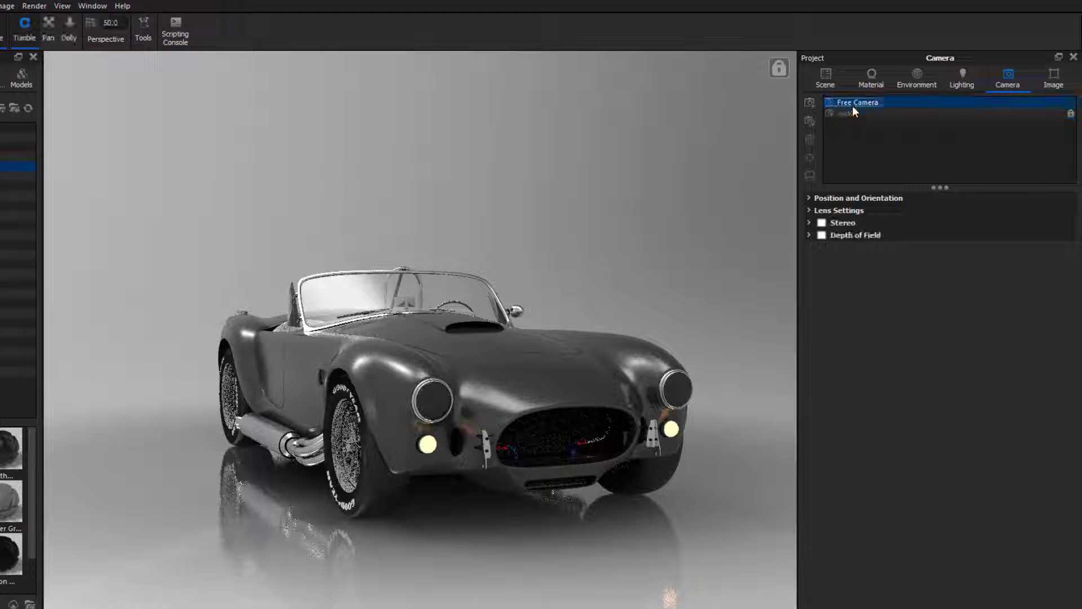
left_click_drag(593, 408, 742, 388)
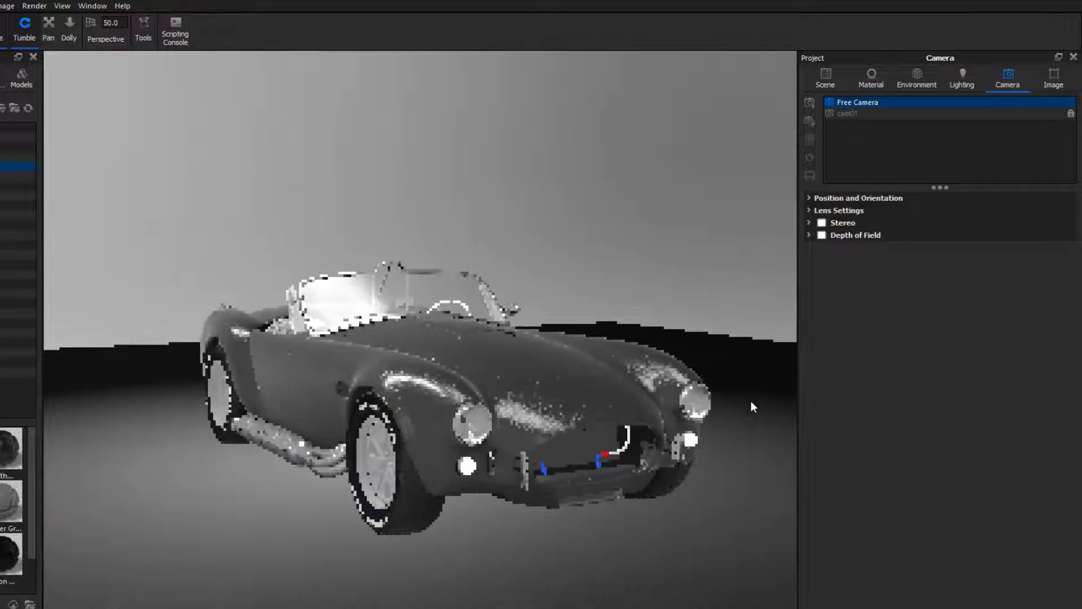
left_click(849, 115)
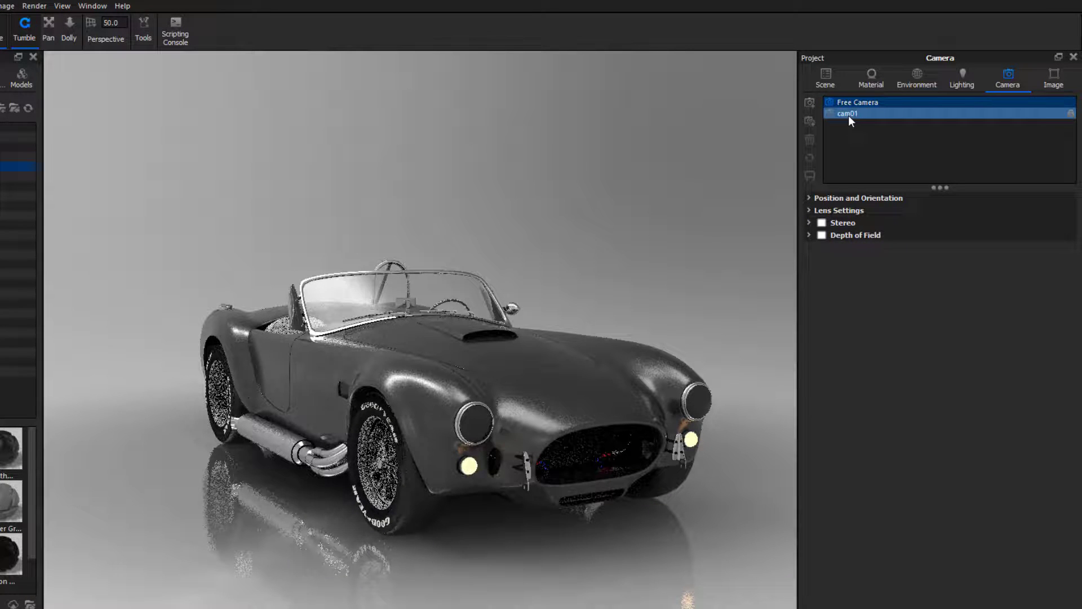
double_click(848, 115)
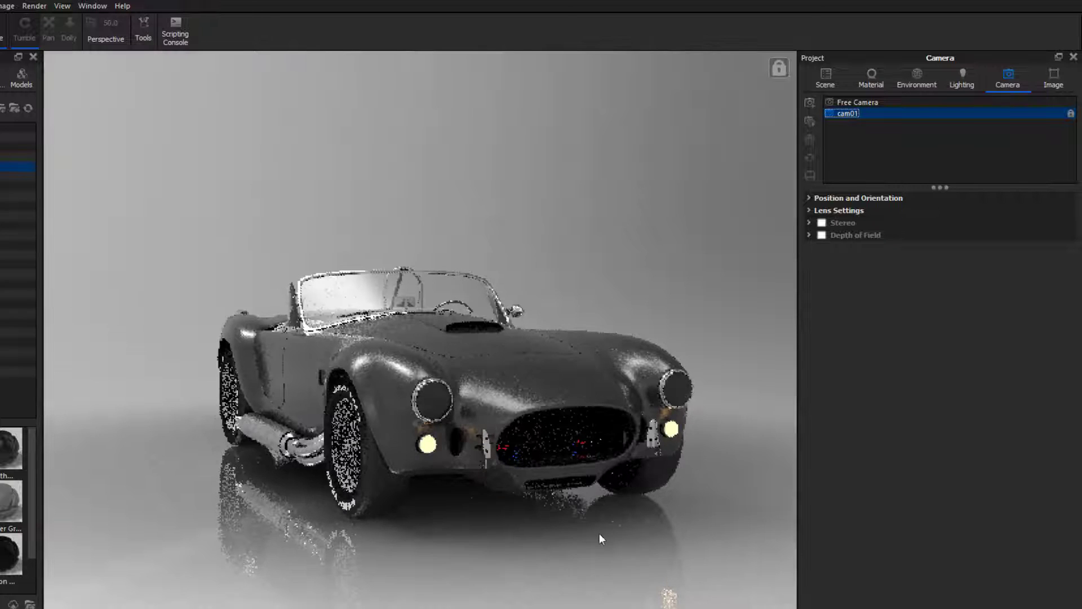
Unlock cam01, orbit it to show more of the car's side, and relock it, returning to Free Camera
left_click(1070, 114)
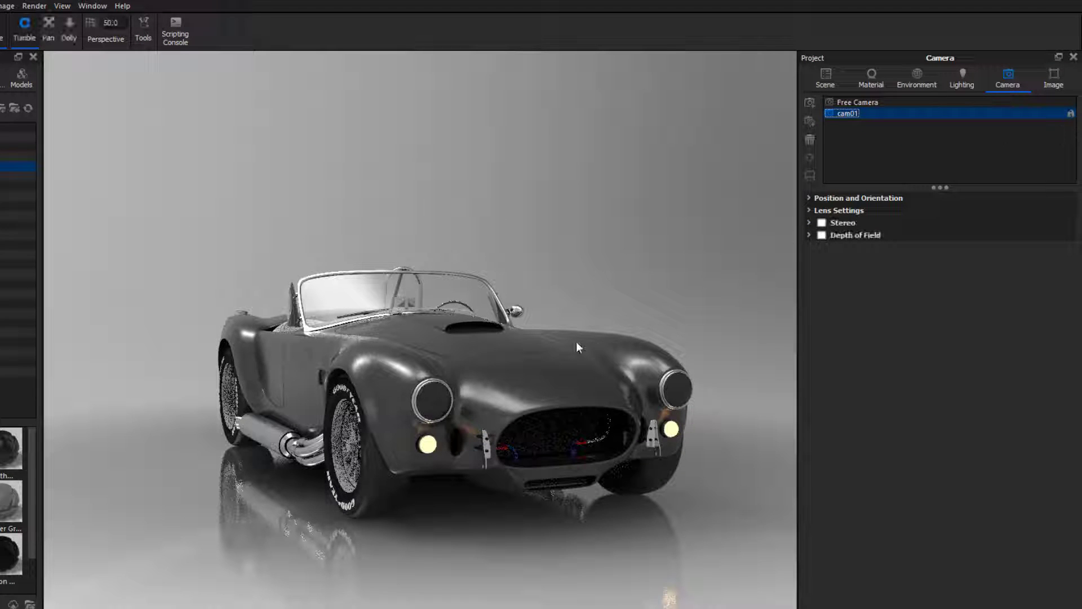
left_click(518, 391)
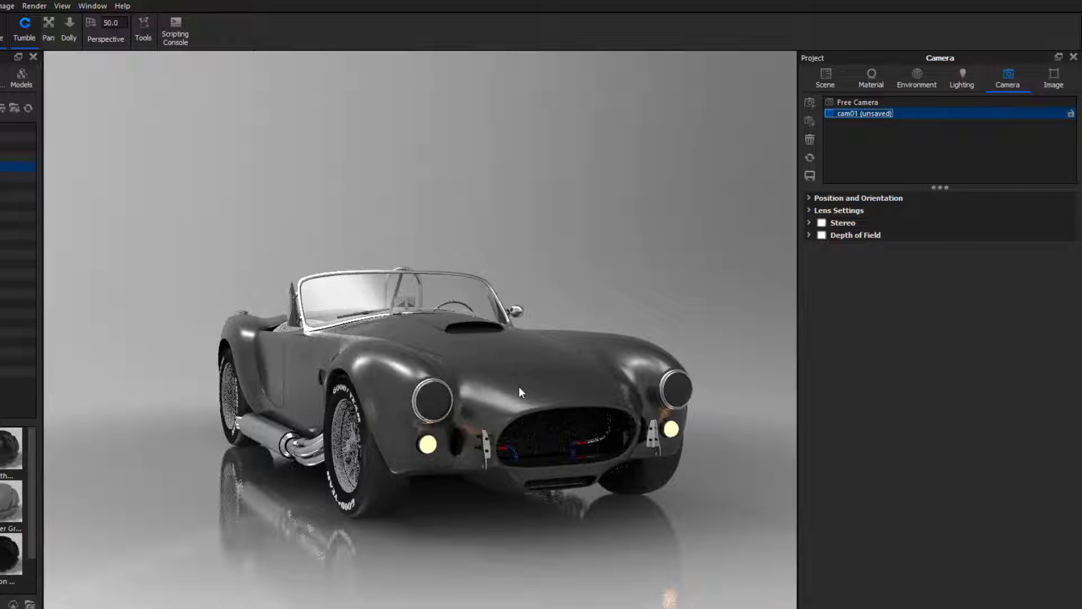
scroll(519, 387, "up", 3)
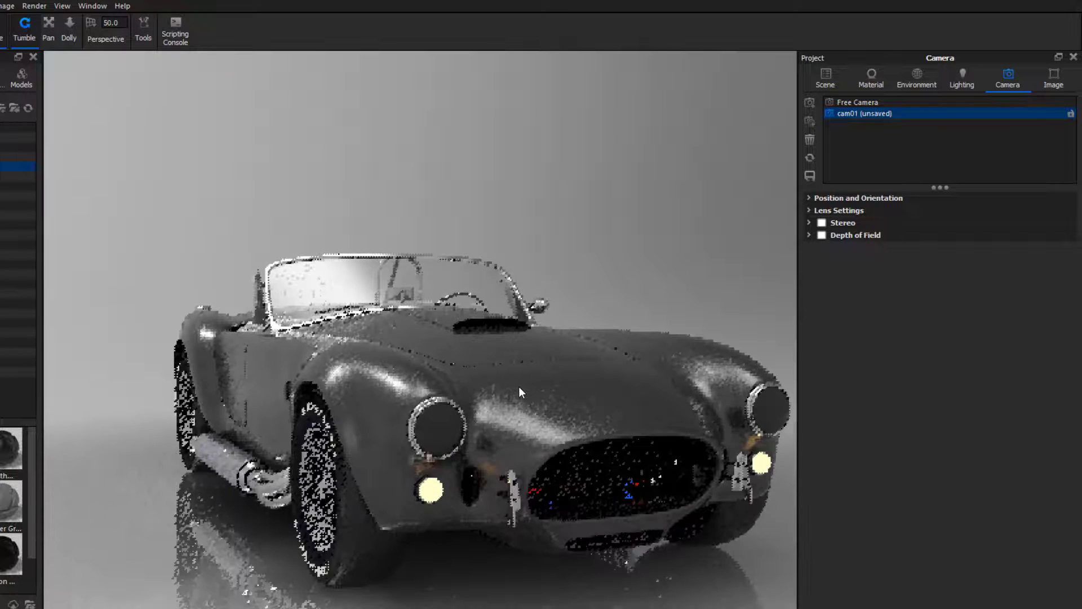
scroll(519, 387, "down", 5)
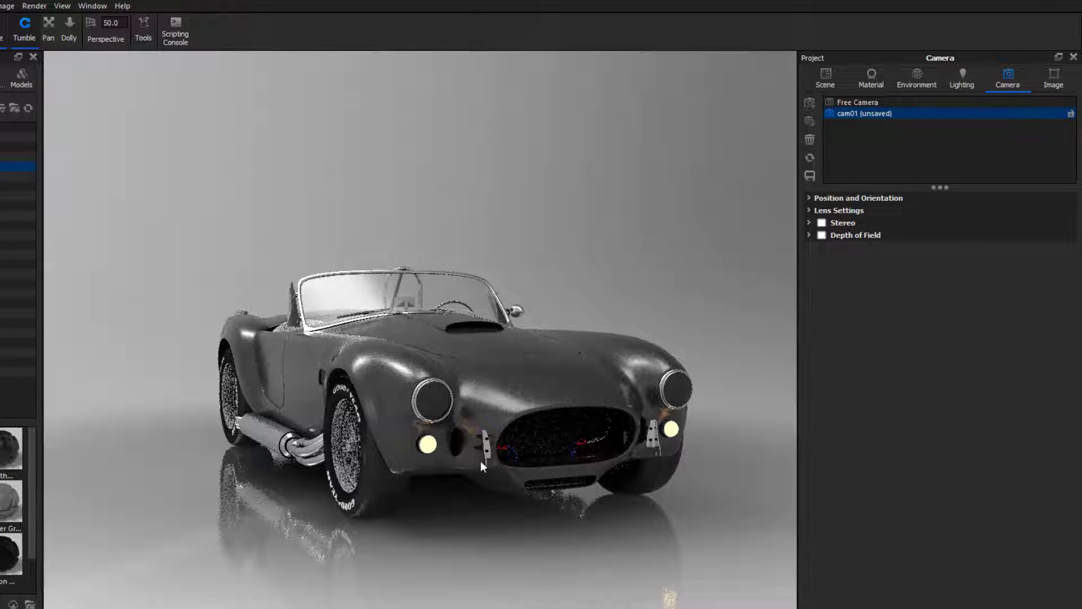
mouse_move(445, 470)
left_mouse_down()
mouse_move(462, 461)
mouse_move(450, 473)
left_mouse_up()
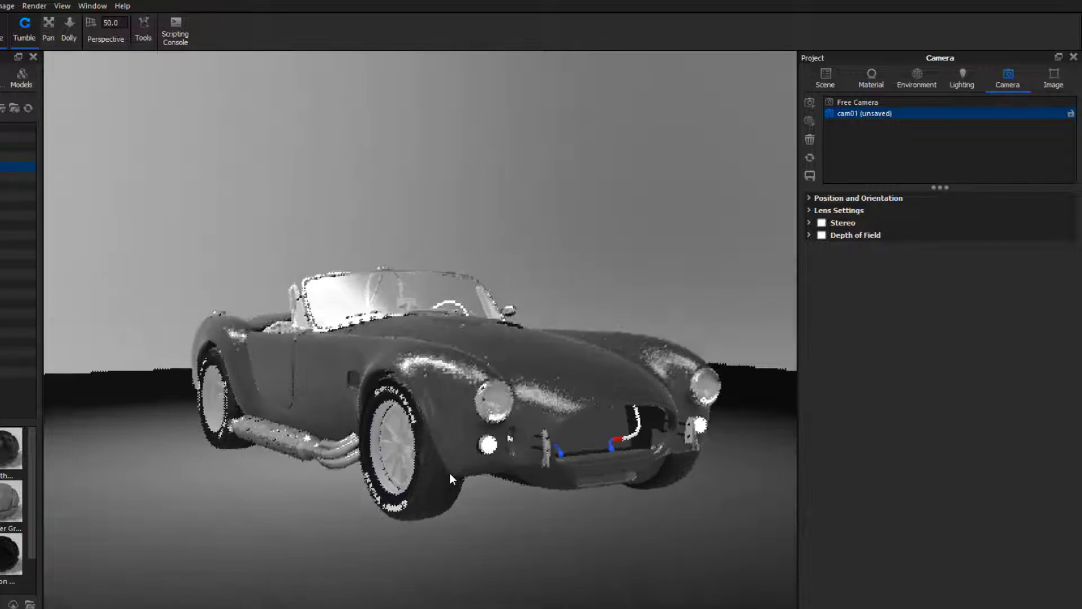
left_click(1072, 114)
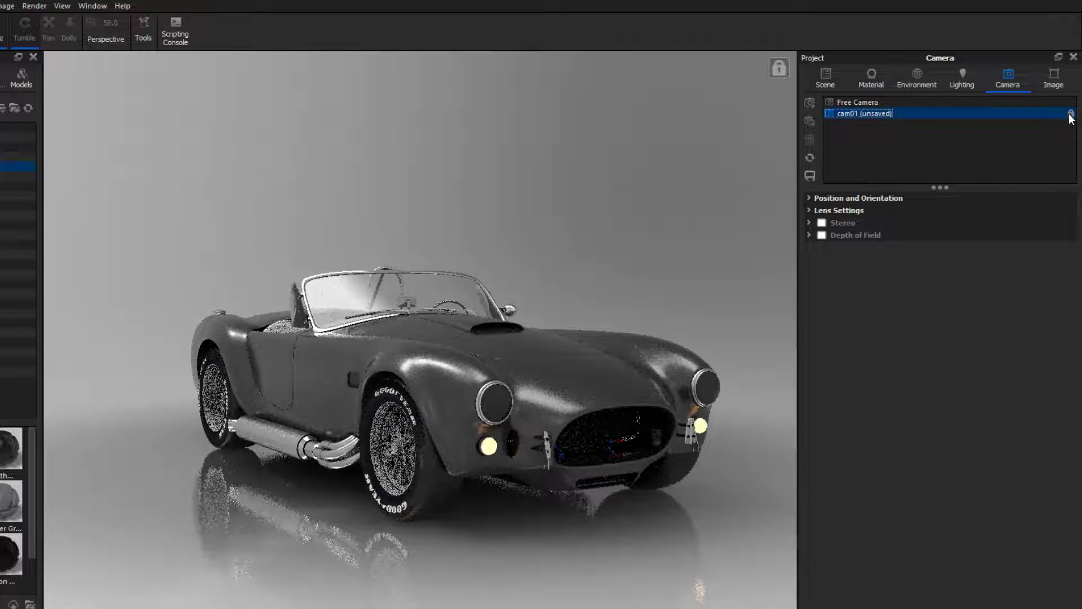
left_click(945, 106)
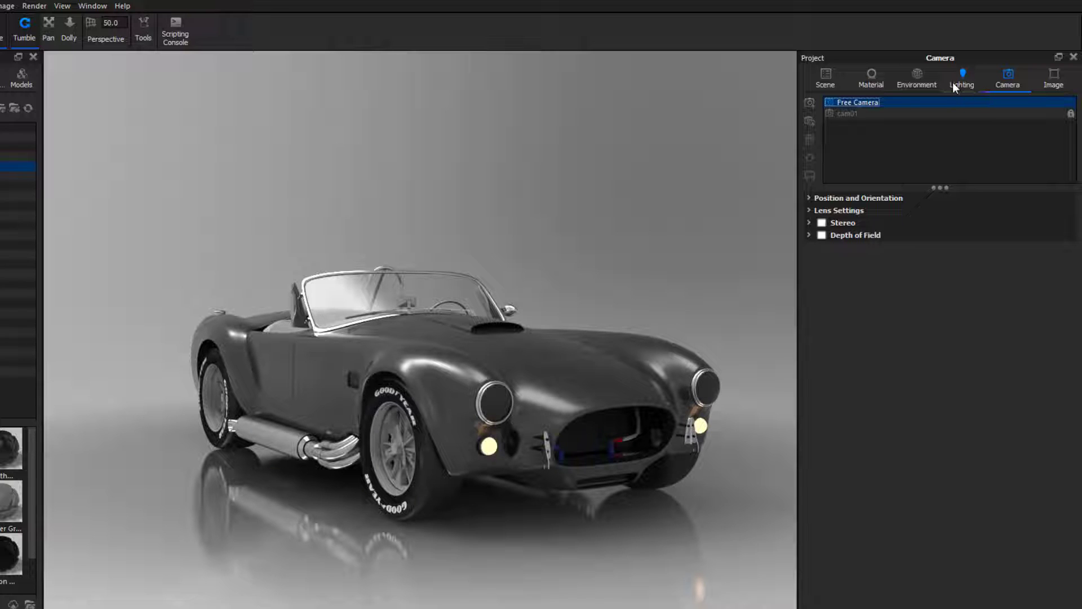
Try several library HDRI environments on the scene, including Dosch-Stairwell_2k and Overhead Panel Soft Spots 4K
left_click_drag(45, 451, 401, 229)
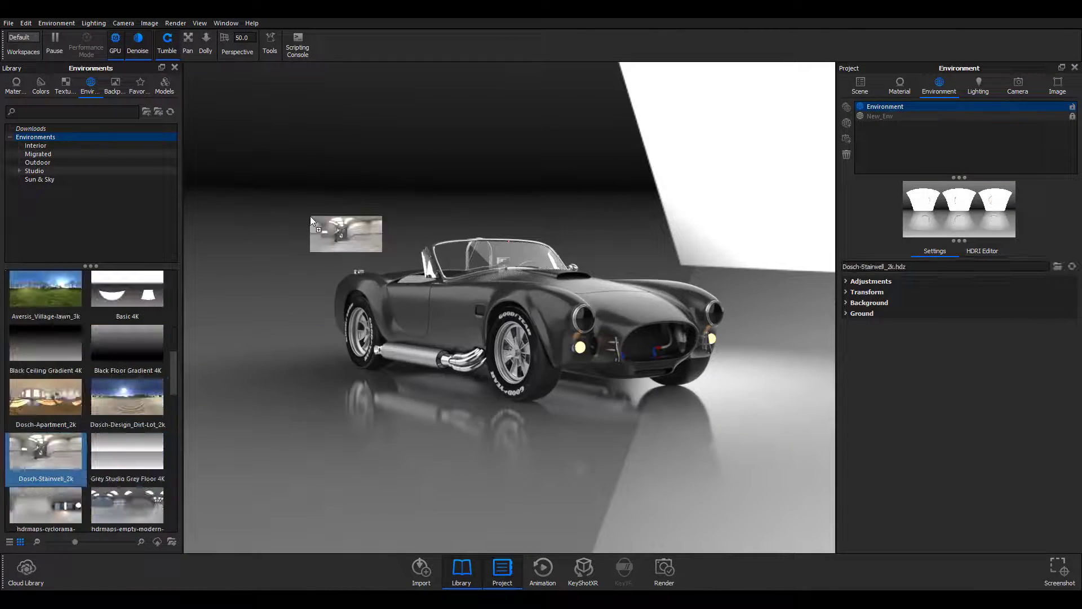
left_click_drag(310, 216, 248, 243)
left_click_drag(117, 473, 282, 270)
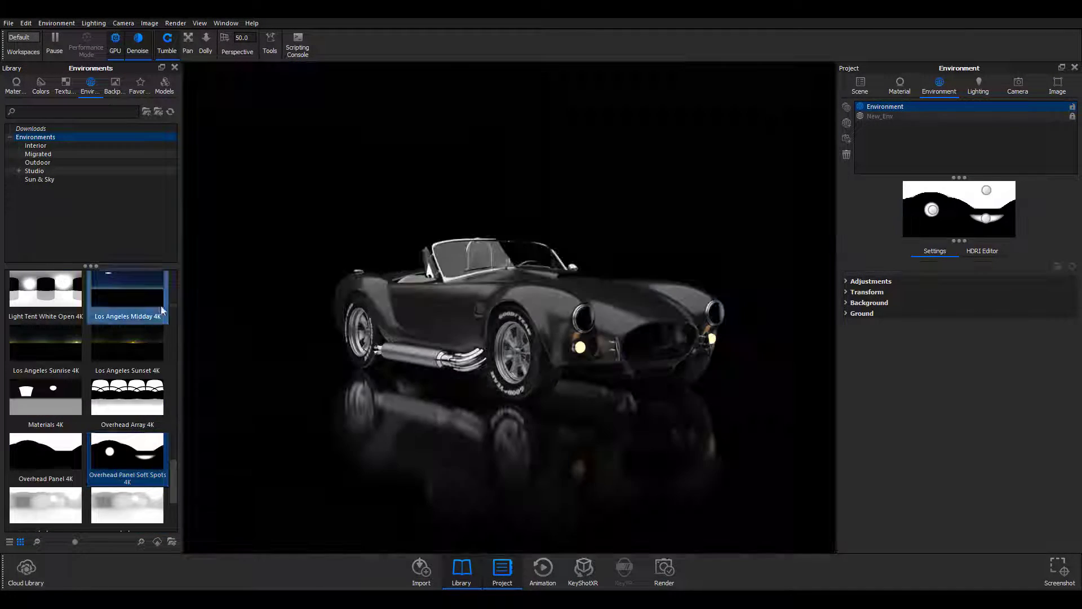
scroll(91, 394, "down", 3)
left_click_drag(128, 496, 294, 324)
left_click_drag(46, 443, 357, 394)
scroll(91, 395, "down", 5)
left_click_drag(127, 497, 249, 366)
left_click_drag(45, 443, 330, 391)
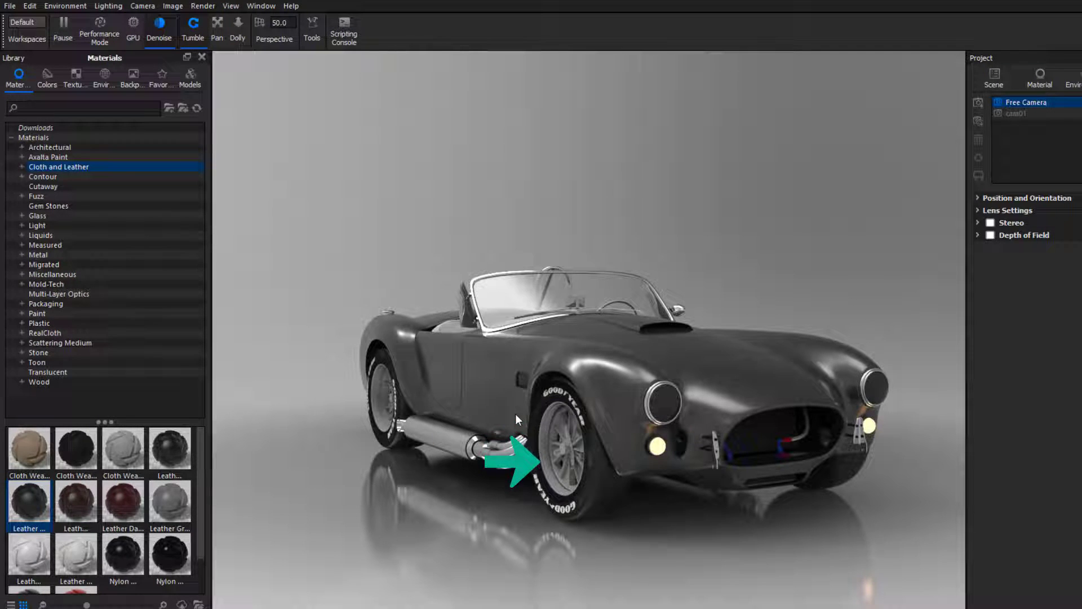
Search the material library for chrome and apply a chrome material to the wheel rims
type("chrome")
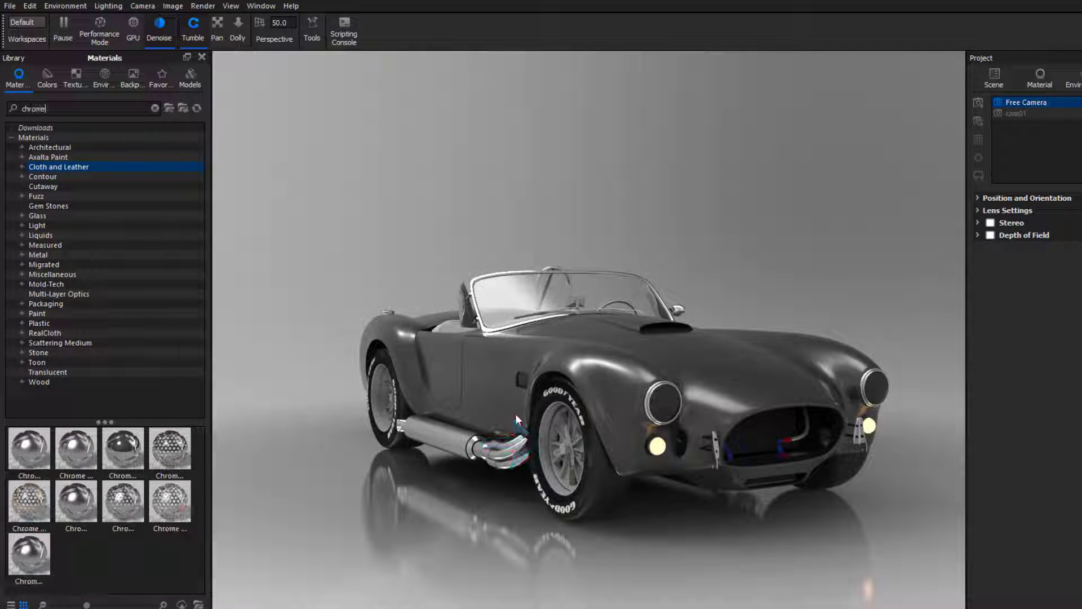
left_click(26, 560)
left_click_drag(26, 559, 562, 448)
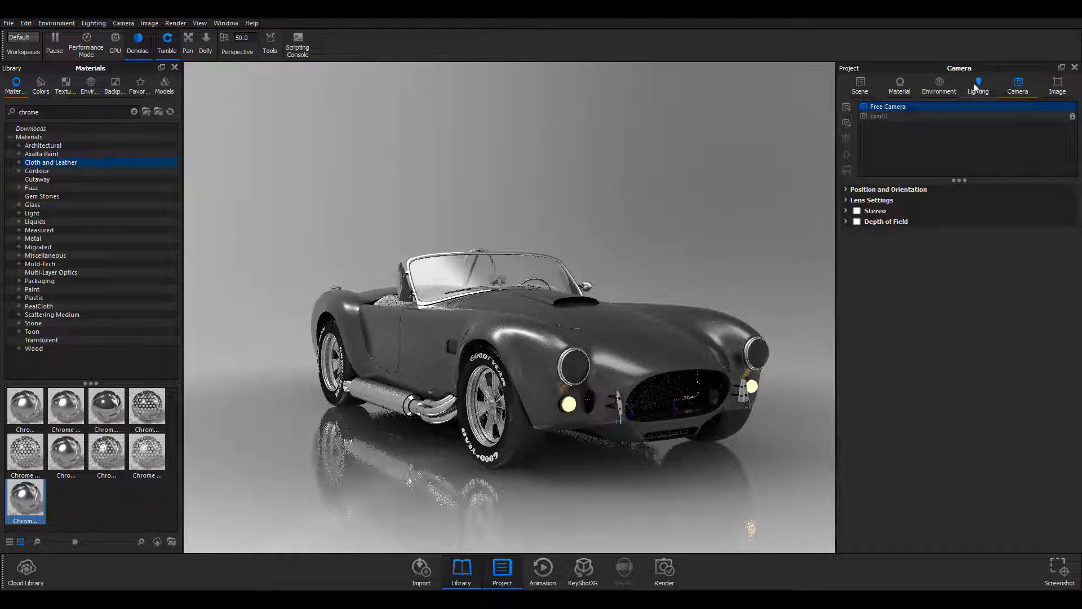
Create a new blank lighting environment and name it New_Env
left_click(940, 85)
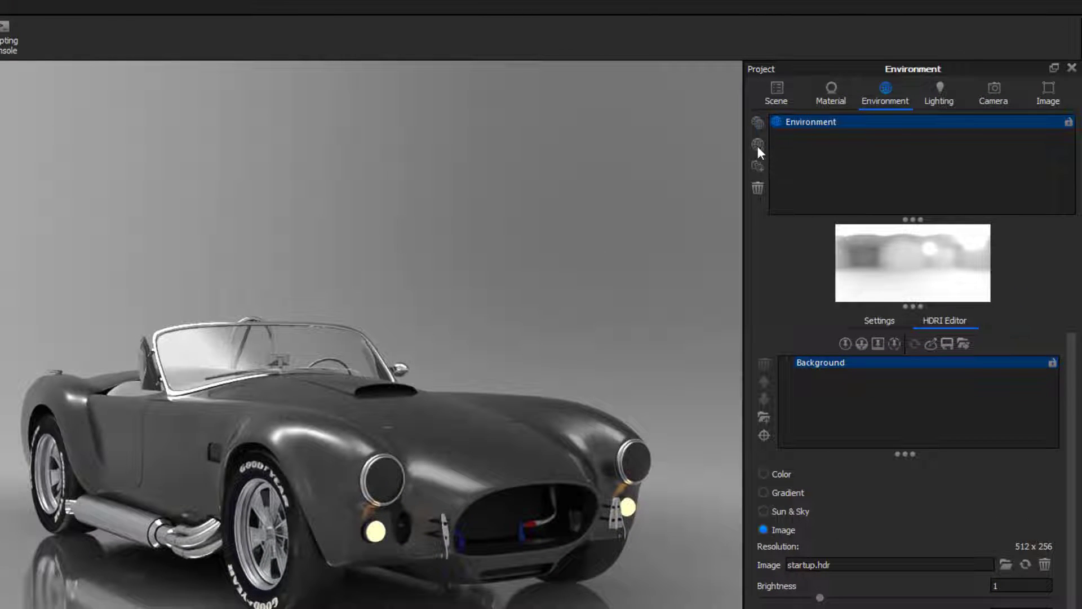
left_click(758, 144)
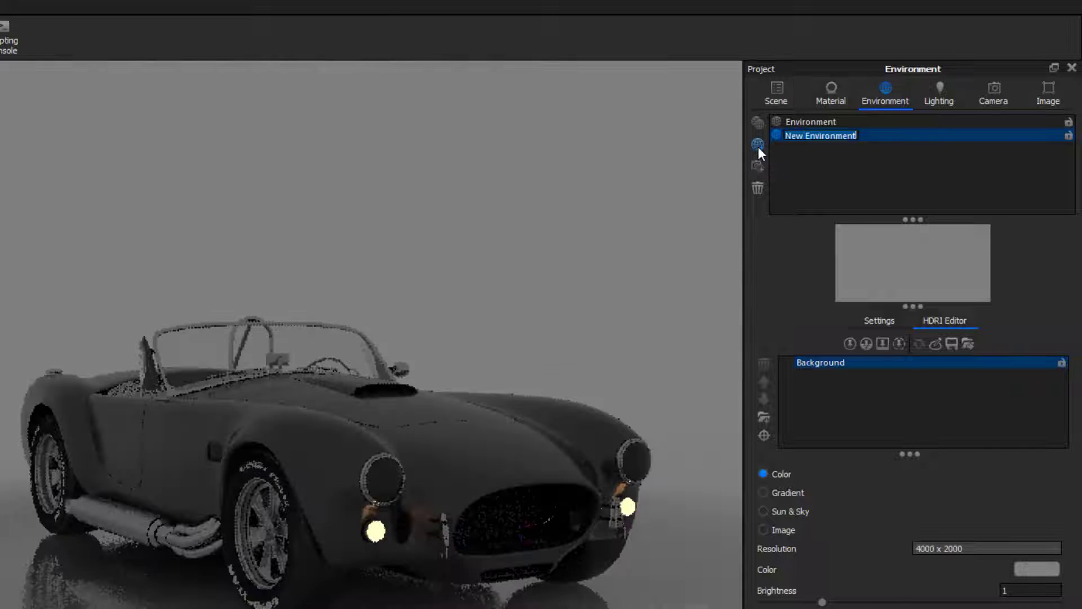
type("New_Env")
key("Return")
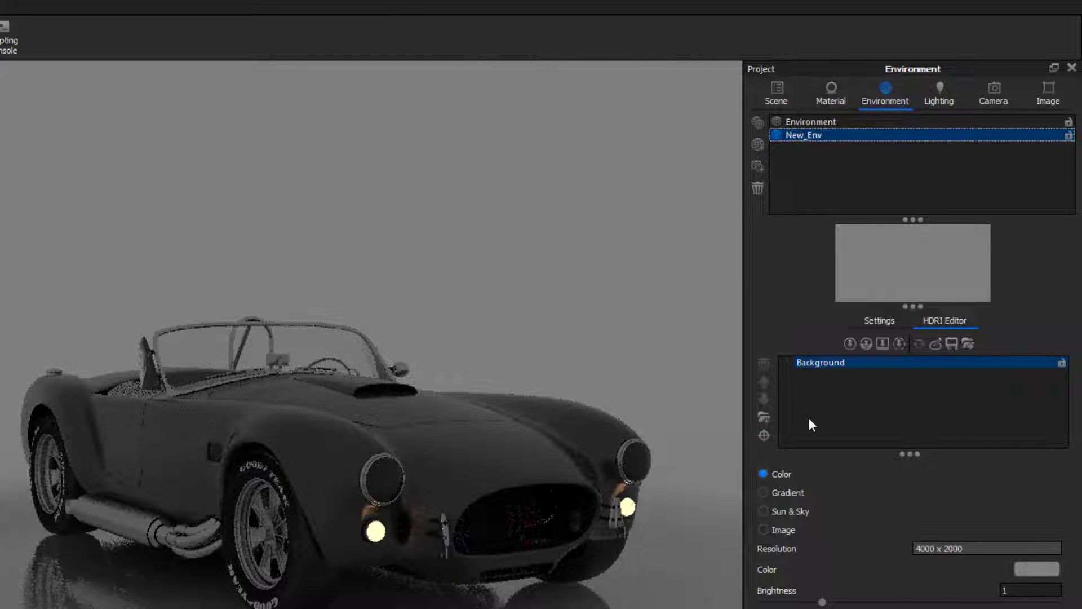
Set the background colour of New_Env to the dark grey #292929
left_click(1043, 570)
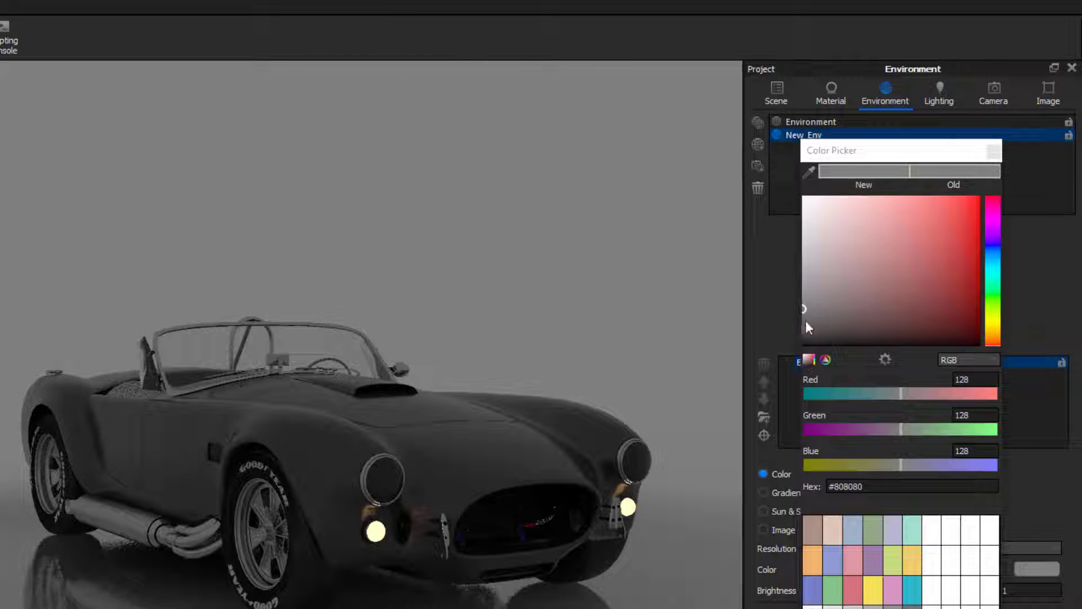
left_click_drag(804, 319, 803, 343)
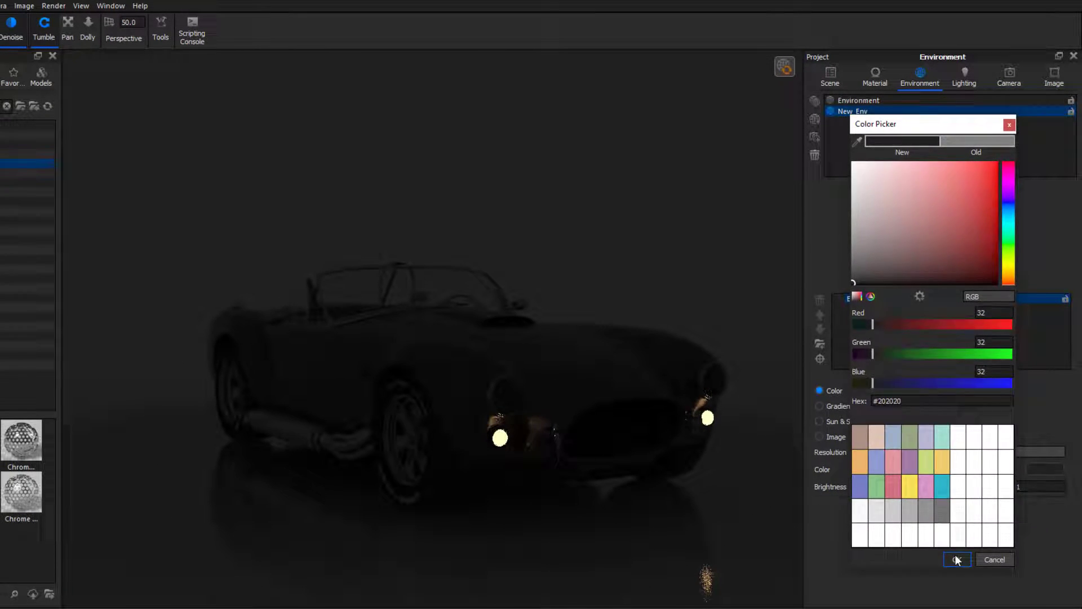
left_click(957, 560)
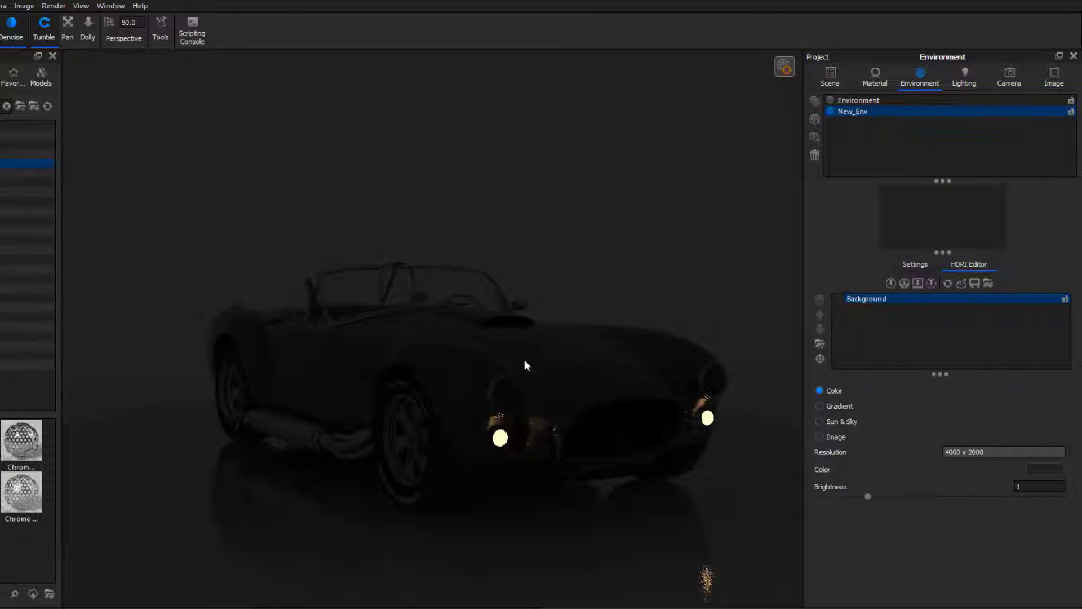
left_click(1038, 471)
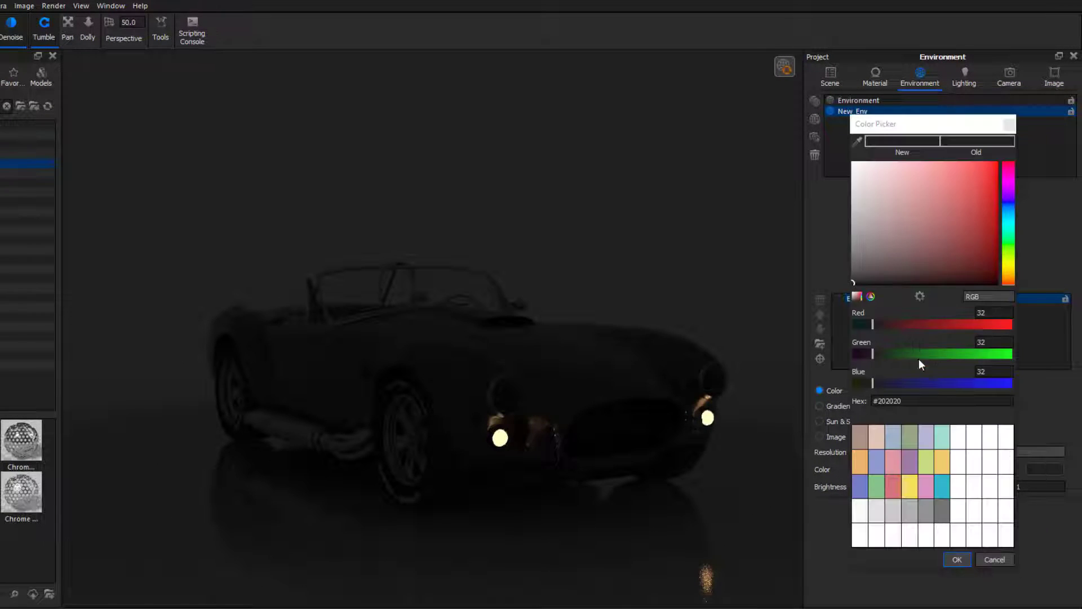
left_click(853, 278)
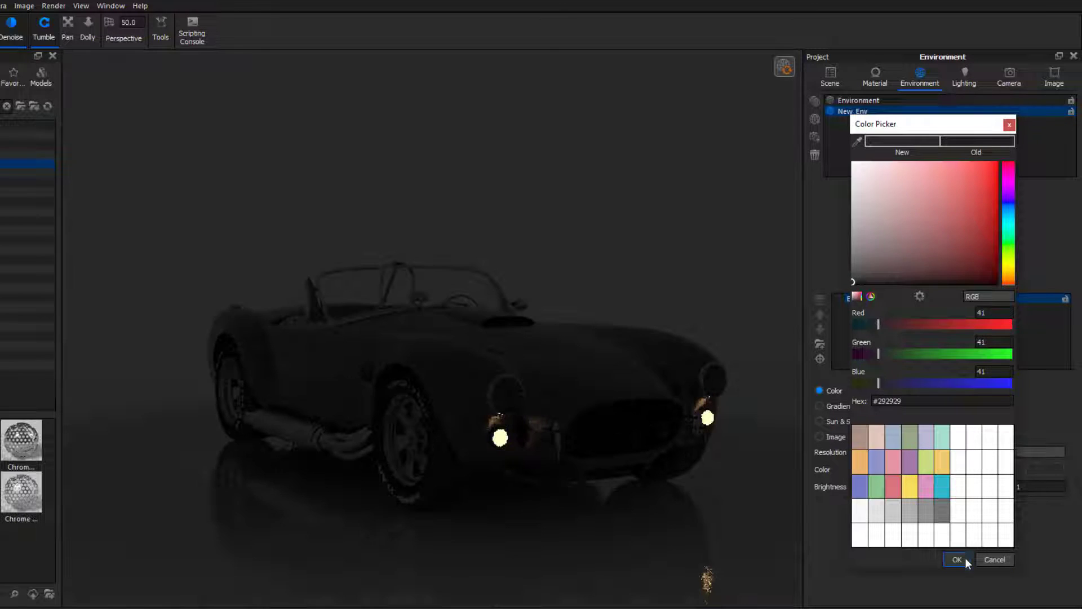
left_click(961, 559)
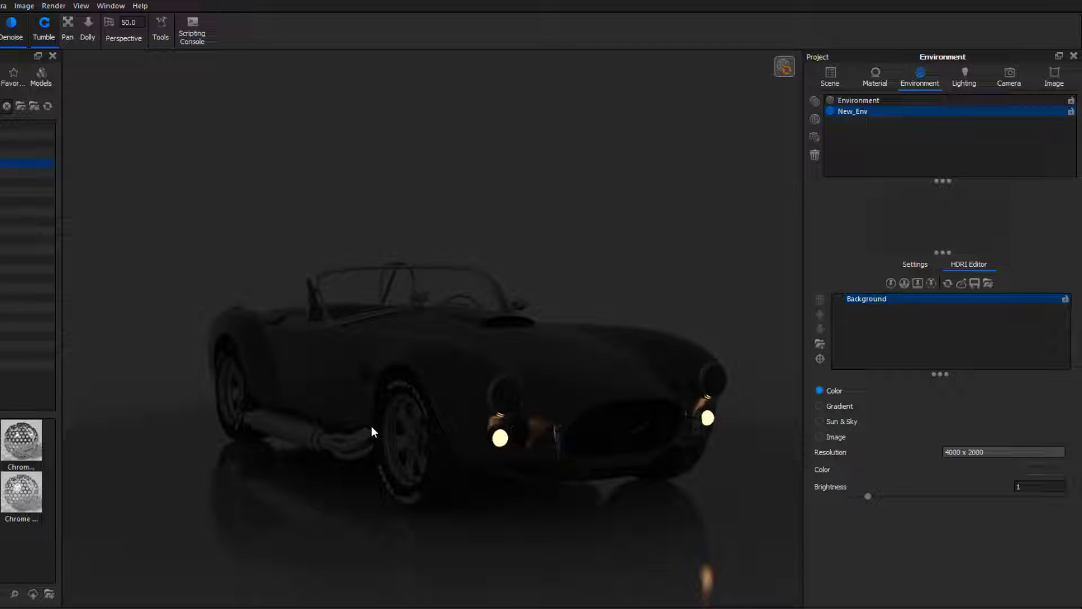
Add a circular light pin to New_Env and reposition it on the HDRI map at an azimuth of about 88°
left_click(891, 283)
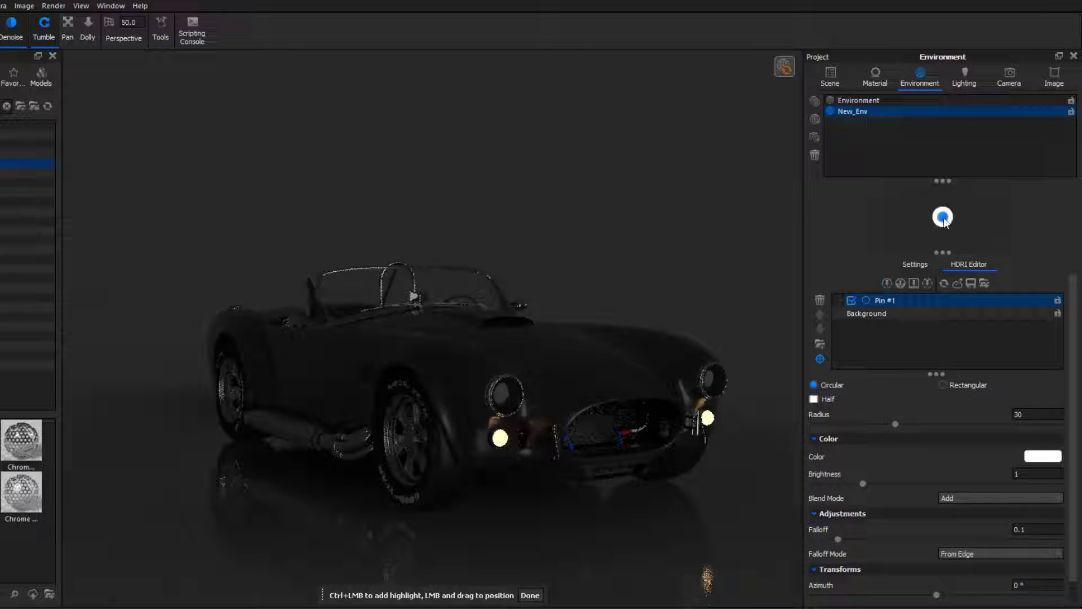
left_click_drag(945, 226, 976, 231)
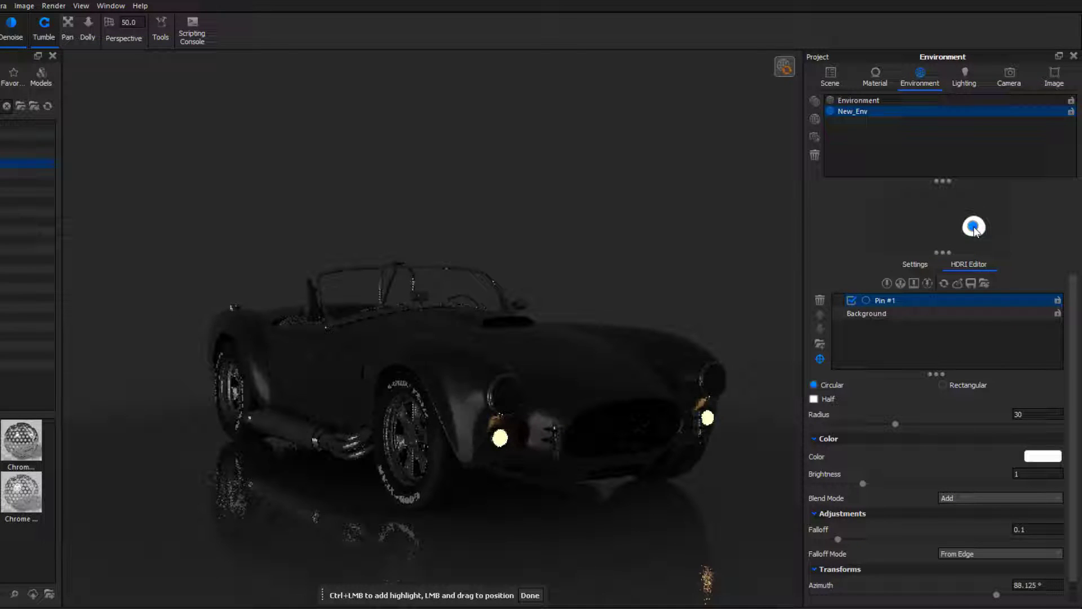
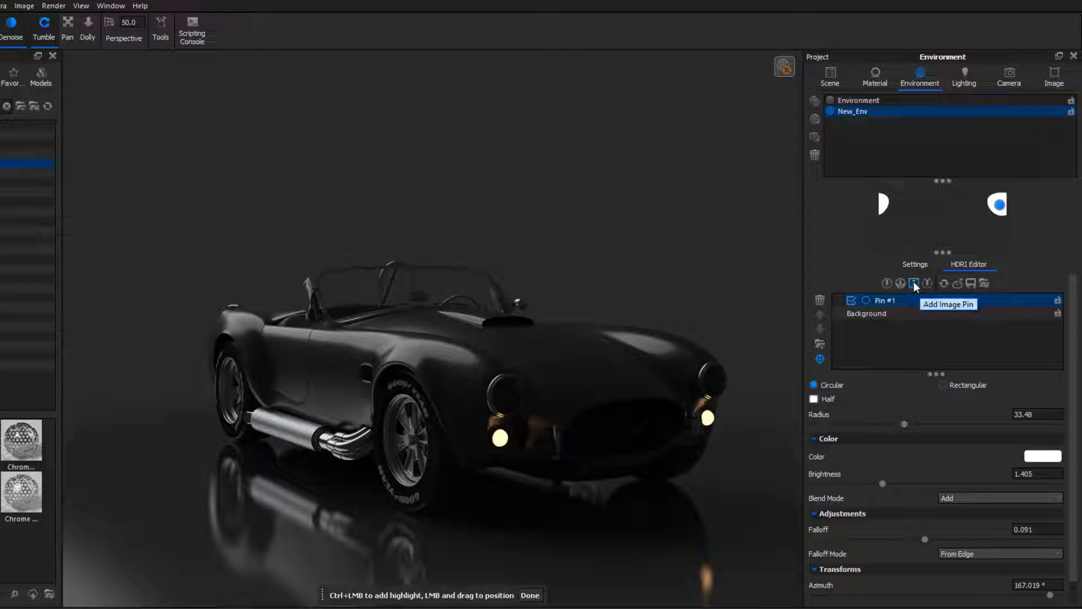
Add a second light pin to New_Env and make its shape rectangular
left_click(885, 283)
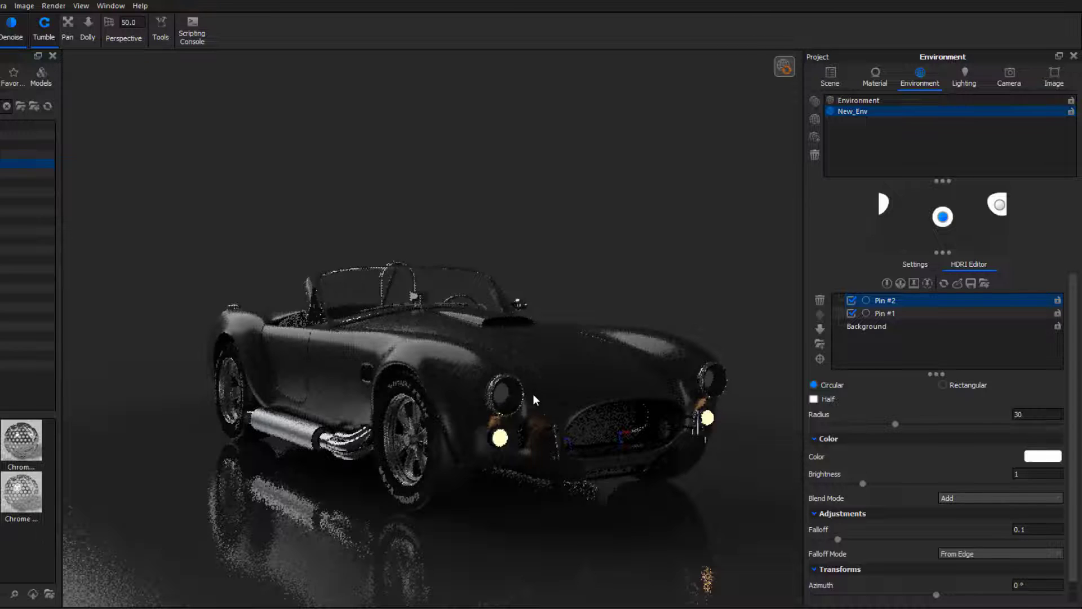
left_click(952, 387)
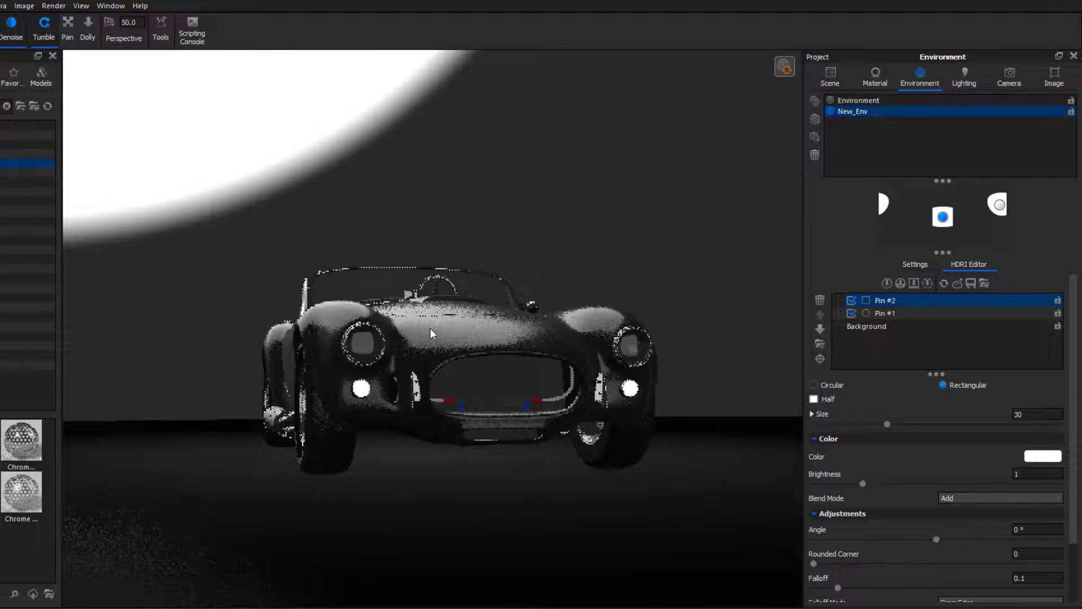
Restore the car view saved in cam01 and make the free camera active again
left_click_drag(430, 328, 526, 356)
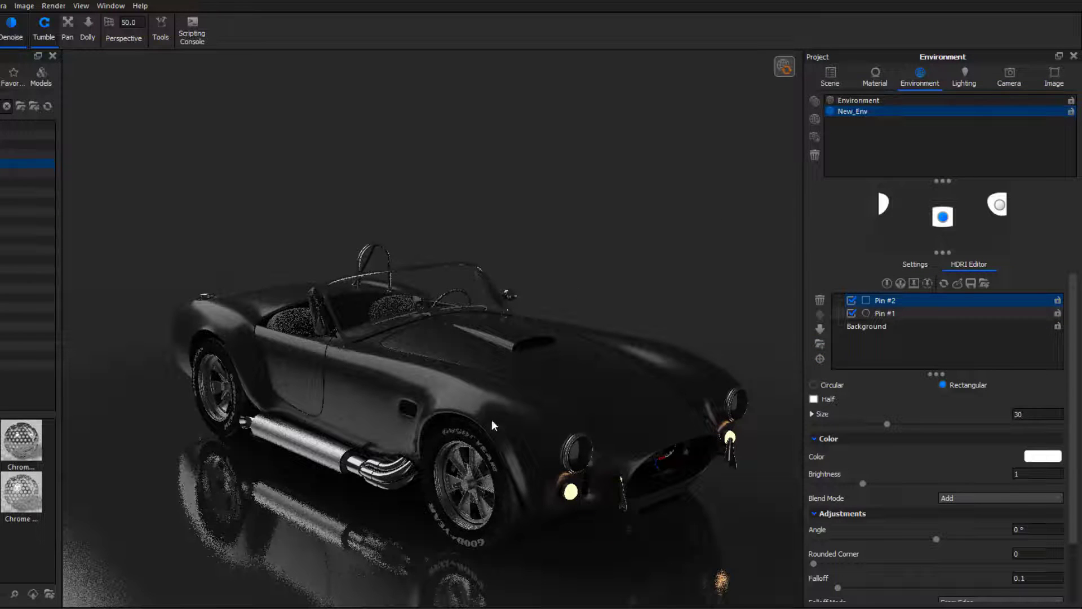
left_click(1011, 78)
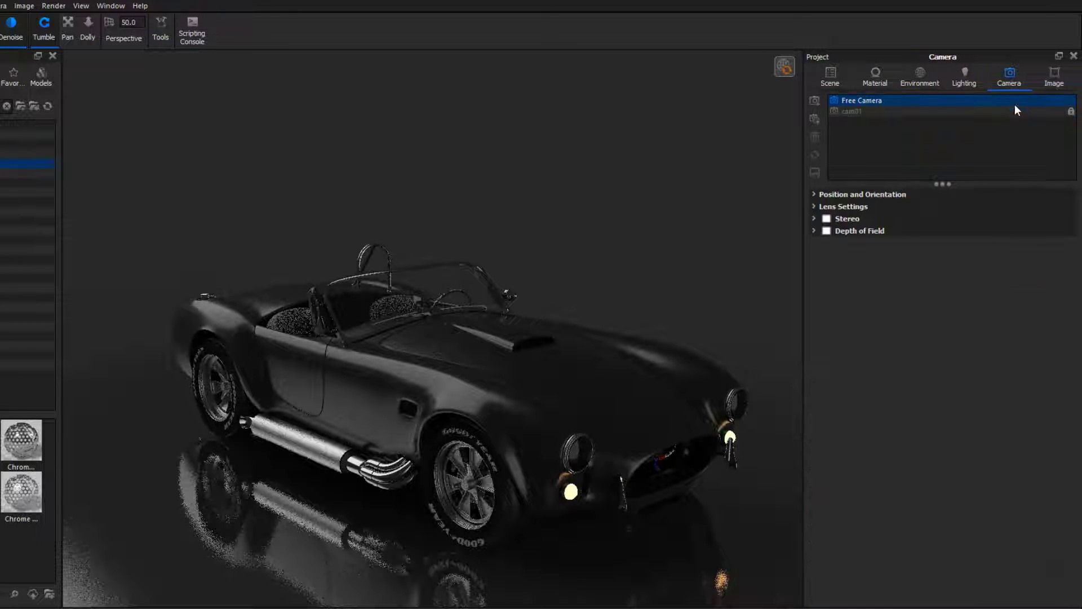
left_click(1017, 110)
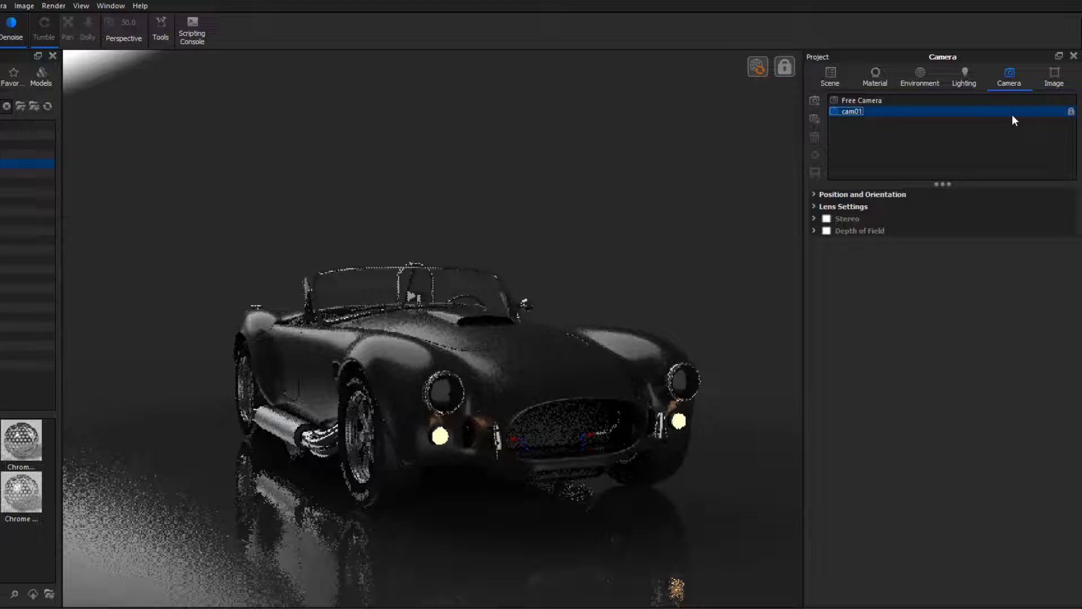
left_click(921, 102)
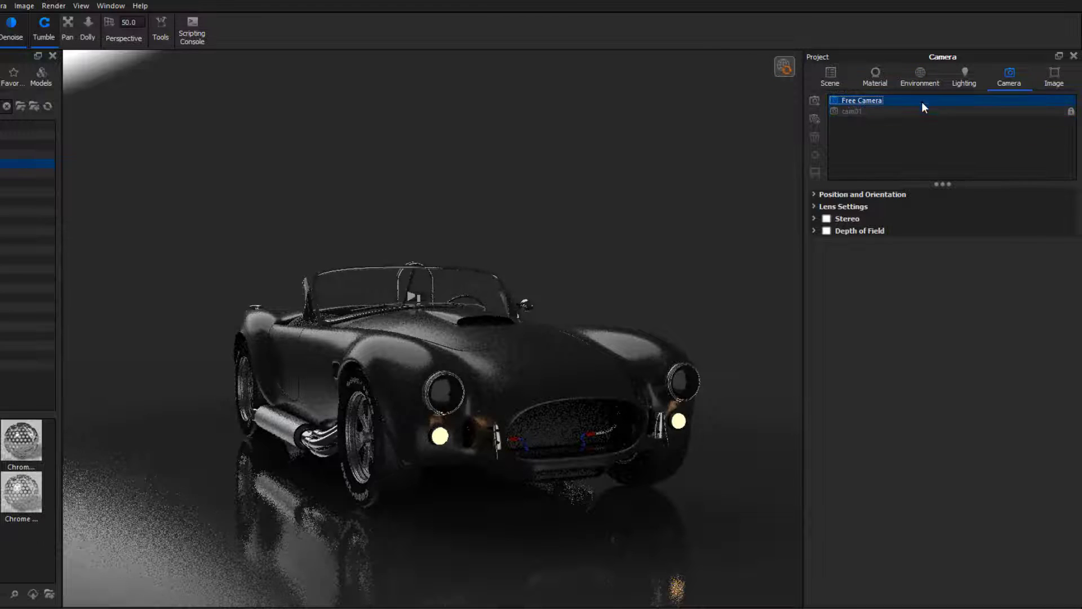
Place the rectangular pin's highlight on the car's windshield using highlight placement in New_Env
left_click(923, 73)
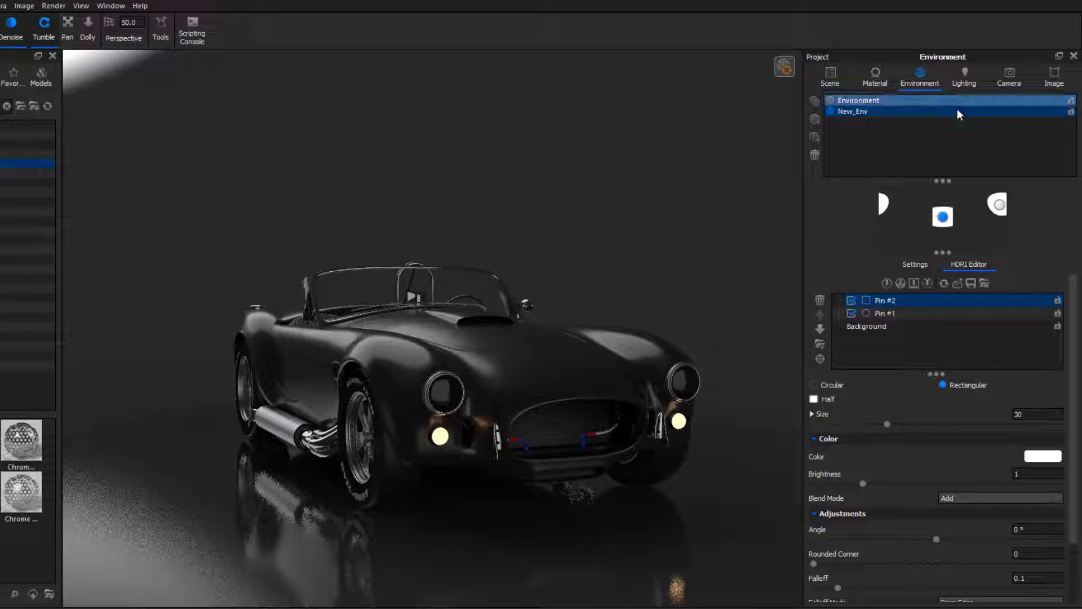
left_click(820, 359)
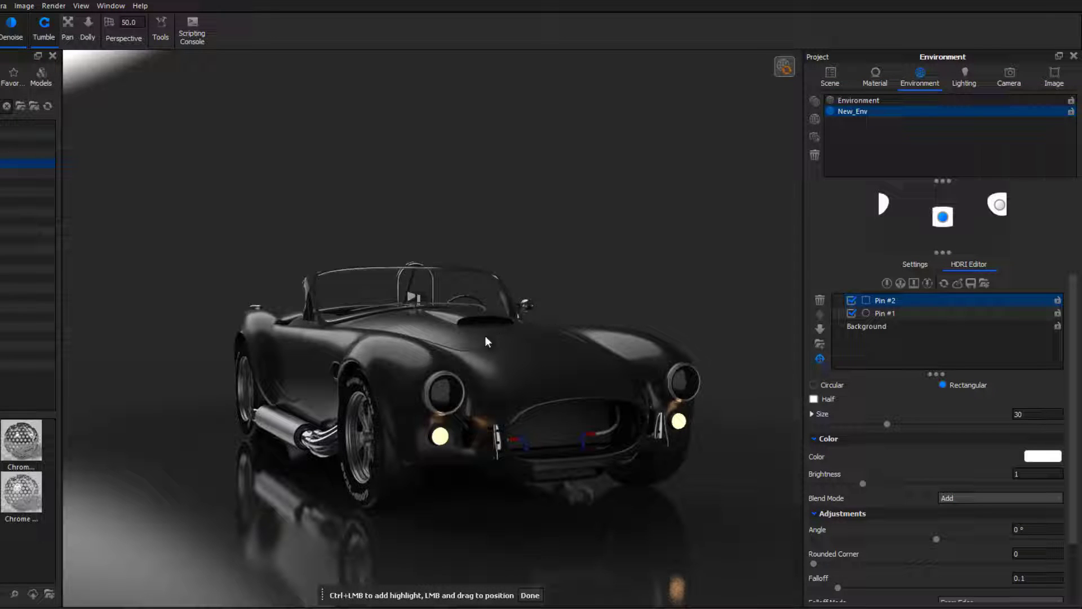
left_click(398, 299)
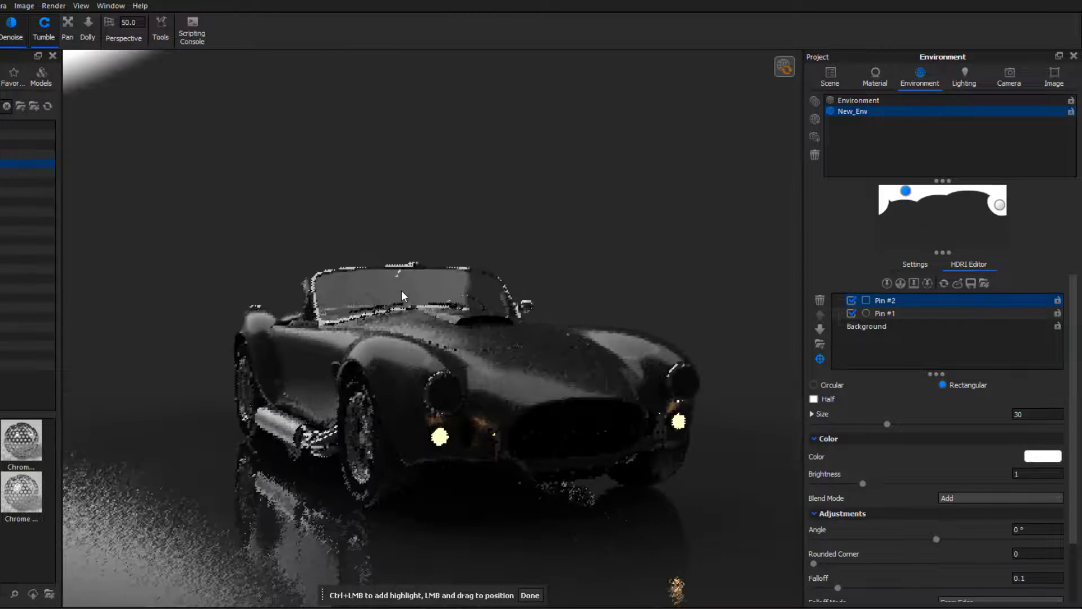
mouse_move(397, 288)
left_mouse_down()
mouse_move(342, 286)
mouse_move(388, 304)
mouse_move(385, 278)
left_mouse_up()
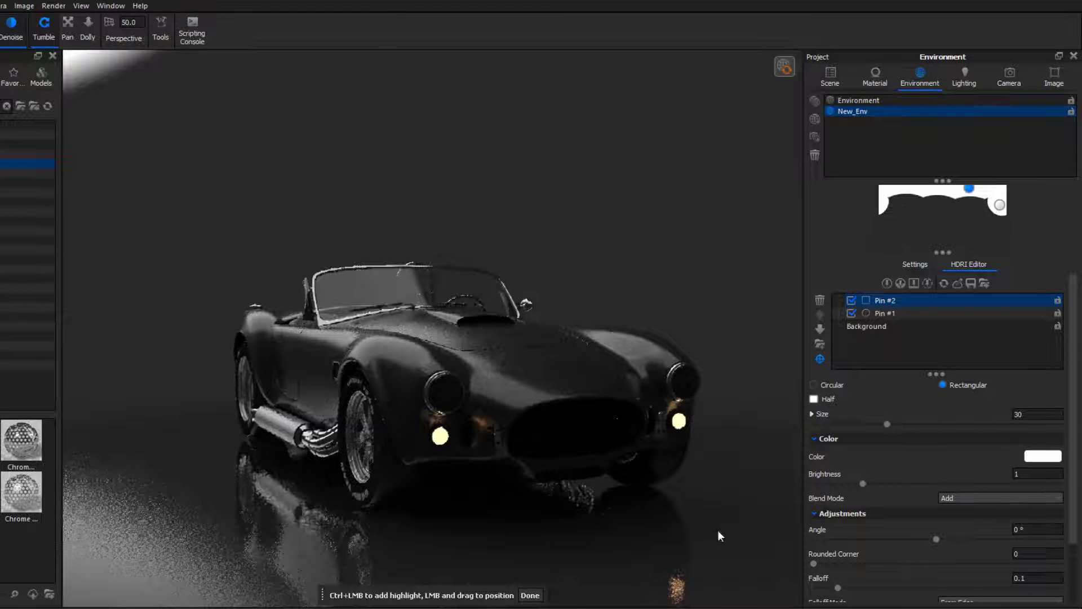
Enable Half for the rectangular pin, set its size to 44.5 and finish highlight placement
left_click(819, 398)
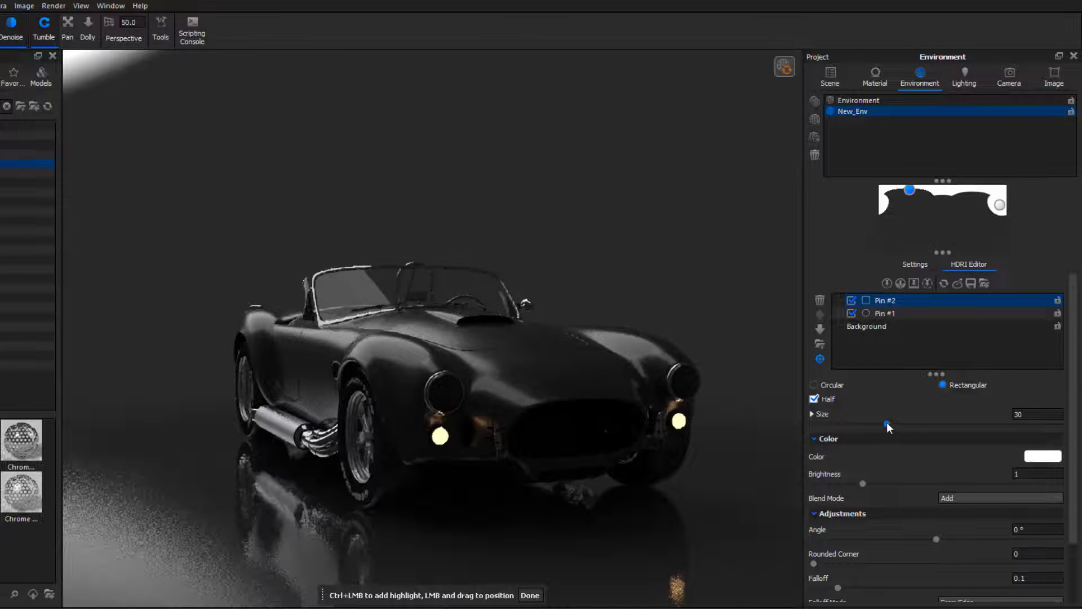
left_click_drag(889, 422, 922, 417)
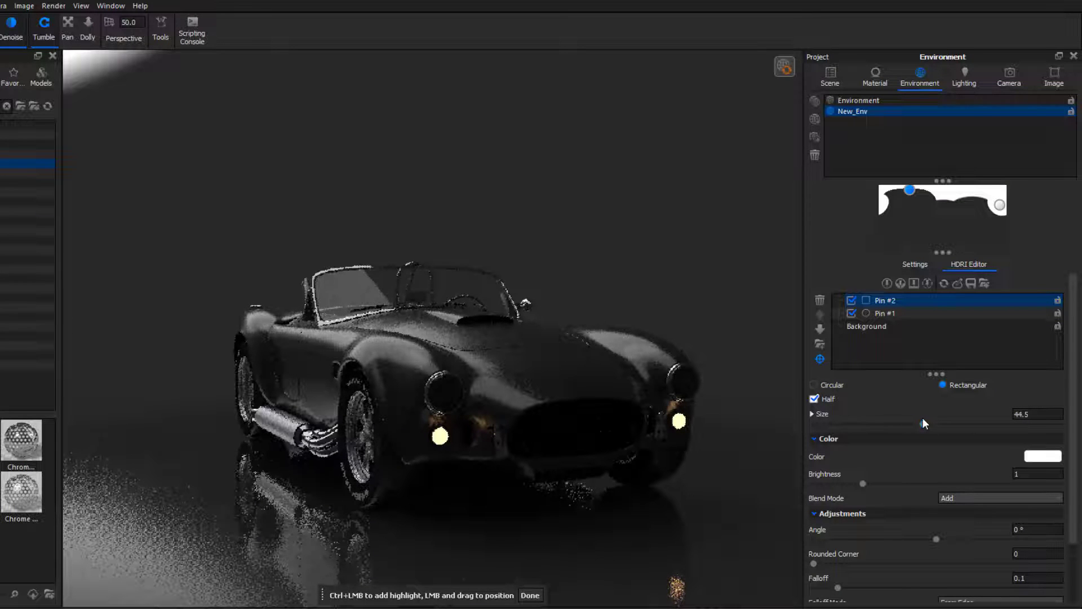
left_click(531, 595)
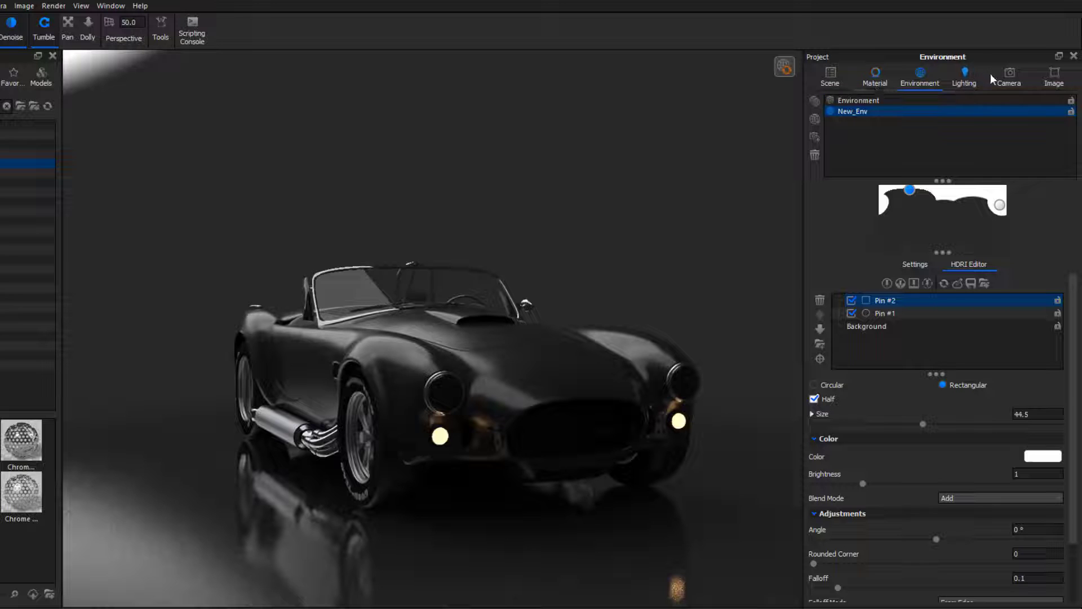
Examine the lighting and reflections on the car from several free-camera angles and distances, resetting to the cam01 view in between
left_click(1009, 79)
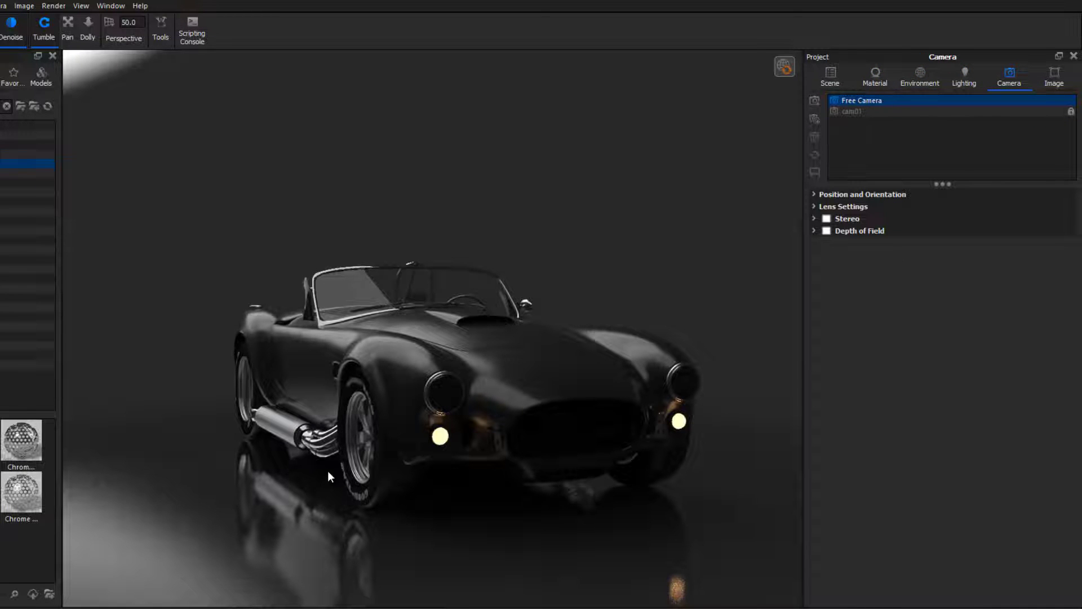
left_click_drag(328, 473, 365, 490)
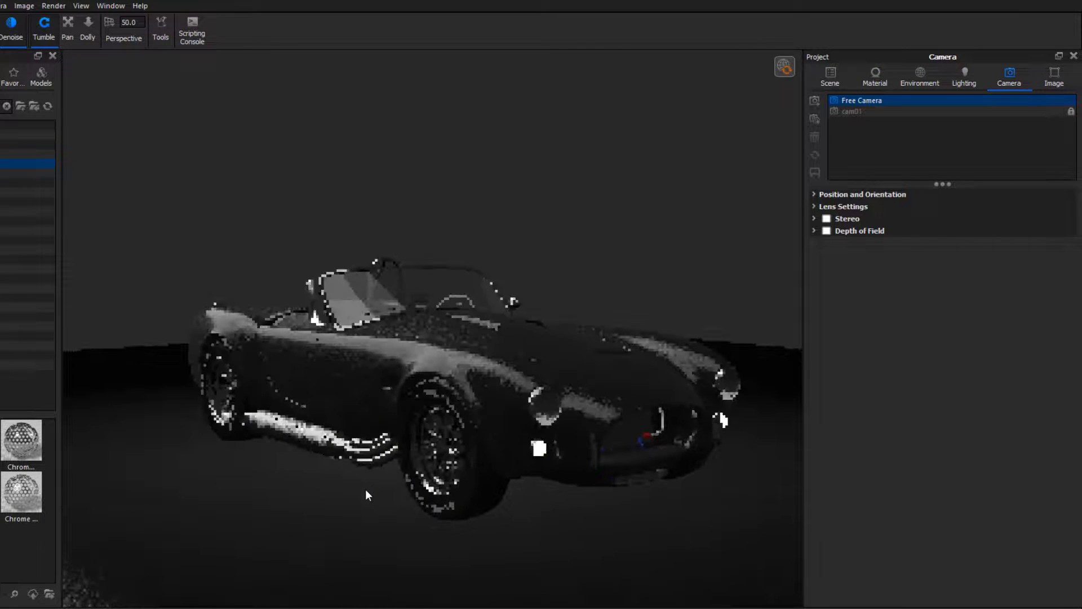
left_click(871, 111)
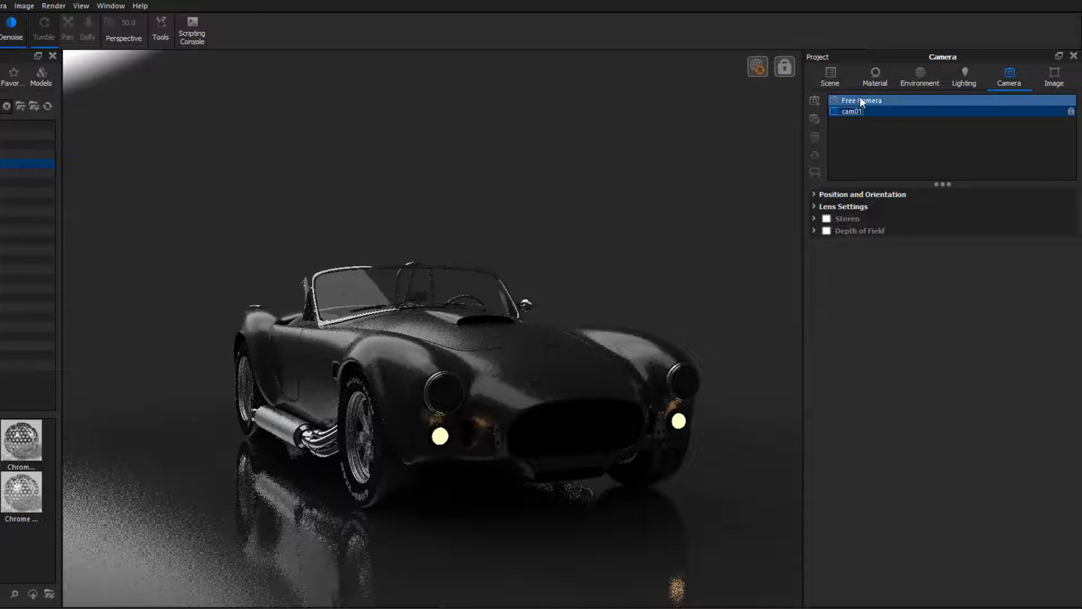
left_click(866, 100)
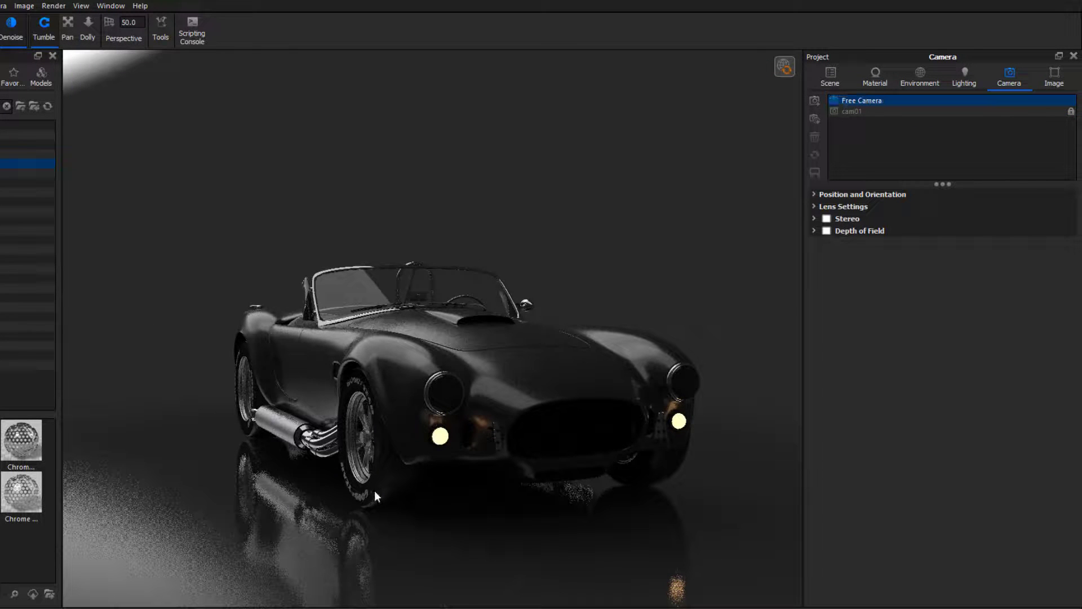
left_click_drag(422, 427, 468, 448)
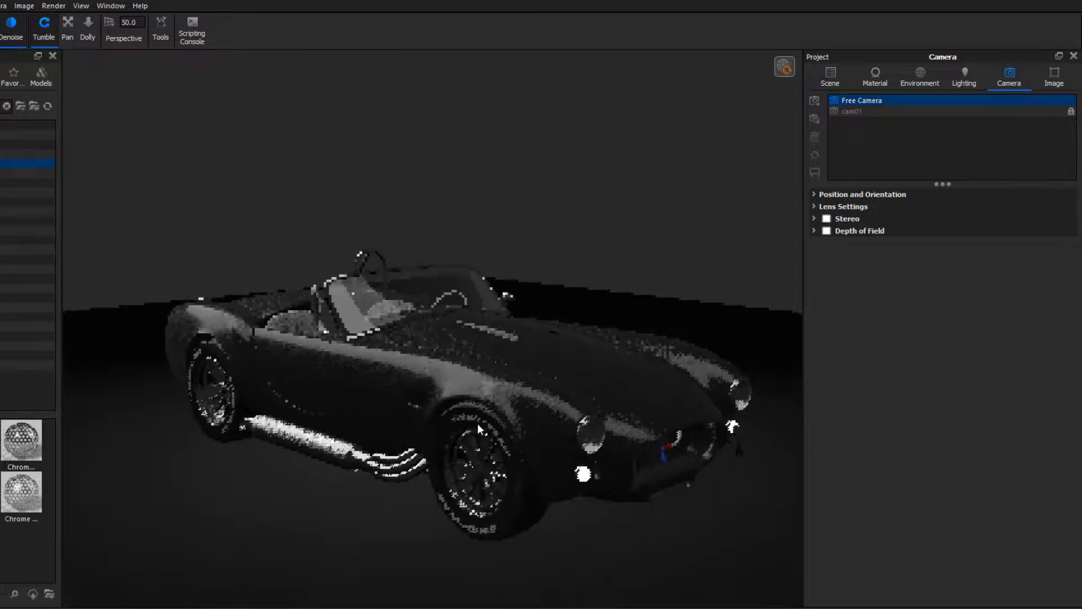
left_click_drag(526, 405, 594, 417)
scroll(570, 407, "up", 3)
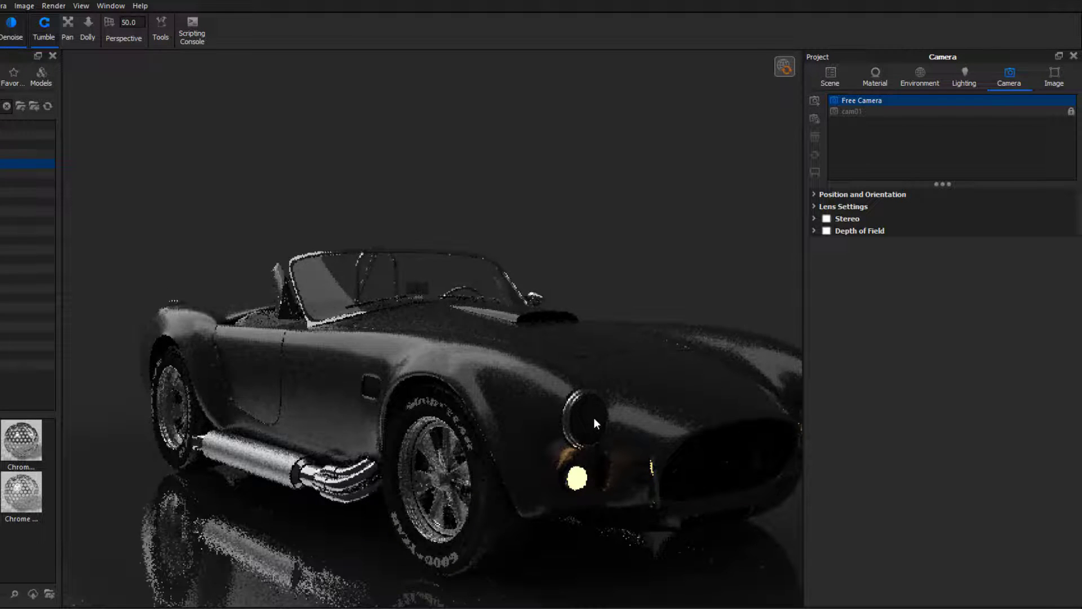
scroll(594, 417, "down", 2)
scroll(594, 417, "down", 2)
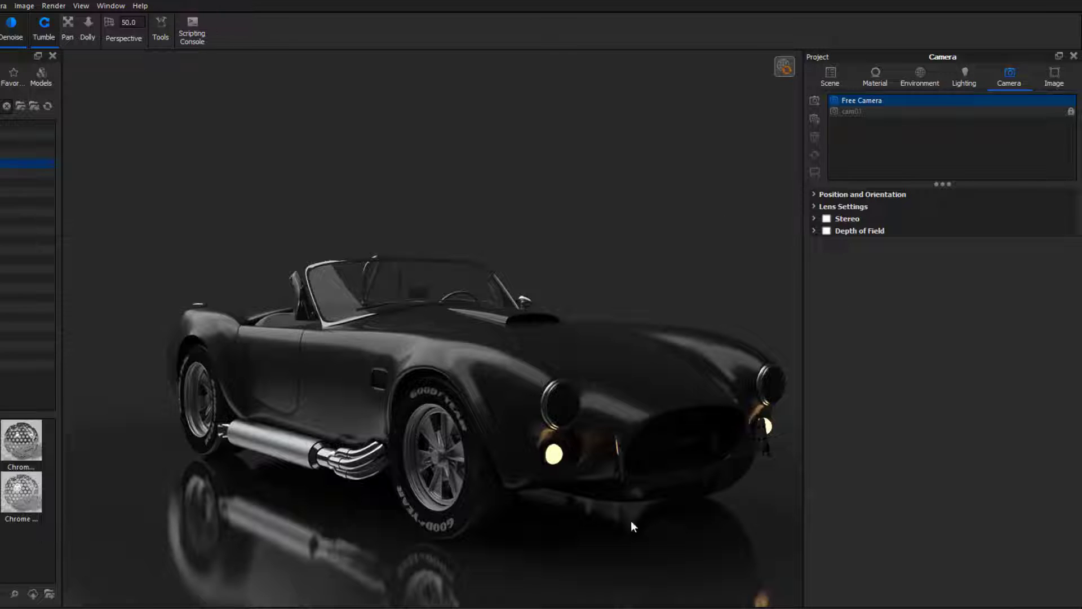
Shift the rectangular pin's highlight across the windshield and leave highlight placement
left_click(920, 76)
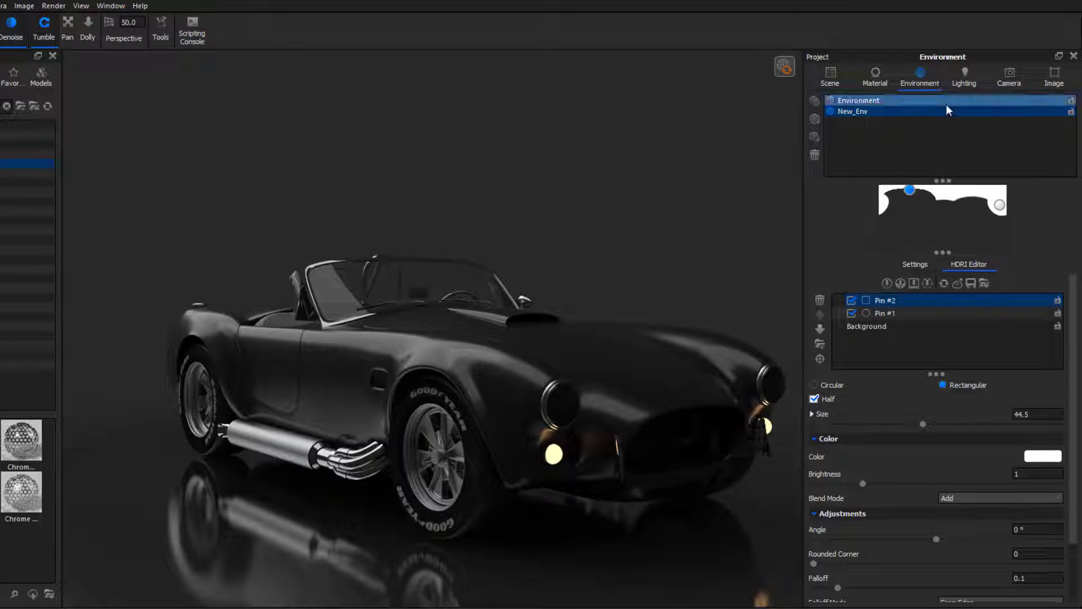
left_click(820, 359)
left_click_drag(348, 302, 425, 295)
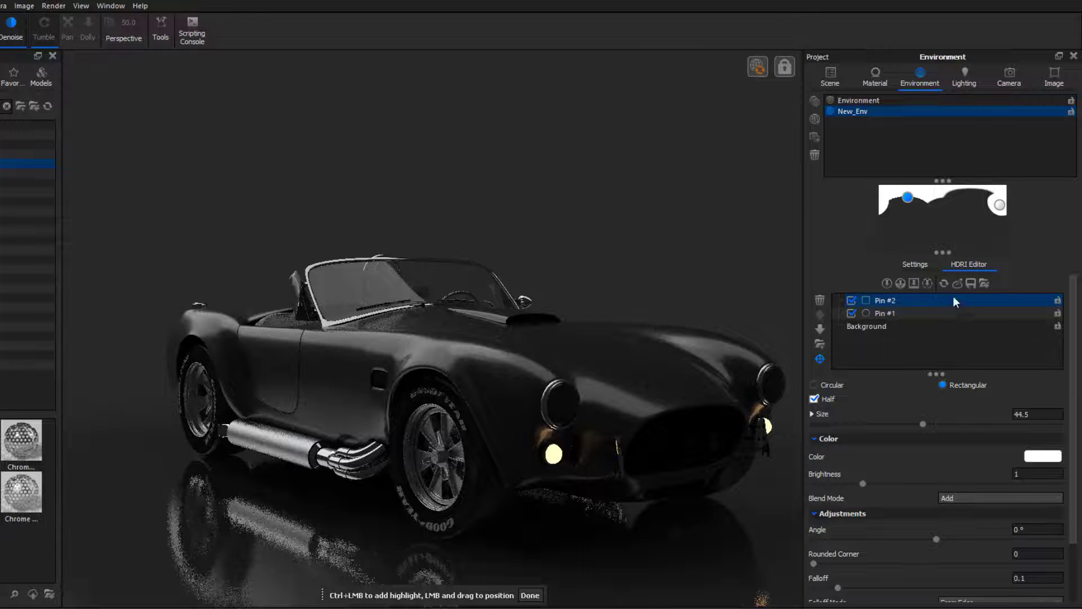
key("Escape")
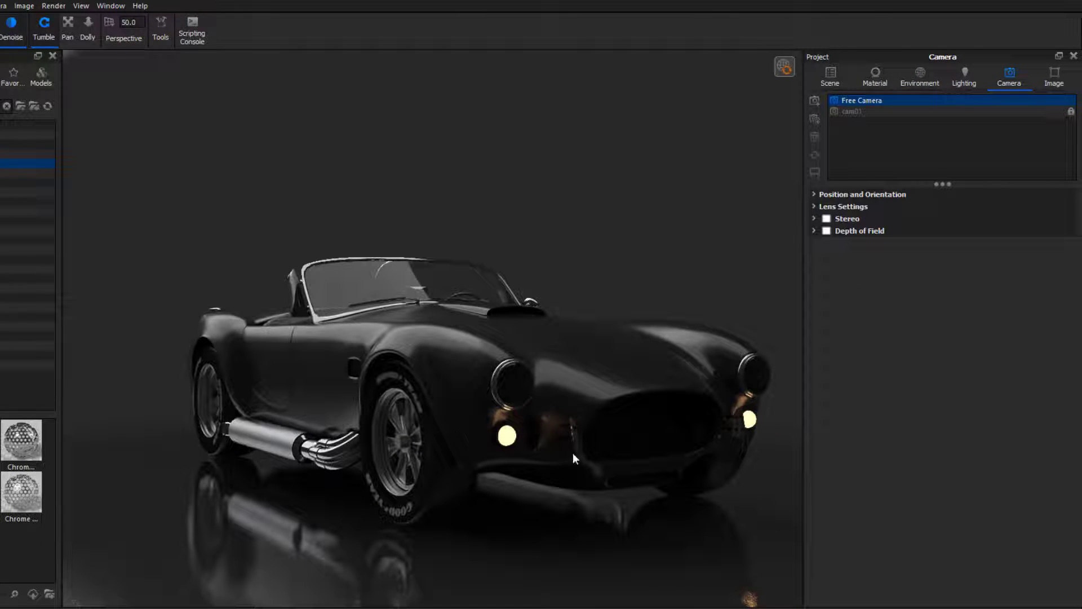
Save the adjusted three-quarter view as a new camera and lock it
left_click(815, 119)
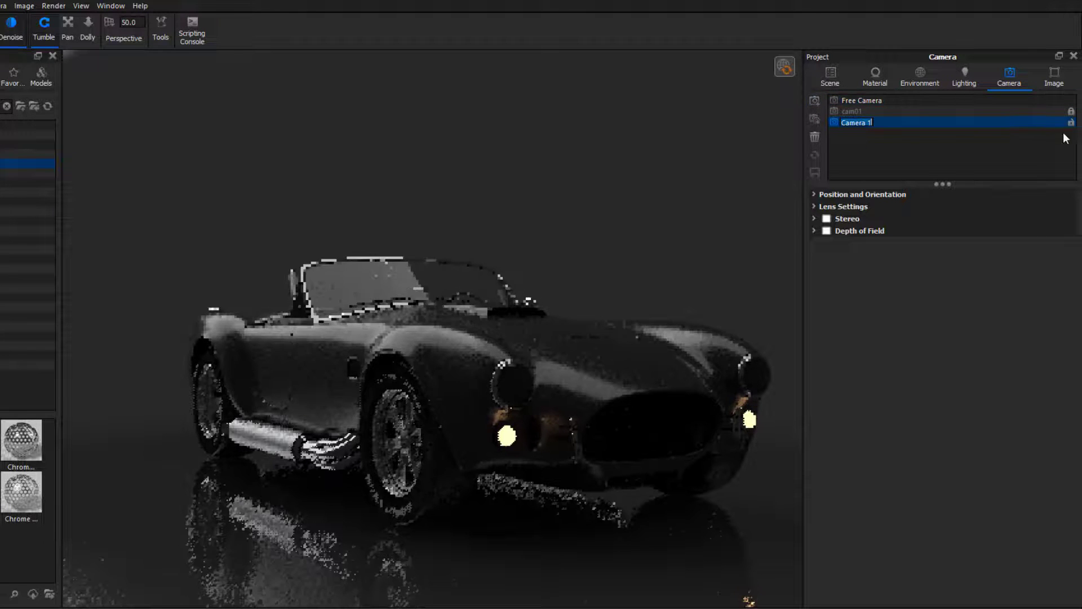
Add a circular light pin highlighting the car's front bumper and grille, with brightness 1.665 and radius 29.07
left_click(928, 78)
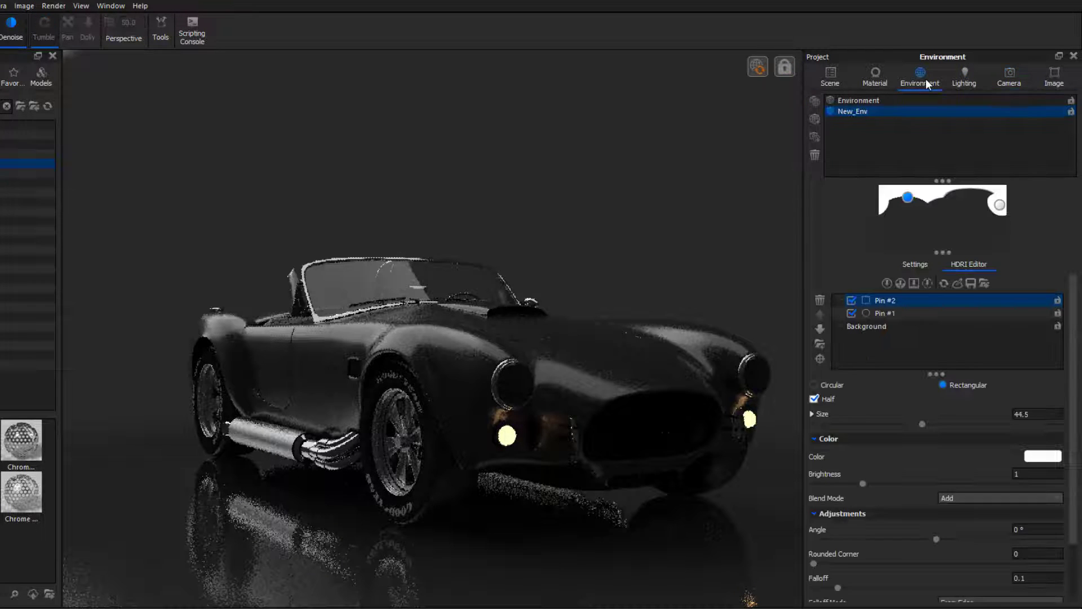
left_click(887, 283)
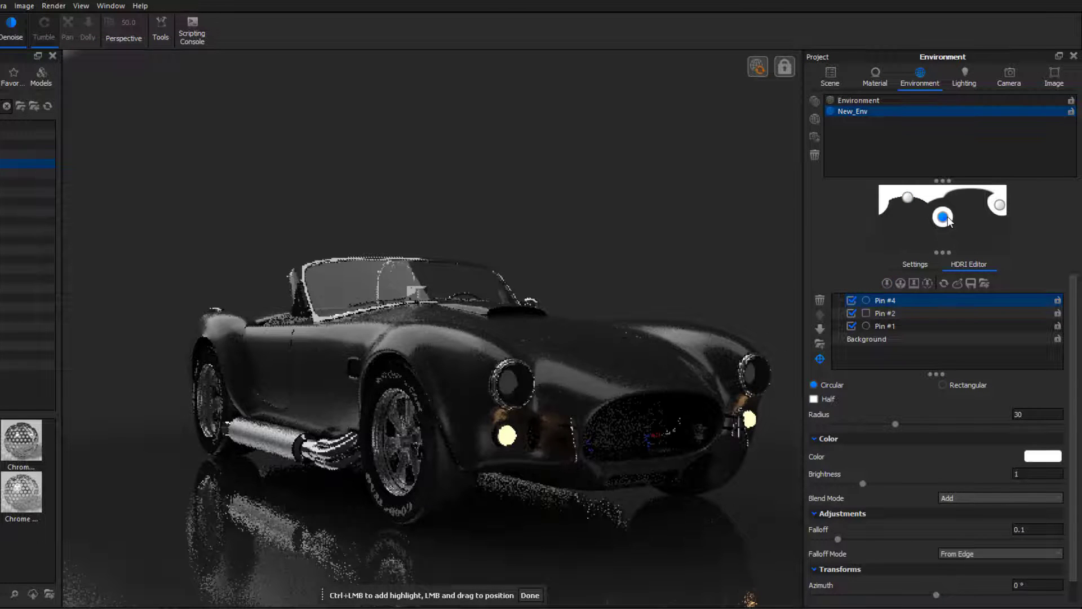
left_click_drag(597, 472, 630, 435)
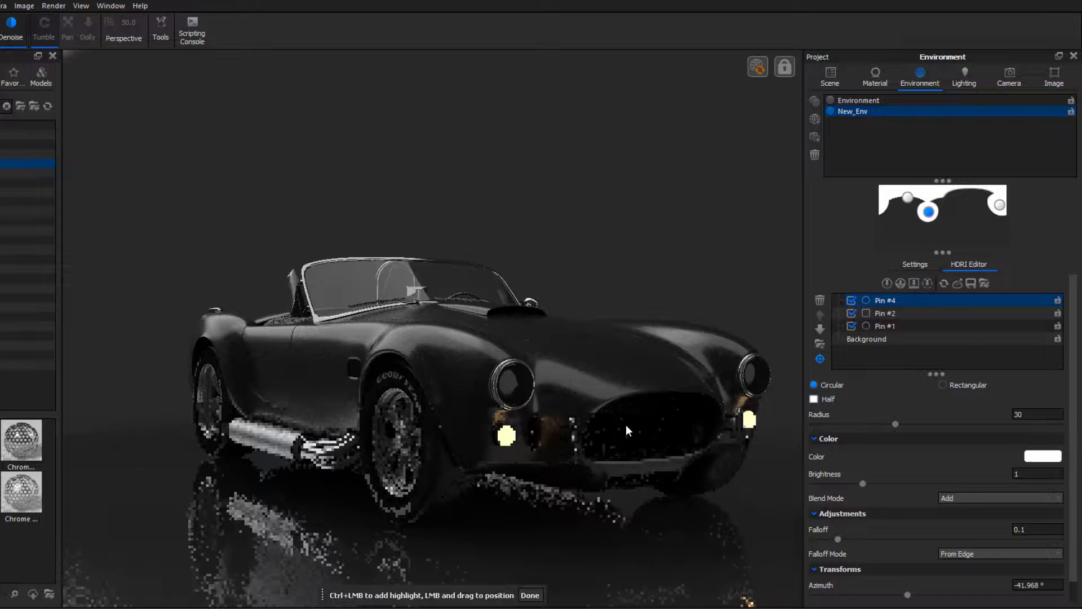
left_click_drag(587, 478, 662, 463)
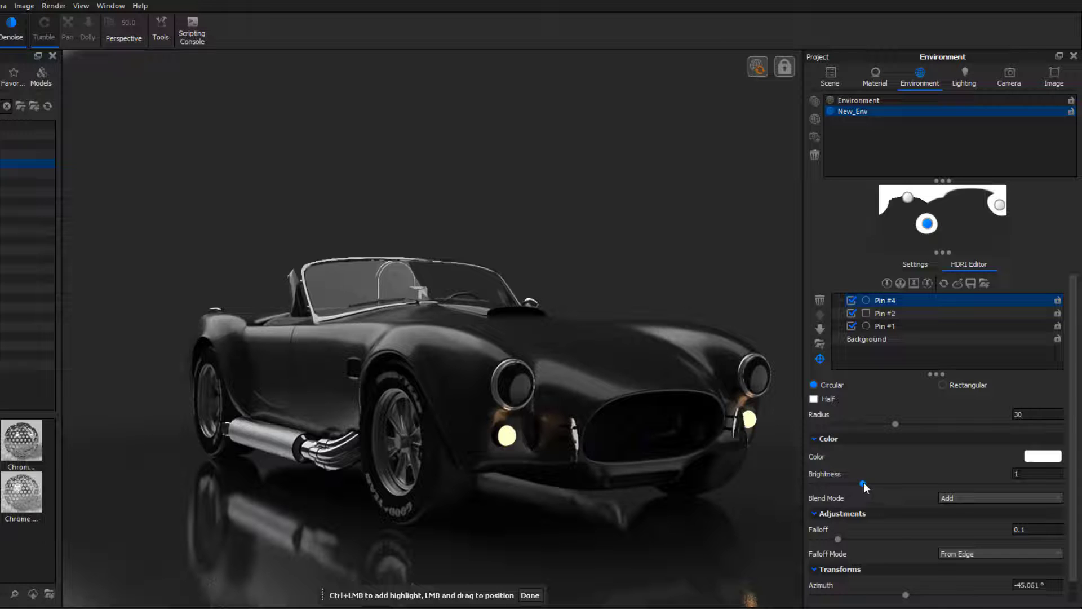
left_click_drag(864, 484, 897, 475)
mouse_move(897, 424)
left_mouse_down()
mouse_move(958, 421)
mouse_move(894, 417)
left_mouse_up()
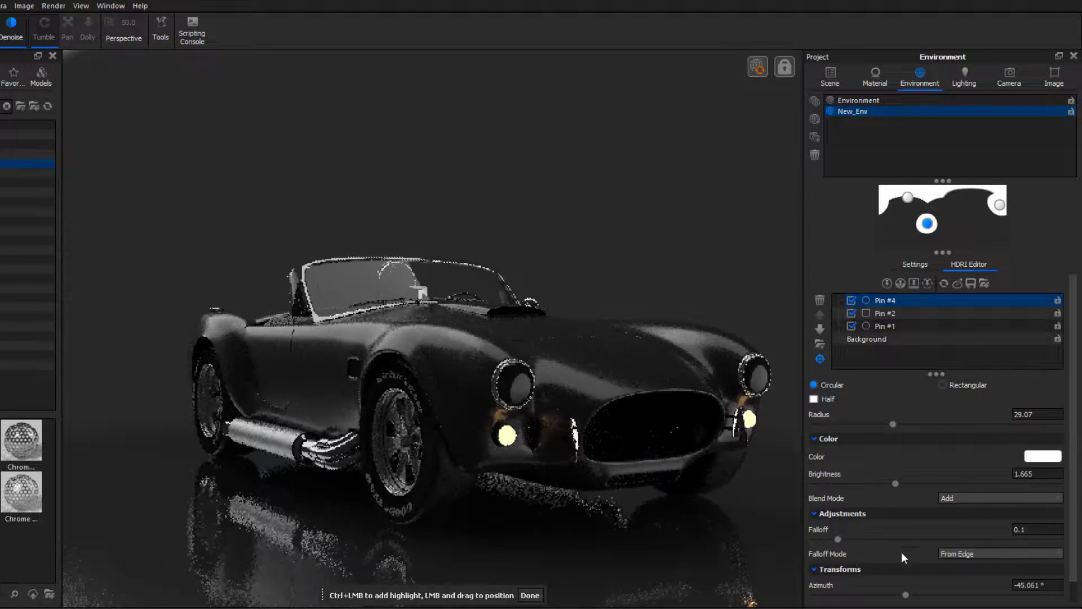
Darken the HDRI background color of New_Env to dark grey #121212
left_click(878, 337)
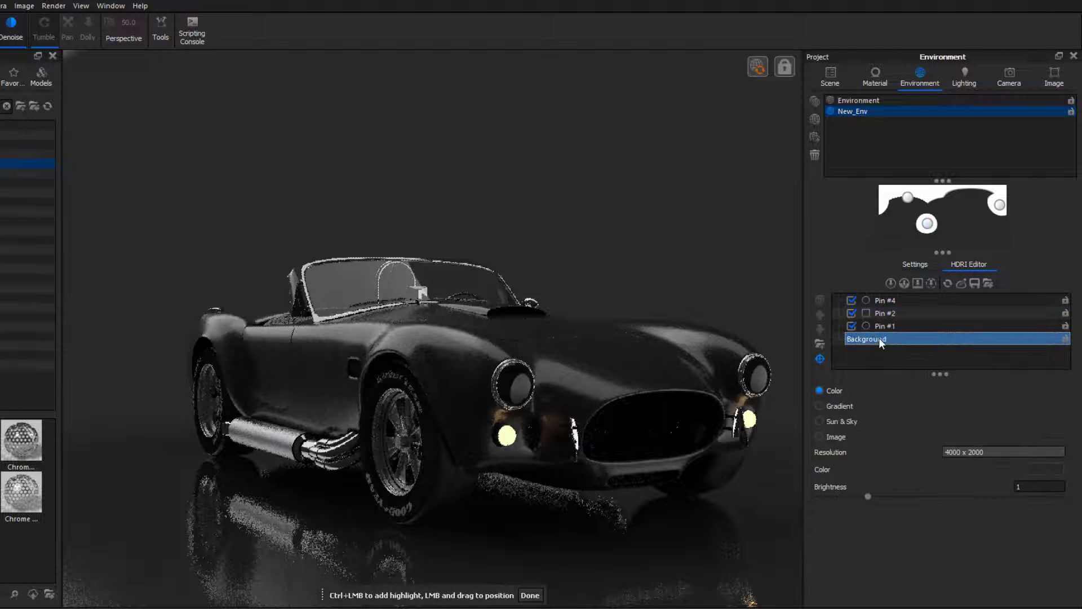
left_click(1034, 469)
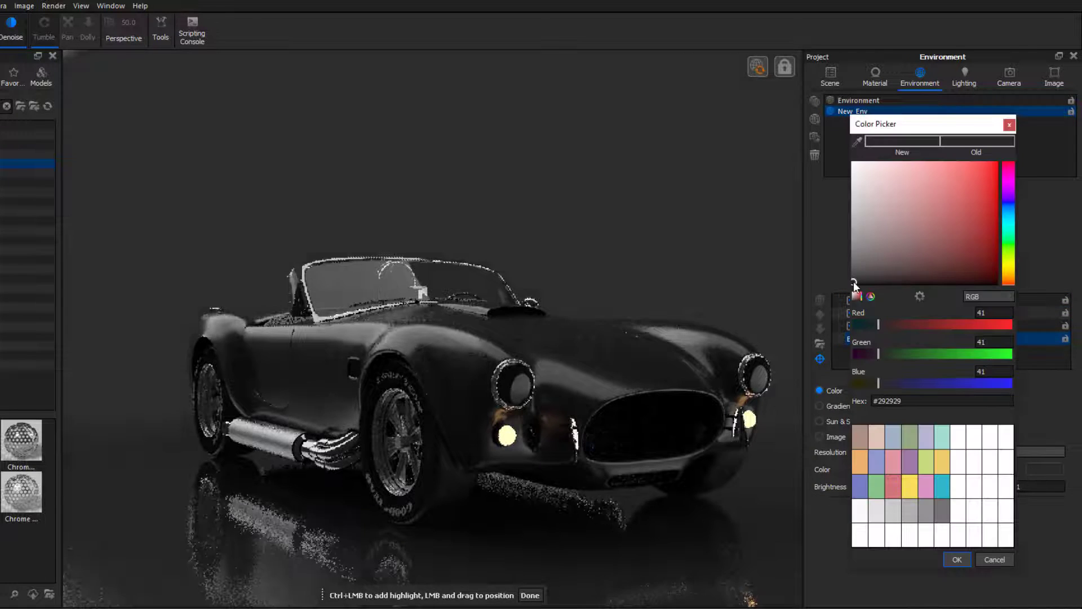
left_click_drag(854, 282, 854, 283)
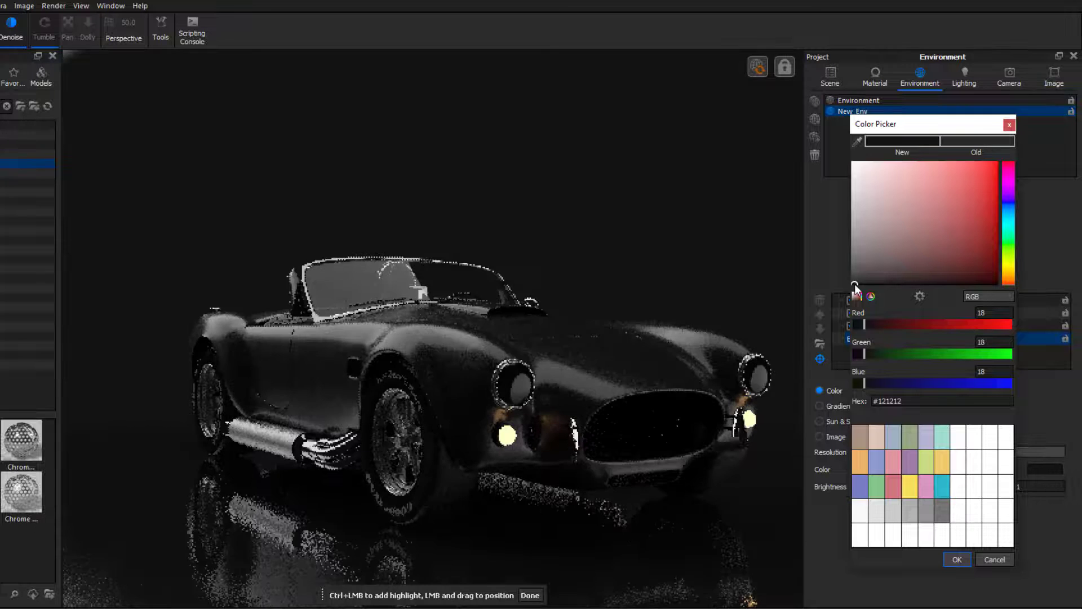
left_click(959, 559)
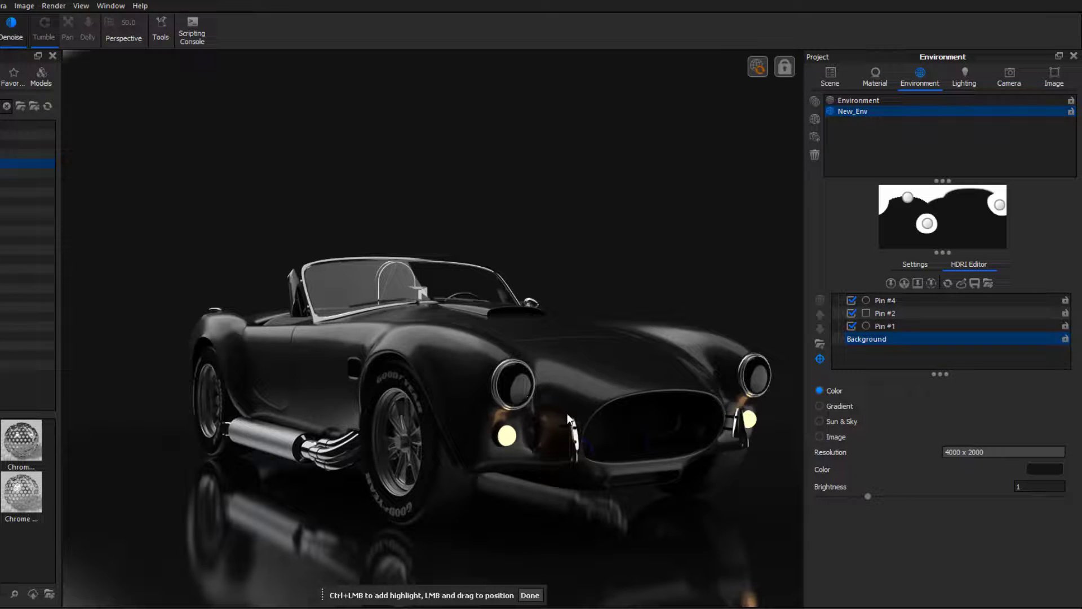
Add a circular light pin highlighting the car's lower front bumper below the grille, and finish highlight placement
left_click(904, 283)
left_click(719, 474)
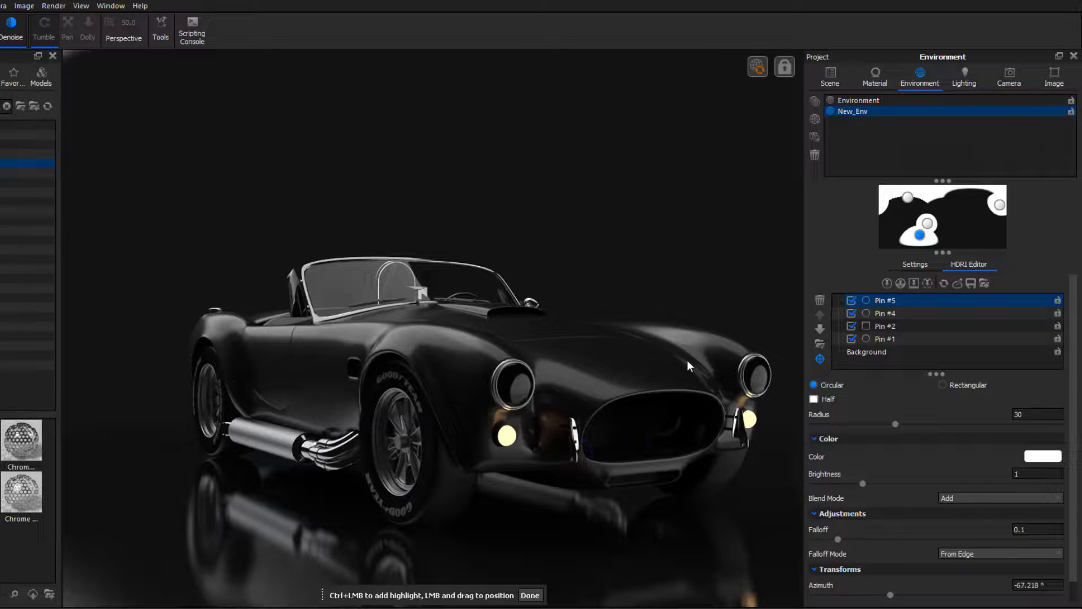
left_click(530, 596)
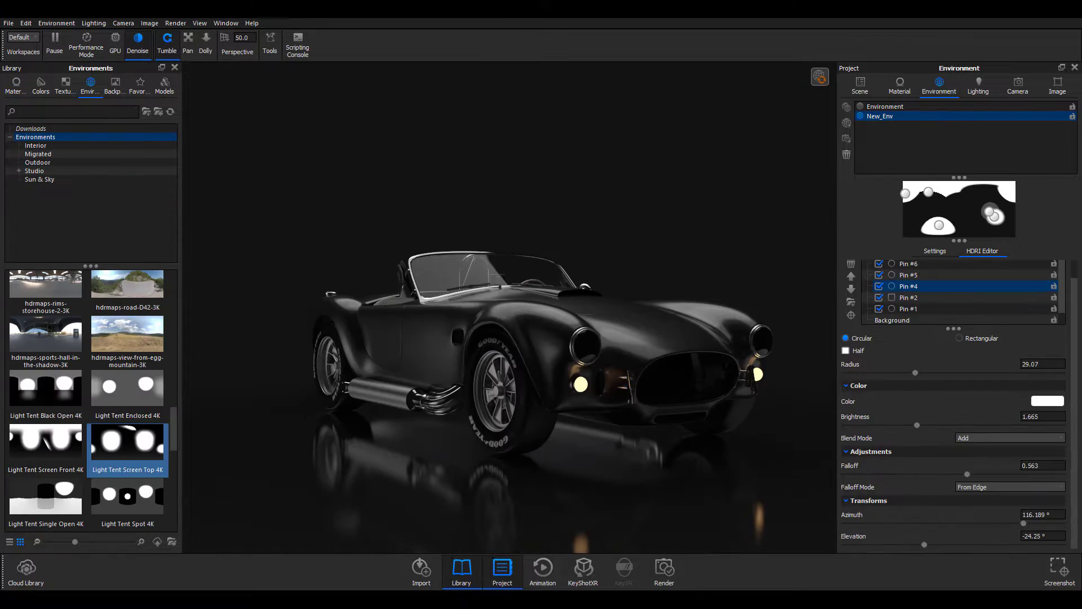
Change the HDRI background color to a bright red
left_click(959, 296)
left_click(1039, 431)
left_click(1000, 177)
left_click(972, 511)
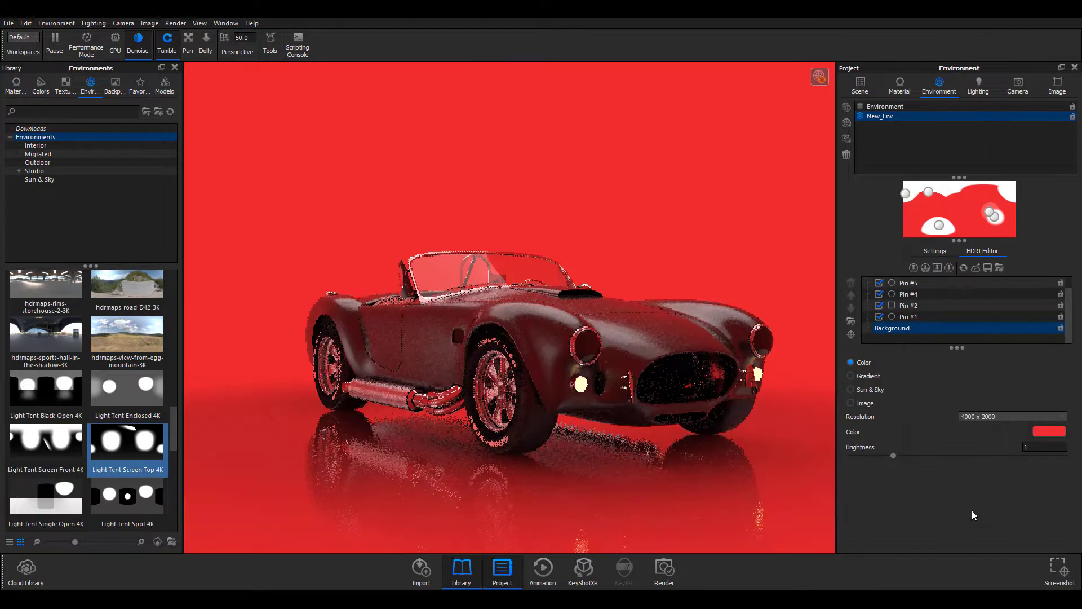
Try dark grey, dark green and orange background colors in the HDRI, and apply the pure red #FF0021
left_click(1050, 431)
left_click_drag(1018, 216, 1019, 193)
left_click(881, 267)
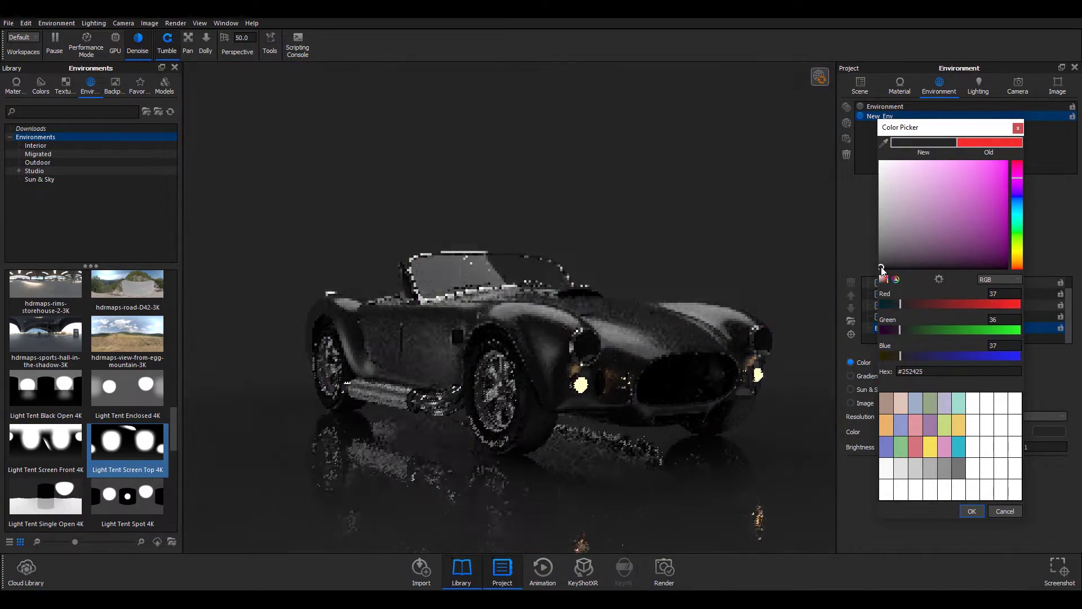
left_click(1019, 229)
left_click(1004, 252)
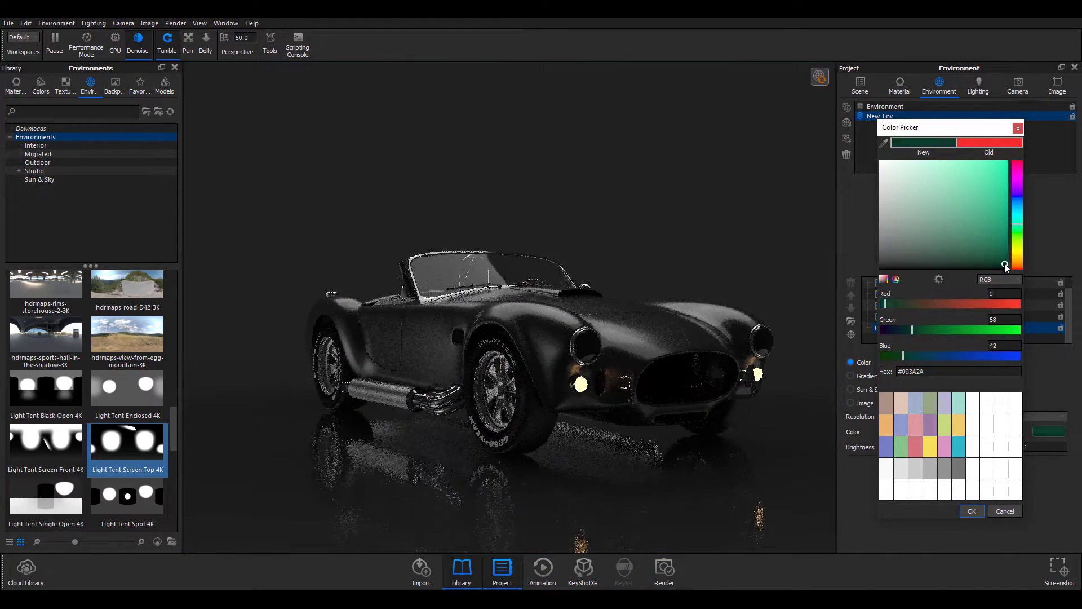
left_click_drag(1018, 259, 1023, 265)
left_click(1007, 164)
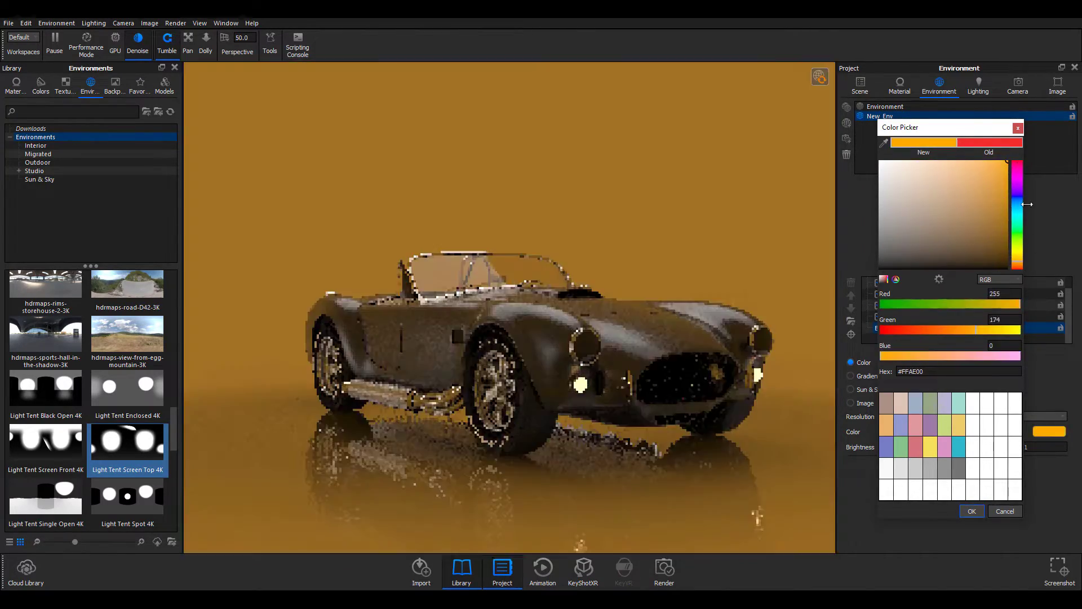
left_click_drag(1018, 168, 1017, 161)
left_click(972, 511)
Set the HDRI background color to the neutral near-black #050505
left_click(1049, 431)
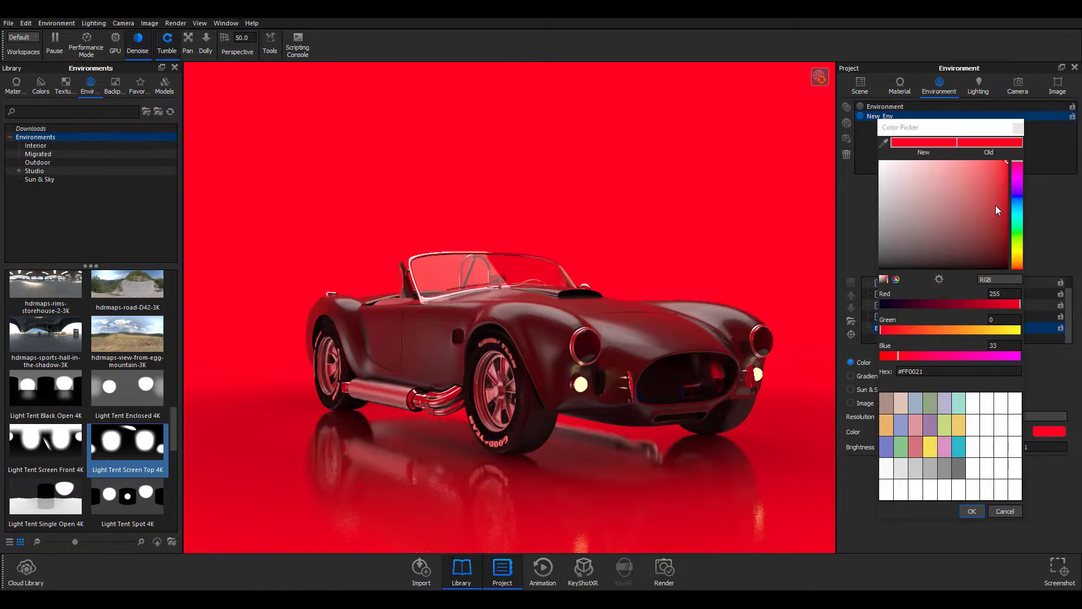
left_click_drag(881, 269, 883, 269)
left_click_drag(881, 356, 885, 330)
left_click_drag(881, 305, 887, 305)
left_click_drag(890, 356, 882, 305)
left_click_drag(883, 356, 884, 360)
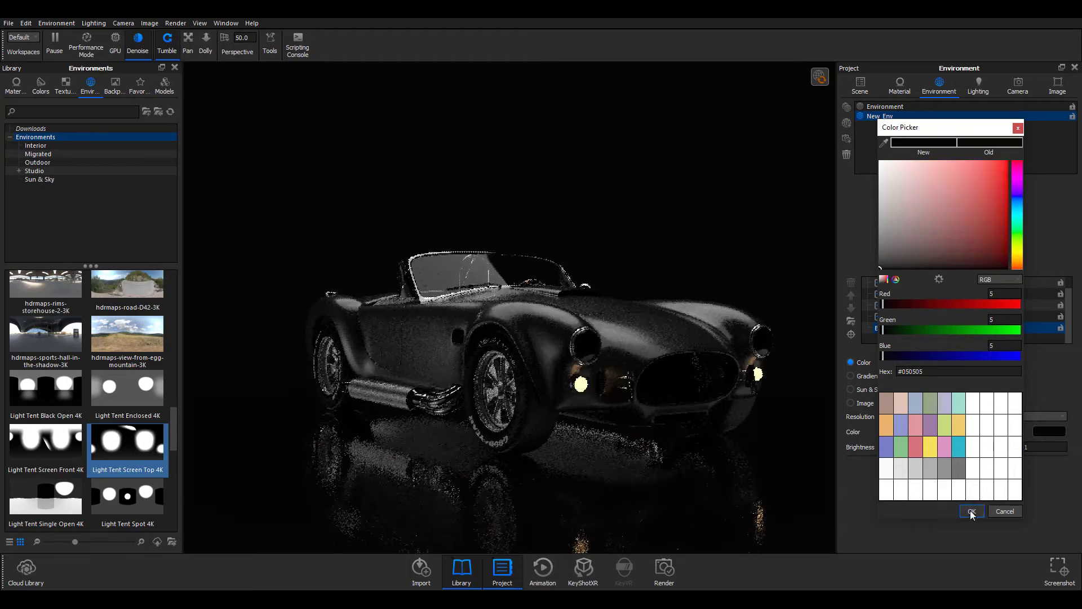